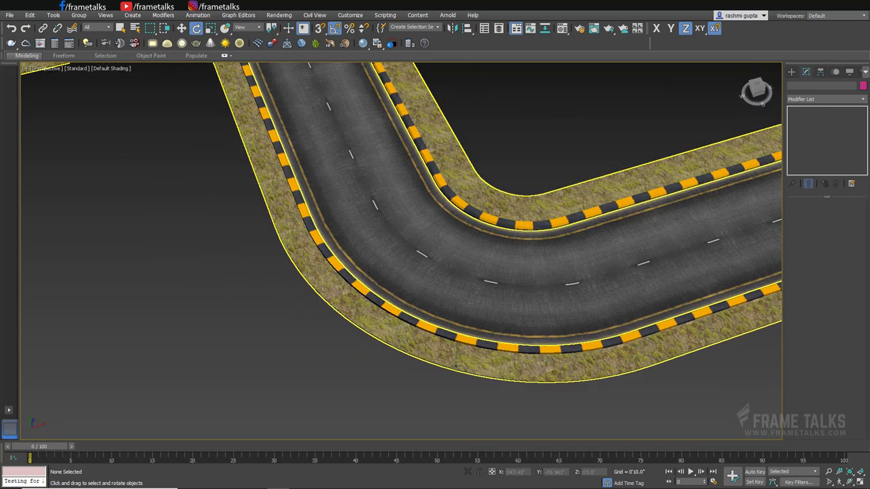
- Zoom out over the finished textured road, then start a Box in an empty four-view scene
{"action": "scroll", "coordinate": [454, 381], "scroll_direction": "down", "scroll_amount": 3}
{"action": "scroll", "coordinate": [539, 207], "scroll_direction": "down", "scroll_amount": 2}
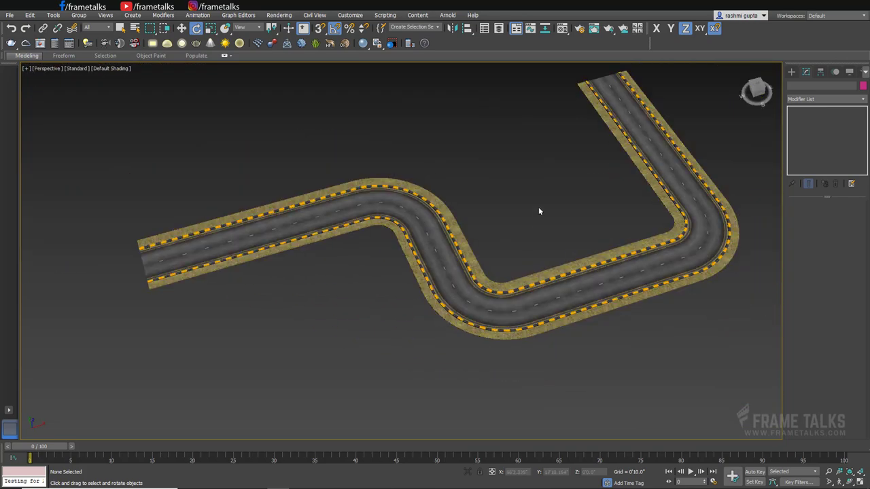
{"action": "mouse_move", "coordinate": [538, 207]}
{"action": "middle_mouse_down"}
{"action": "mouse_move", "coordinate": [530, 256]}
{"action": "mouse_move", "coordinate": [565, 194]}
{"action": "mouse_move", "coordinate": [530, 231]}
{"action": "mouse_move", "coordinate": [520, 215]}
{"action": "mouse_move", "coordinate": [462, 231]}
{"action": "middle_mouse_up"}
{"action": "scroll", "coordinate": [531, 256], "scroll_direction": "up", "scroll_amount": 2}
{"action": "scroll", "coordinate": [500, 229], "scroll_direction": "up", "scroll_amount": 1}
{"action": "scroll", "coordinate": [500, 229], "scroll_direction": "up", "scroll_amount": 1}
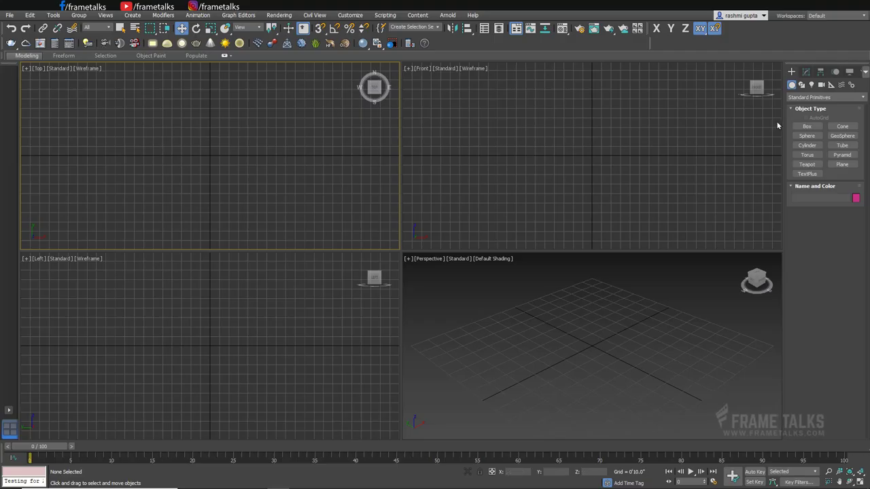
{"action": "left_click", "coordinate": [806, 127]}
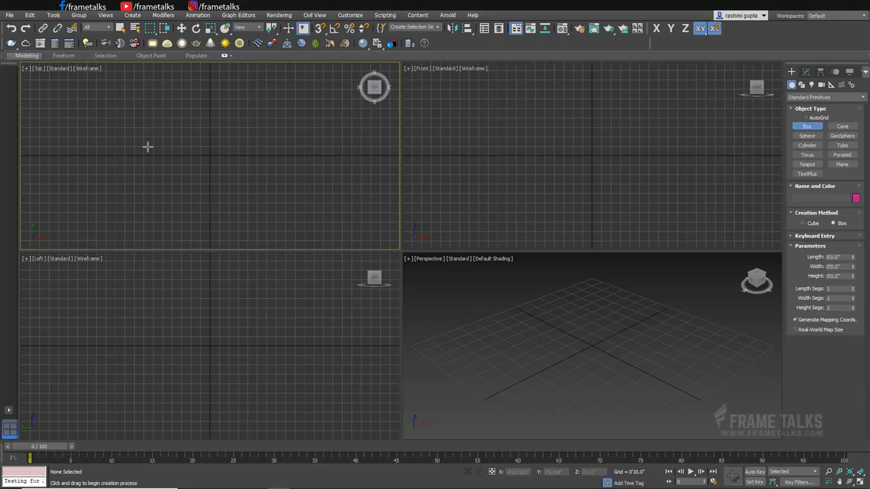
- Draw a long flat Box in the Top view and nudge it slightly left and down
{"action": "left_click_drag", "start_coordinate": [54, 108], "coordinate": [394, 182]}
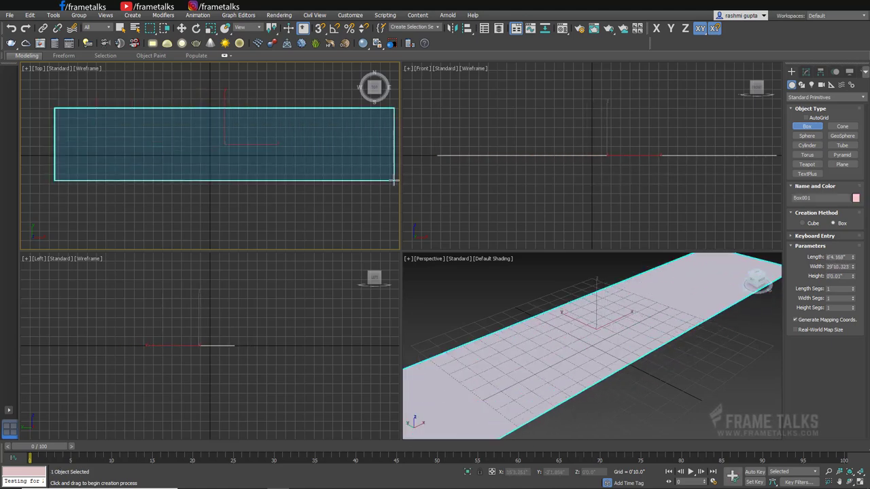
{"action": "left_click", "coordinate": [391, 173]}
{"action": "key", "text": "w"}
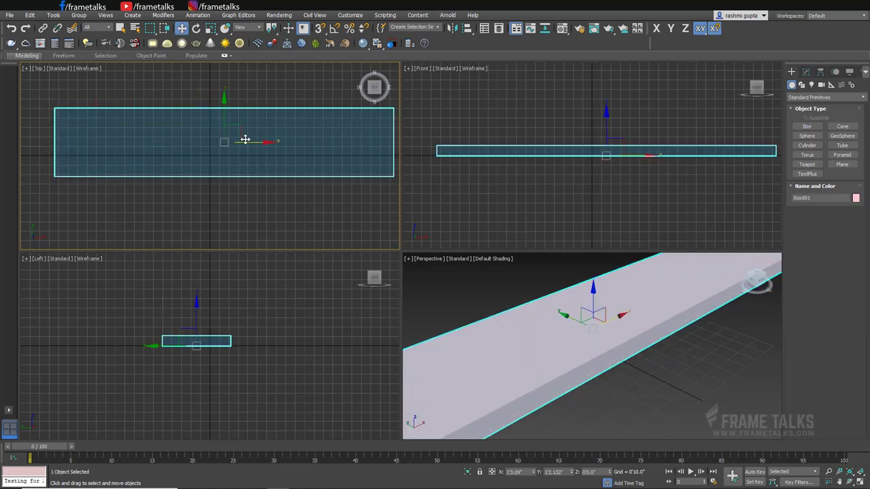
{"action": "left_click", "coordinate": [233, 128]}
{"action": "left_click_drag", "start_coordinate": [247, 116], "coordinate": [233, 131]}
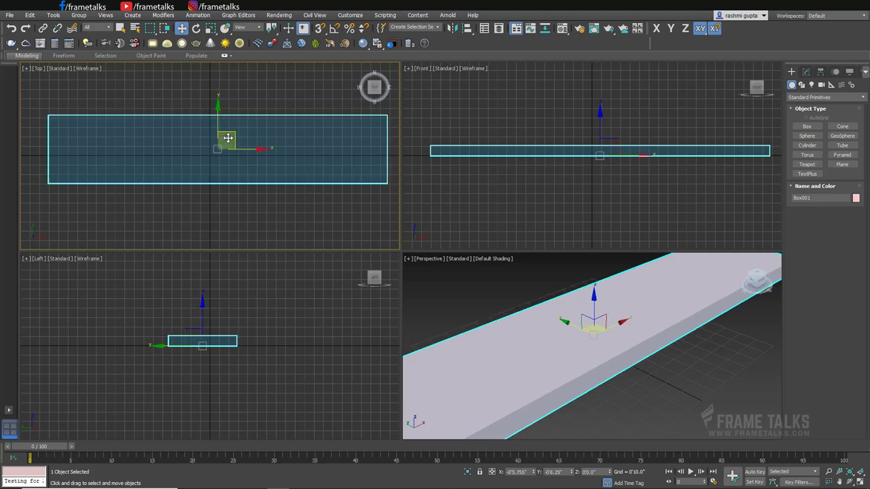
- Maximize Perspective, set the box height to 0'2.03" and turn on Edged Faces
{"action": "key", "text": "alt+w"}
{"action": "scroll", "coordinate": [606, 315], "scroll_direction": "down", "scroll_amount": 3}
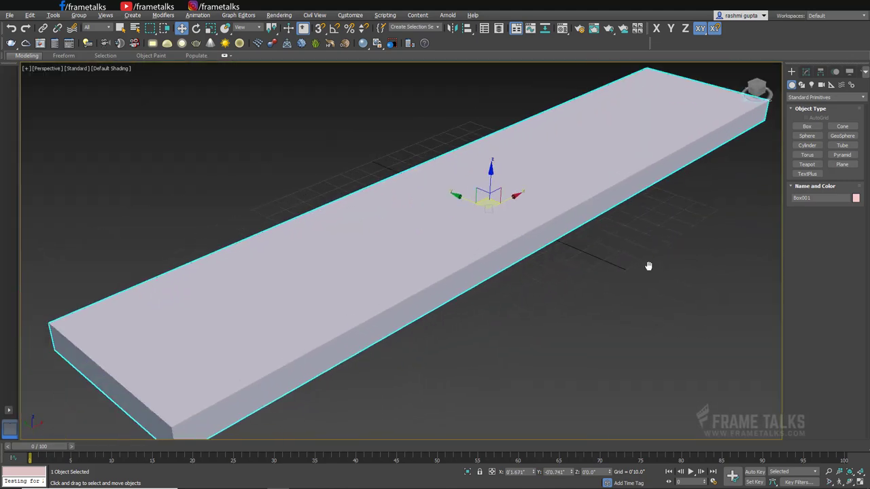
{"action": "scroll", "coordinate": [648, 266], "scroll_direction": "down", "scroll_amount": 3}
{"action": "left_click", "coordinate": [806, 72]}
{"action": "middle_click_drag", "start_coordinate": [686, 147], "coordinate": [651, 188]}
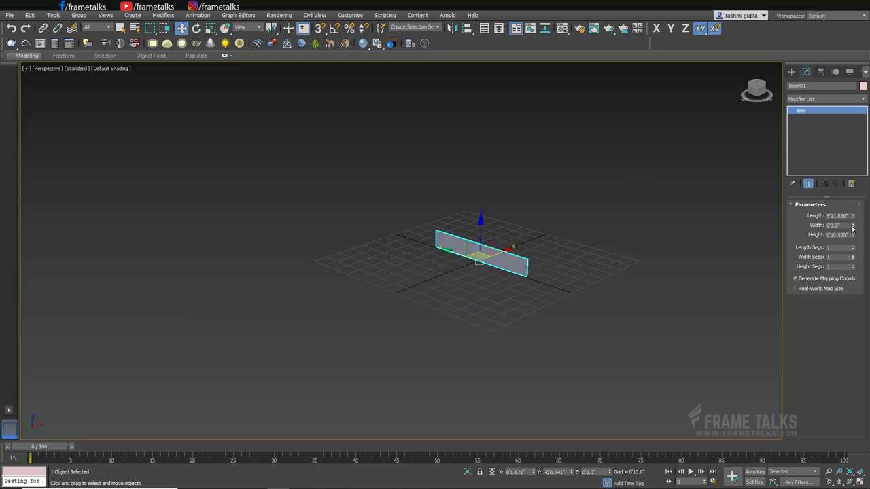
{"action": "left_click_drag", "start_coordinate": [852, 229], "coordinate": [855, 151]}
{"action": "key", "text": "F4"}
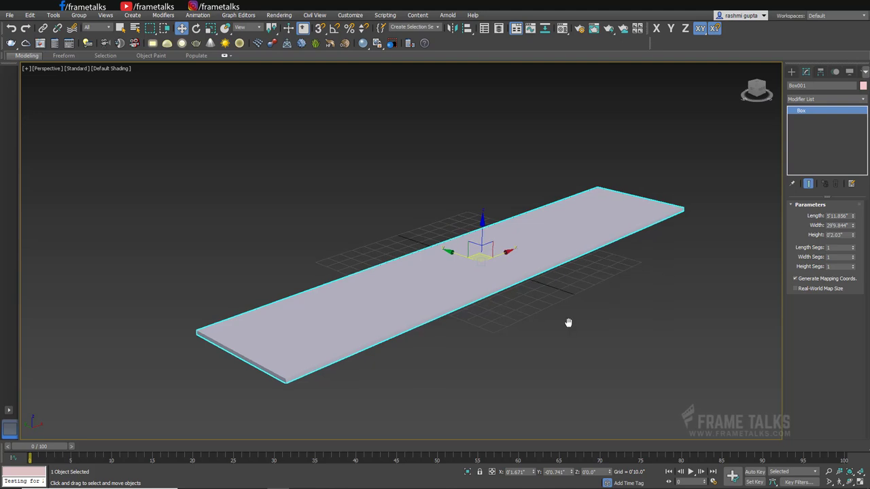
{"action": "middle_click_drag", "start_coordinate": [567, 320], "coordinate": [569, 322]}
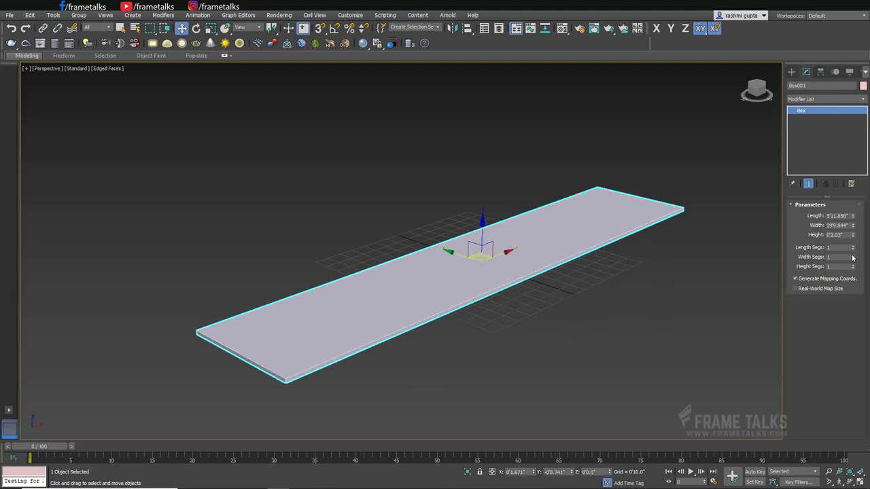
- Subdivide the plank into 29 length segments and 24 width segments
{"action": "left_click_drag", "start_coordinate": [853, 257], "coordinate": [853, 238]}
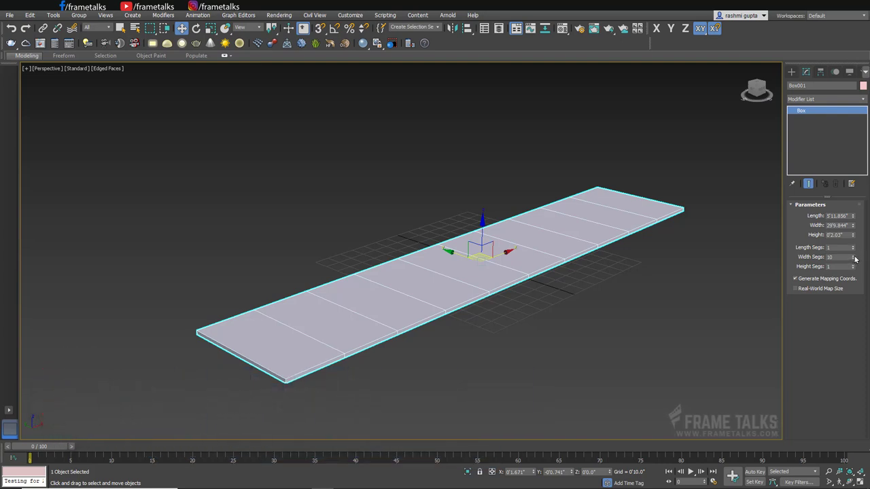
{"action": "left_click_drag", "start_coordinate": [853, 256], "coordinate": [849, 235]}
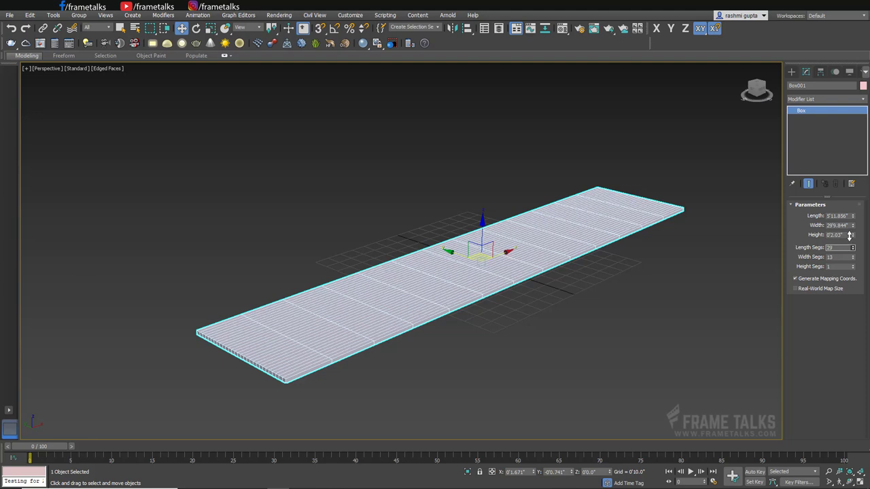
{"action": "left_click", "coordinate": [852, 257]}
{"action": "left_click", "coordinate": [852, 257]}
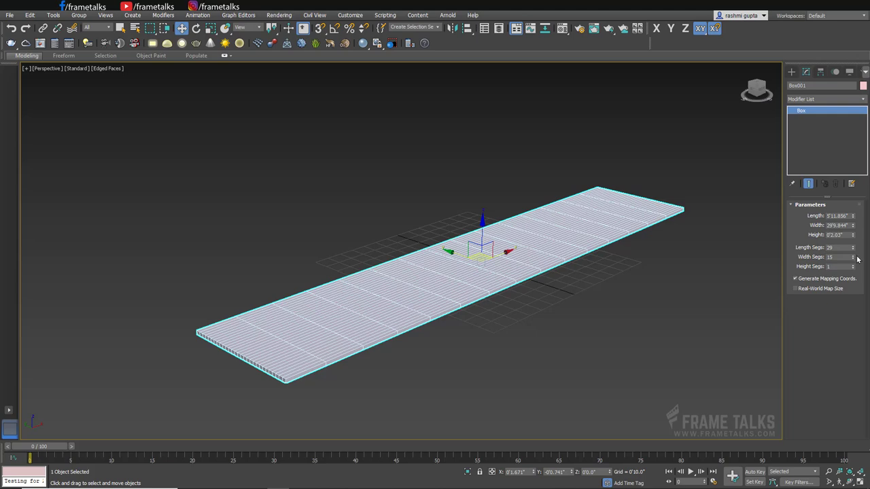
{"action": "left_click_drag", "start_coordinate": [854, 257], "coordinate": [854, 251]}
- Widen the plank to 39'11.511" and orbit around it
{"action": "middle_click_drag", "start_coordinate": [561, 263], "coordinate": [558, 268], "text": "alt"}
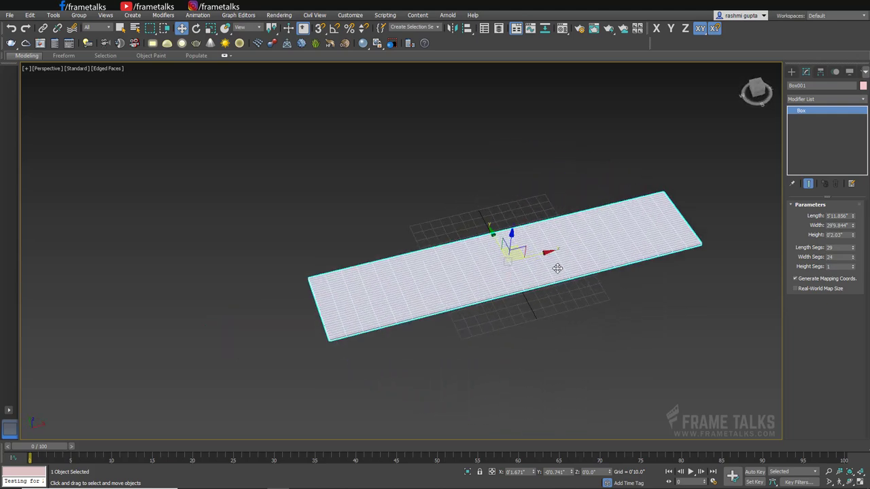
{"action": "left_click_drag", "start_coordinate": [854, 225], "coordinate": [854, 214]}
{"action": "mouse_move", "coordinate": [562, 265]}
{"action": "middle_mouse_down", "text": "alt"}
{"action": "mouse_move", "coordinate": [610, 247]}
{"action": "mouse_move", "coordinate": [474, 292]}
{"action": "middle_mouse_up", "text": "alt"}
{"action": "middle_click_drag", "start_coordinate": [420, 266], "coordinate": [471, 300], "text": "alt"}
- Deselect the plank and maximize the Top view
{"action": "left_click", "coordinate": [471, 300]}
{"action": "key", "text": "alt+w"}
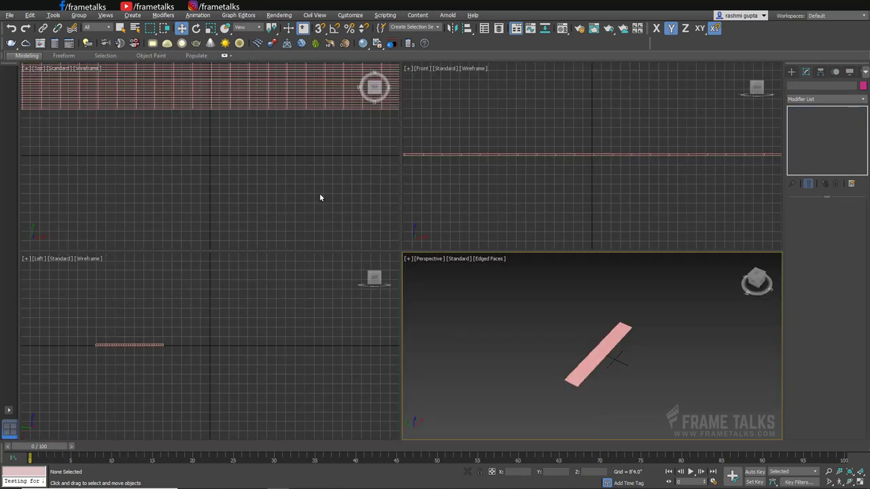
{"action": "left_click", "coordinate": [319, 193]}
{"action": "key", "text": "alt+w"}
- Draw a five-point Line path running right, down, right, then up
{"action": "left_click", "coordinate": [792, 71]}
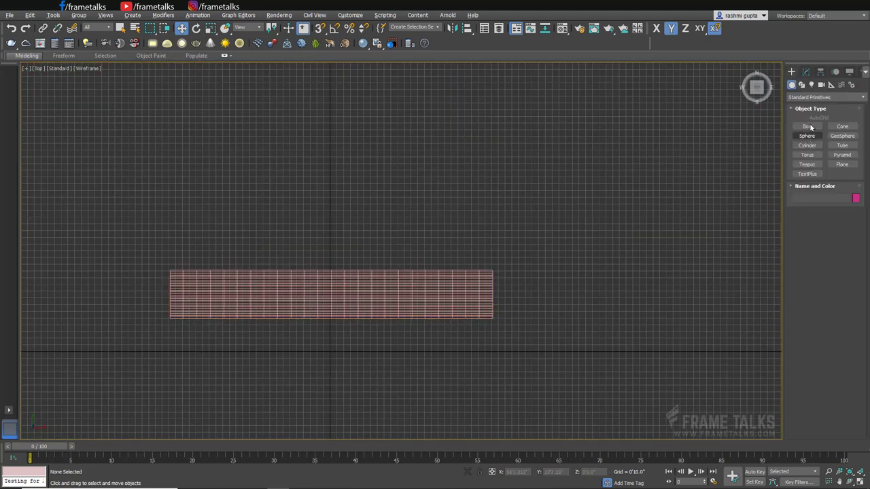
{"action": "left_click", "coordinate": [802, 84]}
{"action": "left_click", "coordinate": [805, 134]}
{"action": "scroll", "coordinate": [236, 236], "scroll_direction": "down", "scroll_amount": 4}
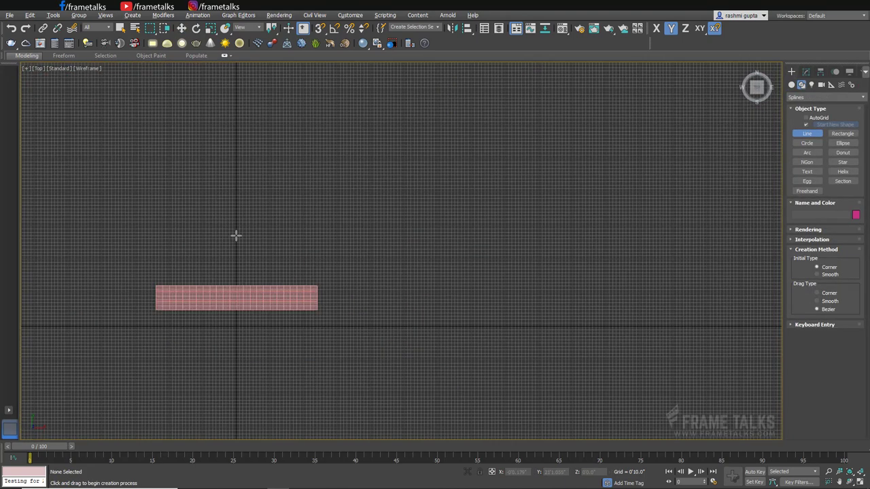
{"action": "left_click", "coordinate": [157, 197]}
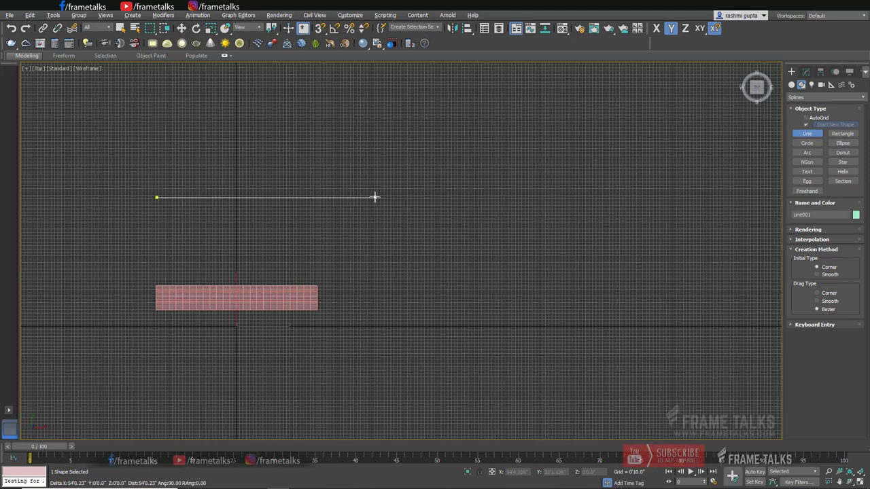
{"action": "left_click", "coordinate": [375, 197]}
{"action": "left_click", "coordinate": [391, 326], "text": "shift"}
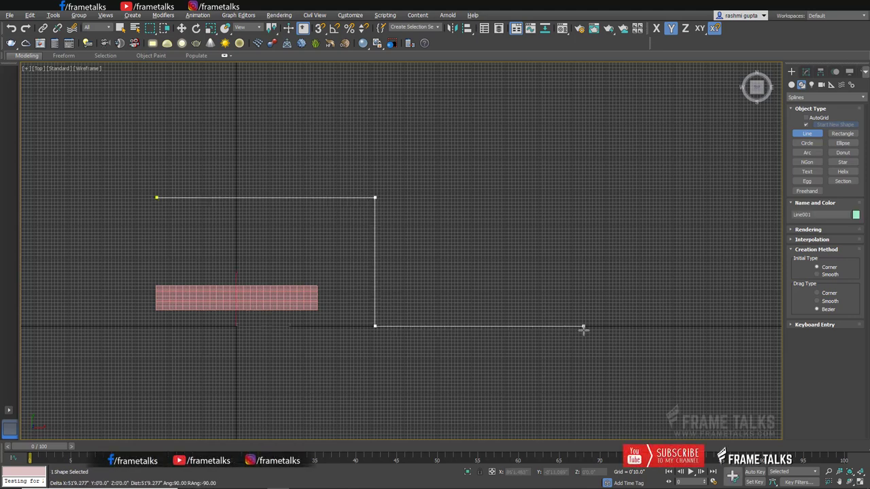
{"action": "left_click", "coordinate": [583, 328], "text": "shift"}
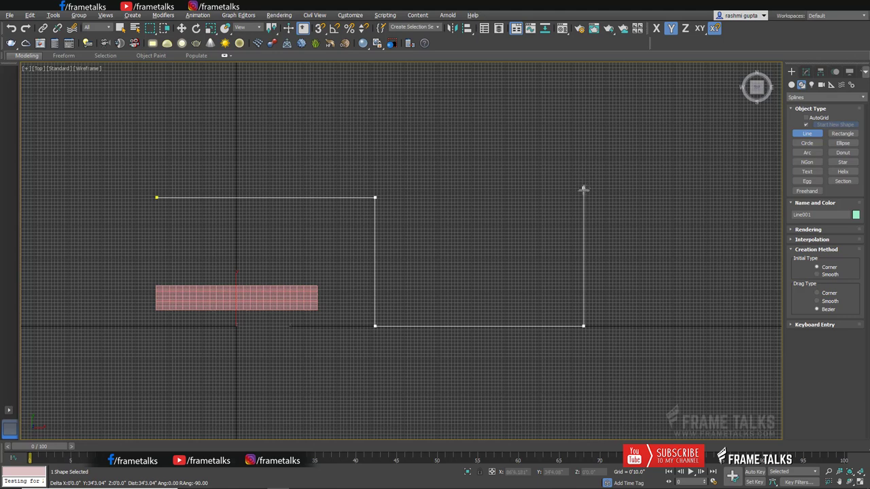
{"action": "left_click", "coordinate": [582, 195], "text": "shift"}
{"action": "right_click", "coordinate": [558, 237]}
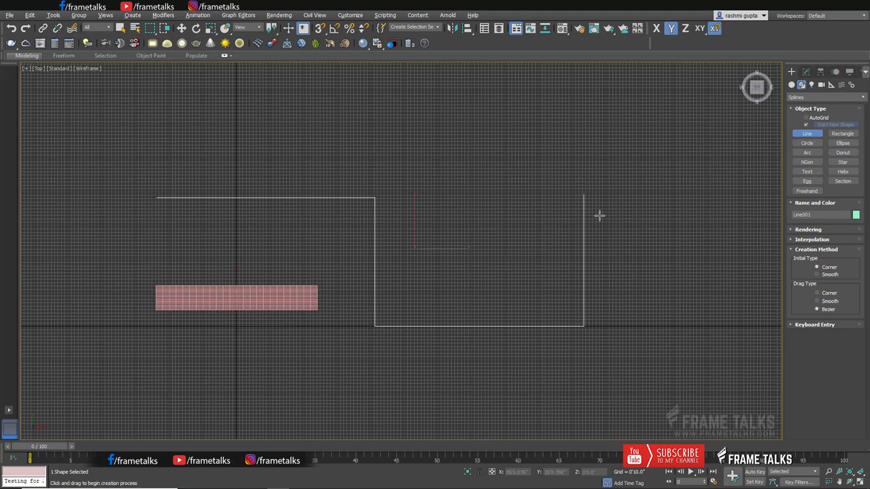
{"action": "key", "text": "w"}
{"action": "left_click", "coordinate": [806, 71]}
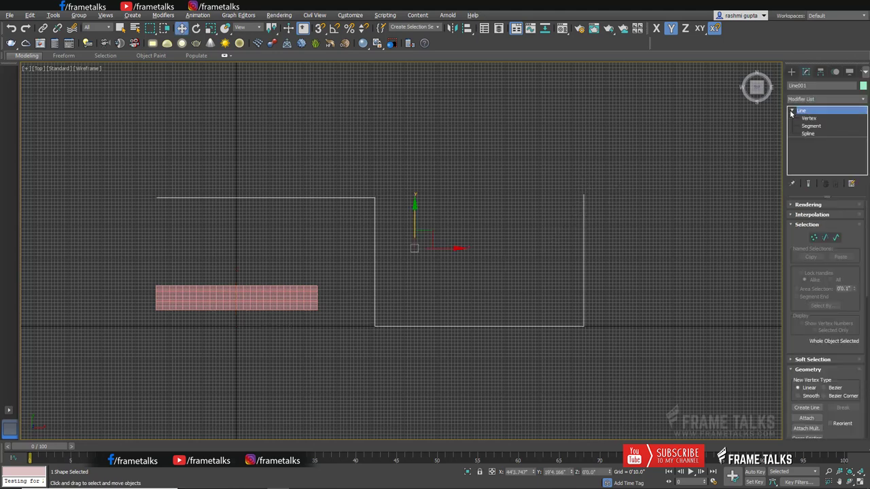
- At Vertex level, move the path's bottom vertices slightly down along Y
{"action": "left_click", "coordinate": [809, 118]}
{"action": "left_click", "coordinate": [583, 195]}
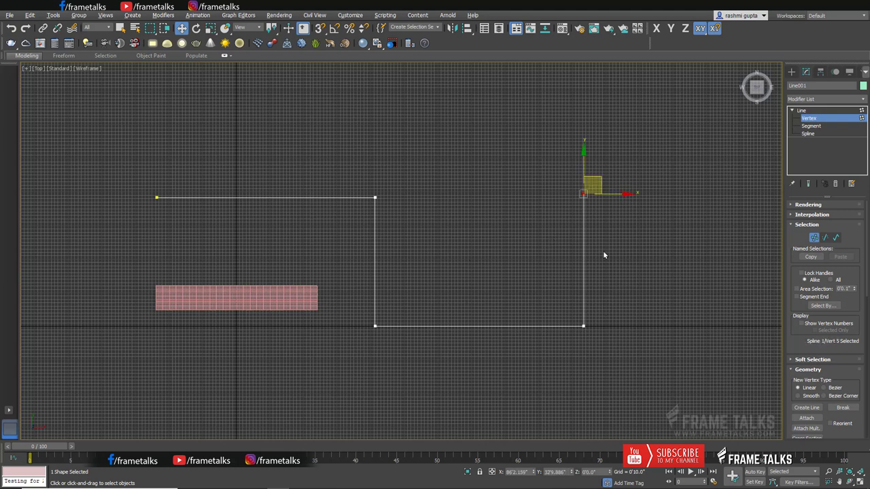
{"action": "left_click", "coordinate": [579, 142]}
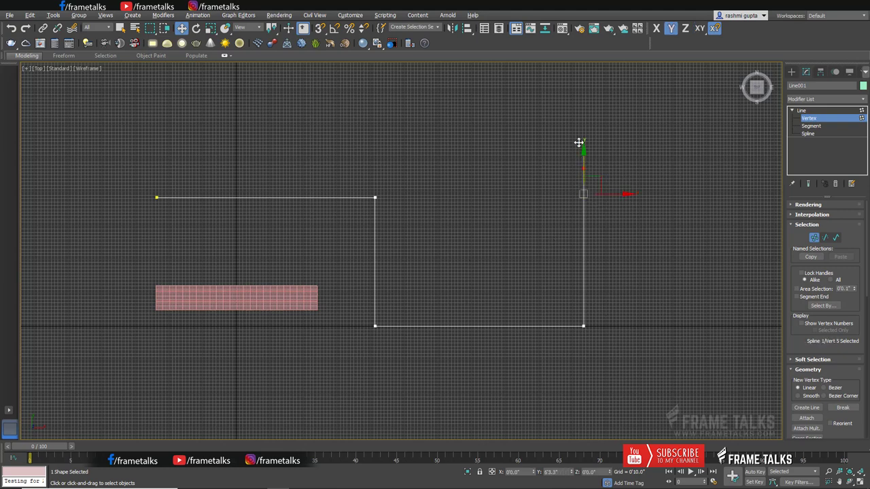
{"action": "left_click_drag", "start_coordinate": [705, 377], "coordinate": [706, 377]}
{"action": "left_click_drag", "start_coordinate": [375, 290], "coordinate": [375, 295]}
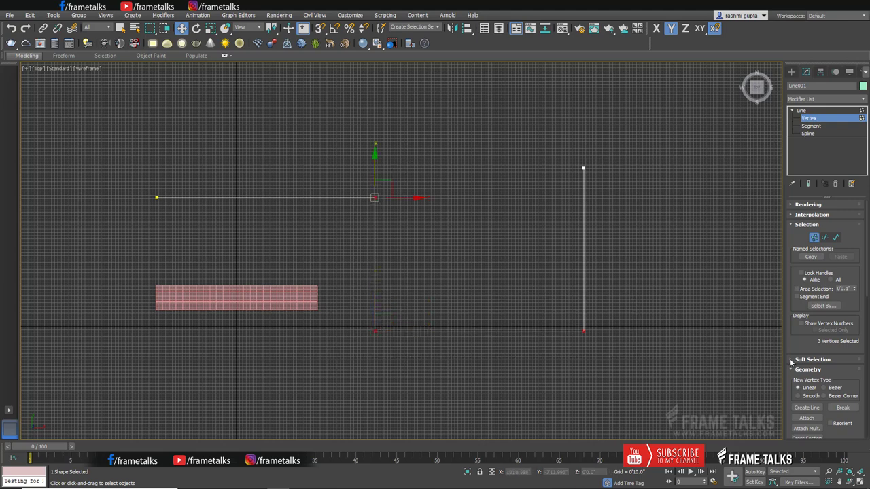
- Fillet the three path corners, check them in Perspective, then undo the rounding
{"action": "scroll", "coordinate": [809, 347], "scroll_direction": "down", "scroll_amount": 1}
{"action": "scroll", "coordinate": [815, 337], "scroll_direction": "down", "scroll_amount": 1}
{"action": "scroll", "coordinate": [826, 321], "scroll_direction": "down", "scroll_amount": 2}
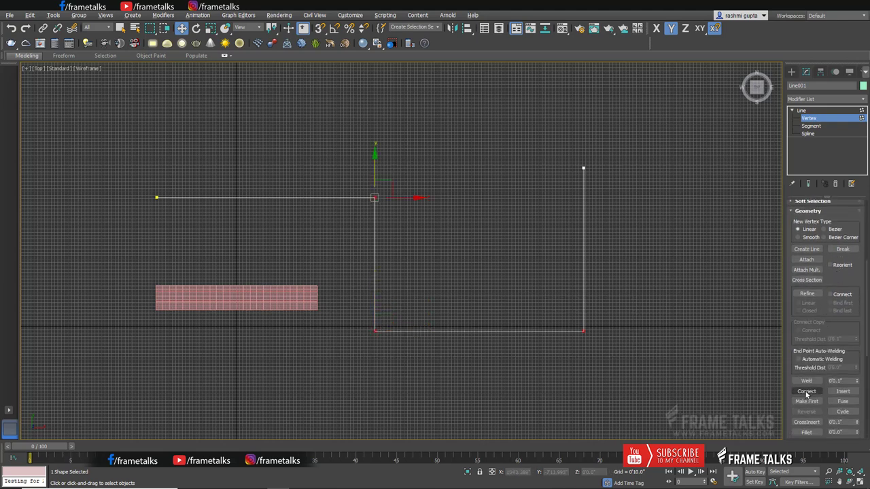
{"action": "left_click", "coordinate": [806, 432]}
{"action": "left_click_drag", "start_coordinate": [378, 329], "coordinate": [367, 305]}
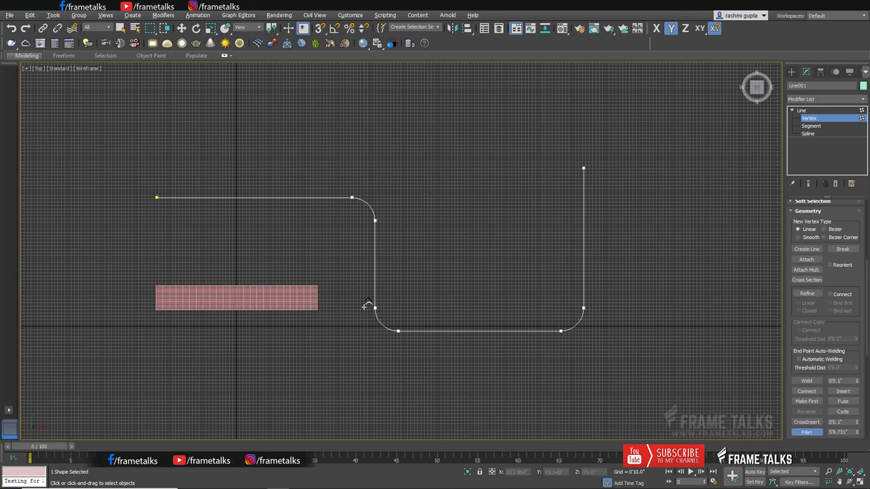
{"action": "left_click", "coordinate": [803, 110]}
{"action": "key", "text": "p"}
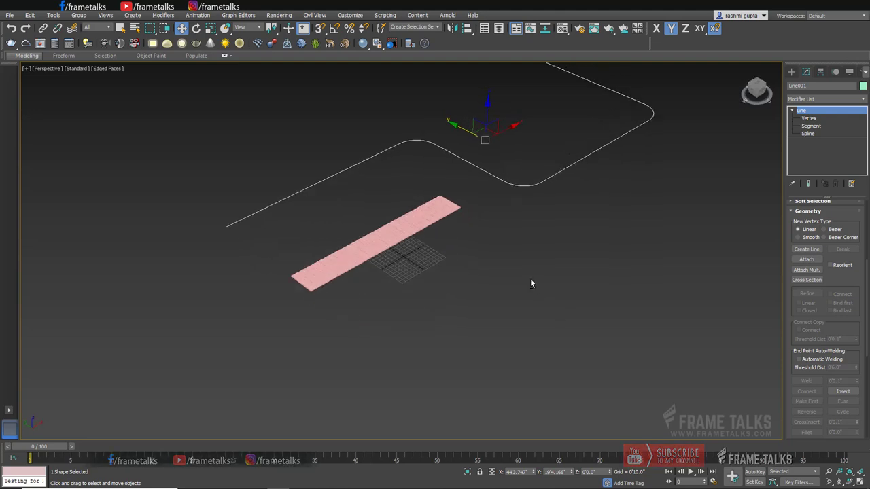
{"action": "mouse_move", "coordinate": [531, 284]}
{"action": "middle_mouse_down", "text": "alt"}
{"action": "mouse_move", "coordinate": [516, 301]}
{"action": "mouse_move", "coordinate": [585, 235]}
{"action": "mouse_move", "coordinate": [720, 189]}
{"action": "middle_mouse_up", "text": "alt"}
{"action": "key", "text": "ctrl+z"}
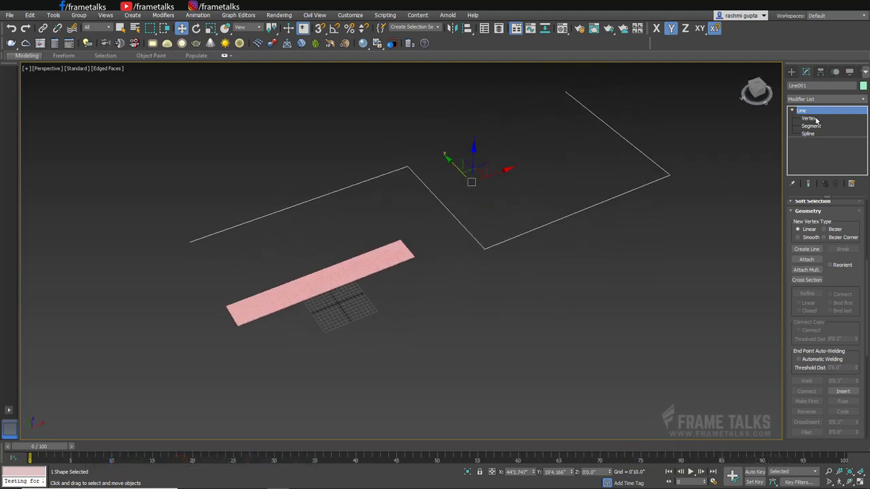
- Fillet the path's corners again into smooth curved bends
{"action": "left_click", "coordinate": [811, 118]}
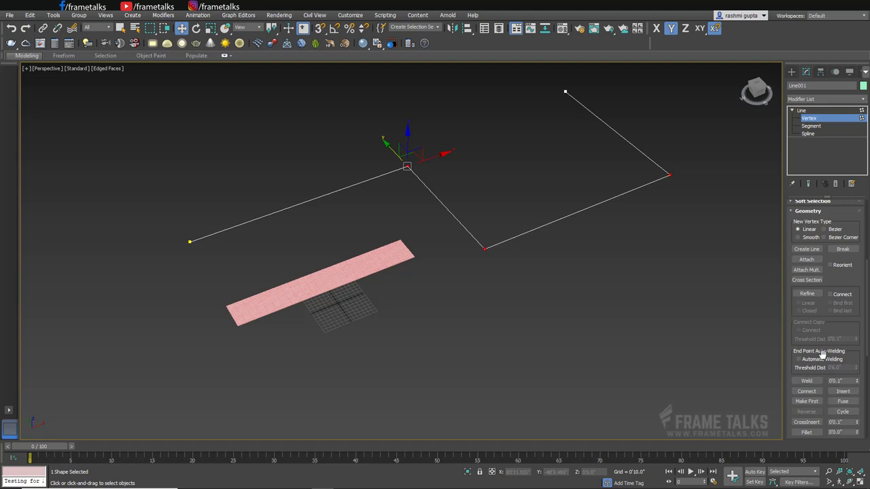
{"action": "left_click", "coordinate": [810, 432]}
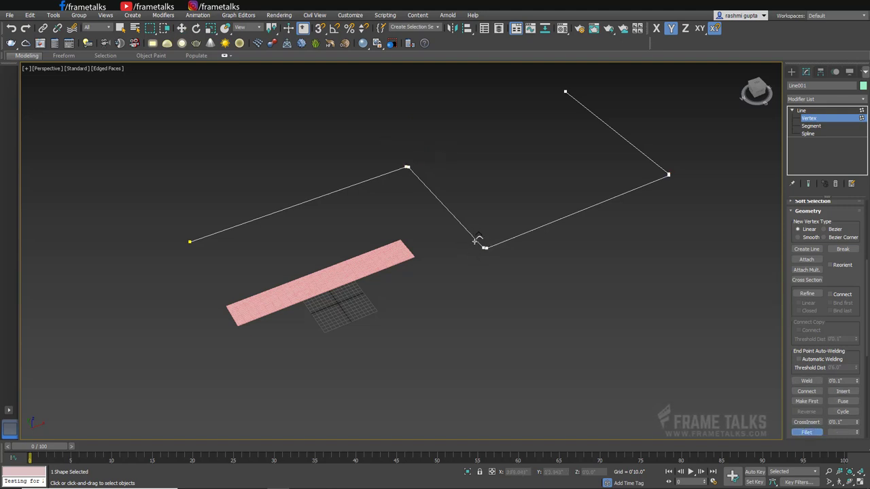
{"action": "left_click_drag", "start_coordinate": [476, 241], "coordinate": [464, 204]}
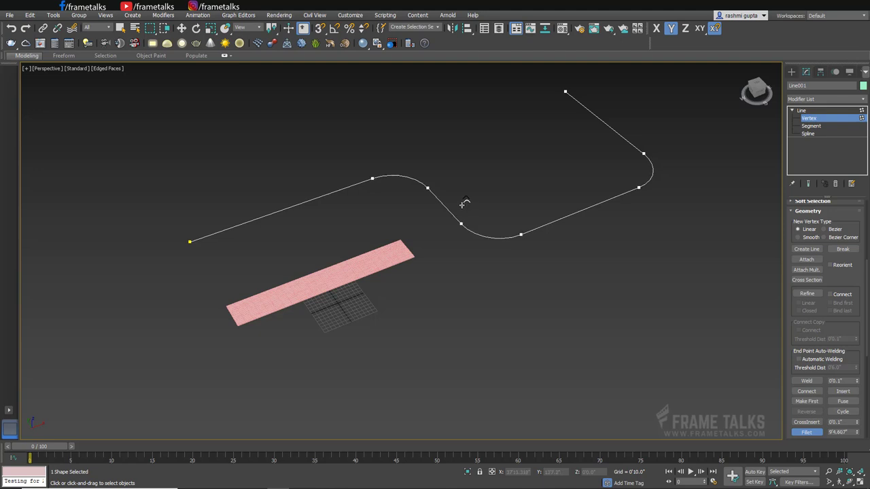
{"action": "key", "text": "w"}
{"action": "left_click", "coordinate": [802, 110]}
{"action": "mouse_move", "coordinate": [616, 193]}
{"action": "middle_mouse_down", "text": "alt"}
{"action": "mouse_move", "coordinate": [505, 270]}
{"action": "mouse_move", "coordinate": [491, 269]}
{"action": "mouse_move", "coordinate": [520, 276]}
{"action": "middle_mouse_up", "text": "alt"}
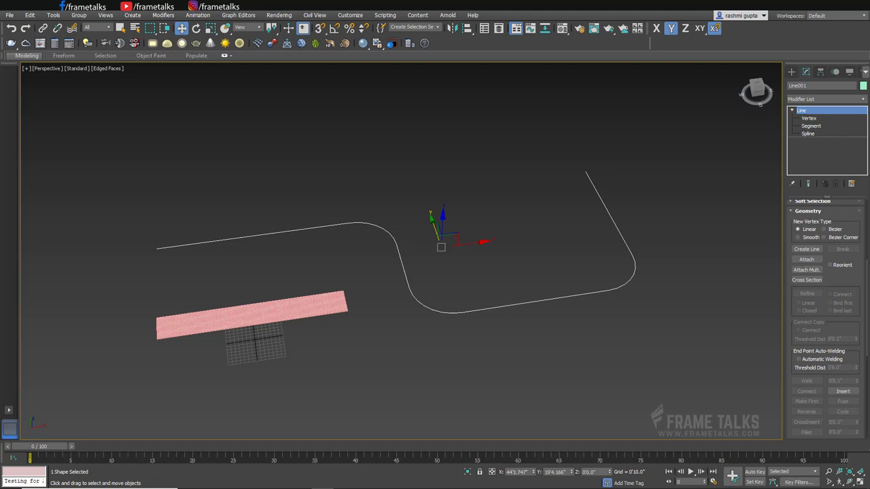
{"action": "left_click", "coordinate": [501, 259]}
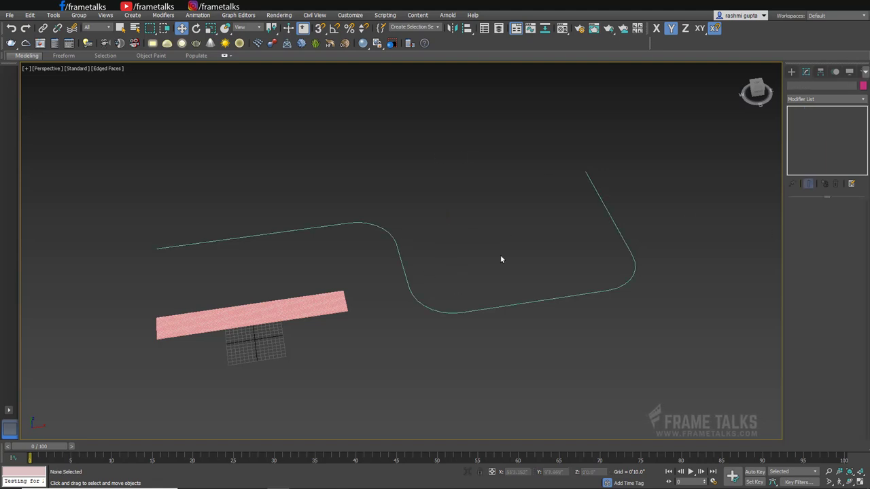
- Select the flat box and assign Material #1 from the Material Editor
{"action": "left_click", "coordinate": [319, 309]}
{"action": "middle_click_drag", "start_coordinate": [340, 309], "coordinate": [667, 179], "text": "alt"}
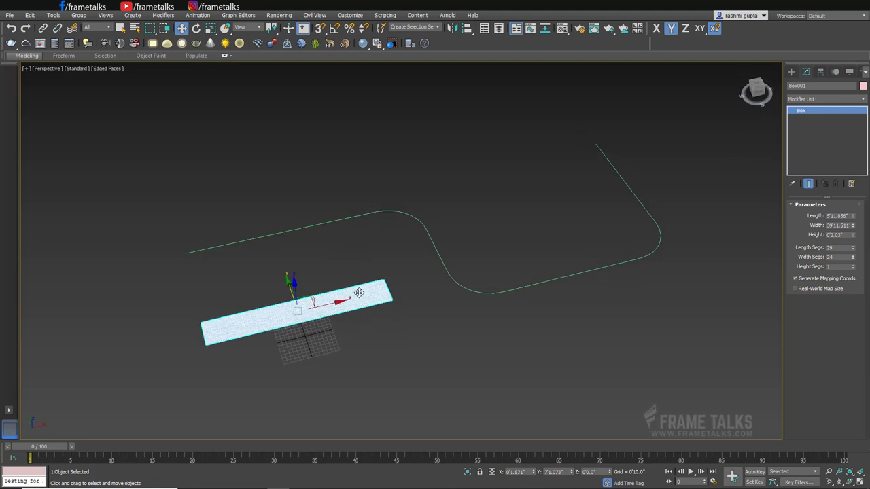
{"action": "middle_click_drag", "start_coordinate": [346, 297], "coordinate": [357, 288], "text": "alt"}
{"action": "key", "text": "m"}
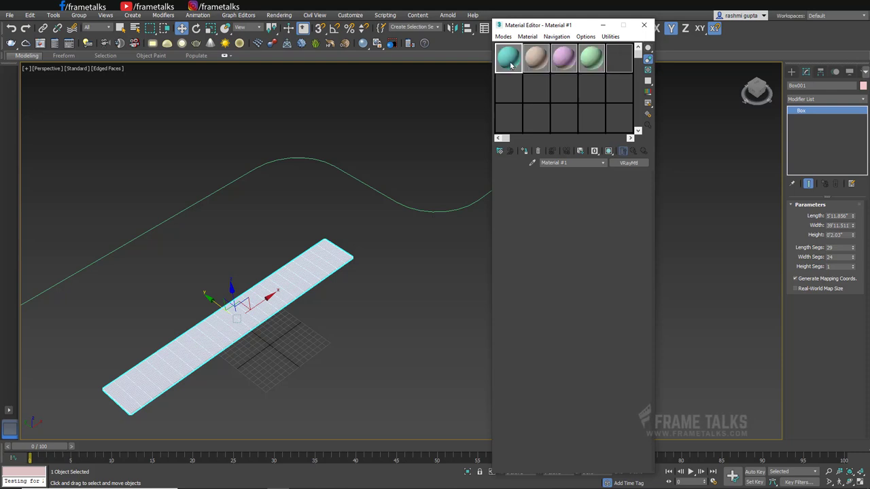
{"action": "left_click", "coordinate": [524, 150]}
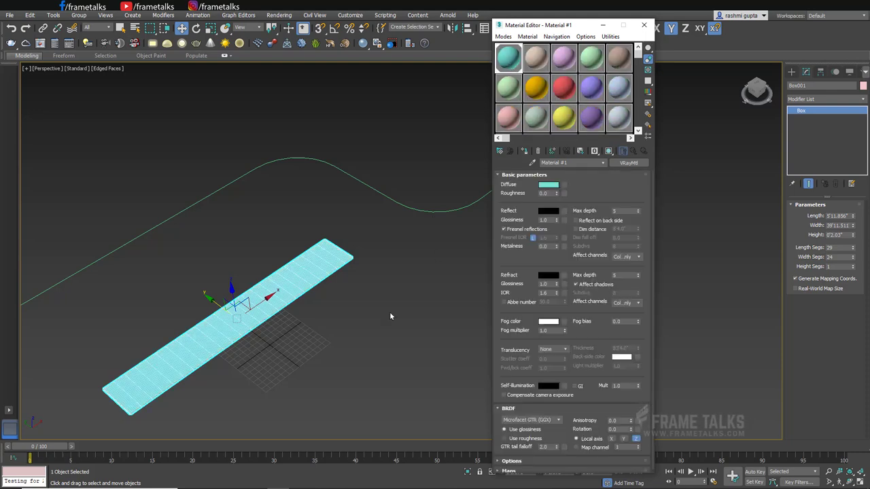
- Load road image 7 as a Bitmap diffuse map and show it in the viewport
{"action": "left_click", "coordinate": [564, 185]}
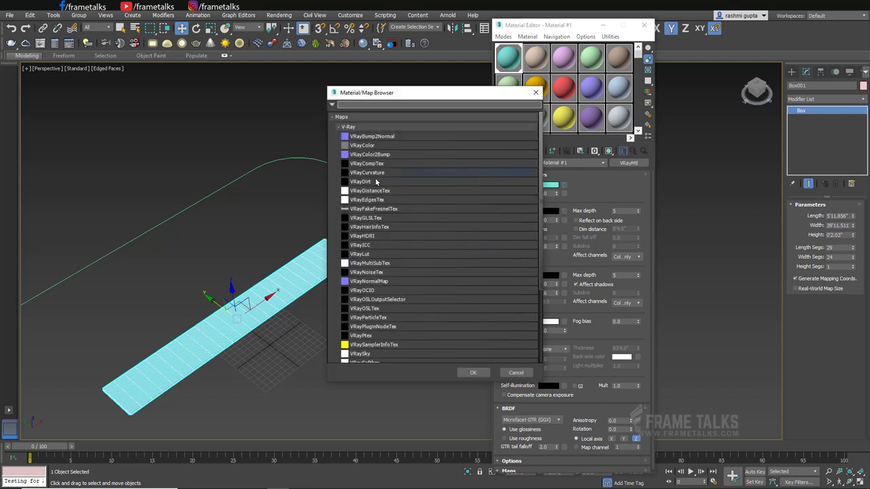
{"action": "scroll", "coordinate": [388, 321], "scroll_direction": "down", "scroll_amount": 5}
{"action": "left_click", "coordinate": [360, 311]}
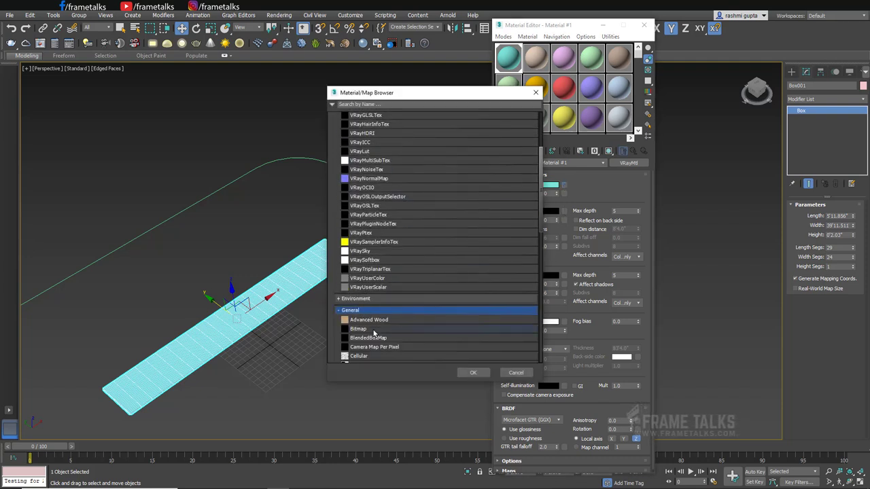
{"action": "double_click", "coordinate": [373, 331]}
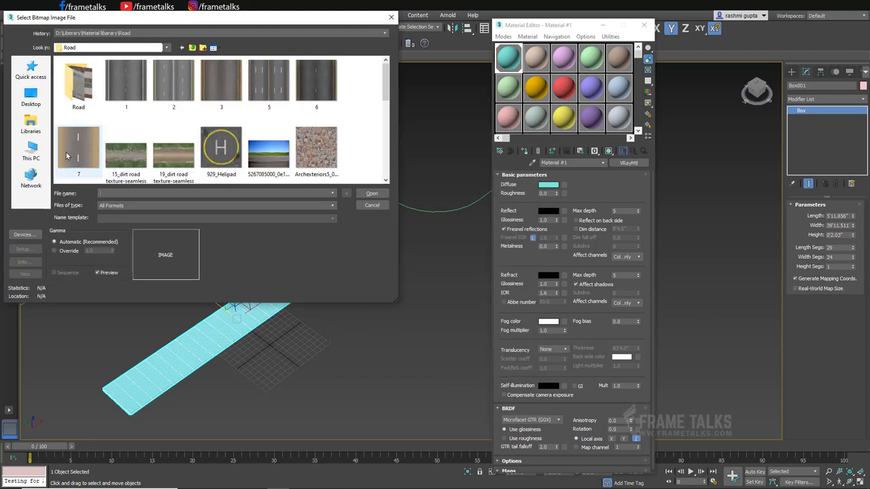
{"action": "double_click", "coordinate": [67, 156]}
{"action": "mouse_move", "coordinate": [351, 265]}
{"action": "middle_mouse_down"}
{"action": "mouse_move", "coordinate": [338, 244]}
{"action": "mouse_move", "coordinate": [384, 232]}
{"action": "middle_mouse_up"}
{"action": "left_click", "coordinate": [631, 152]}
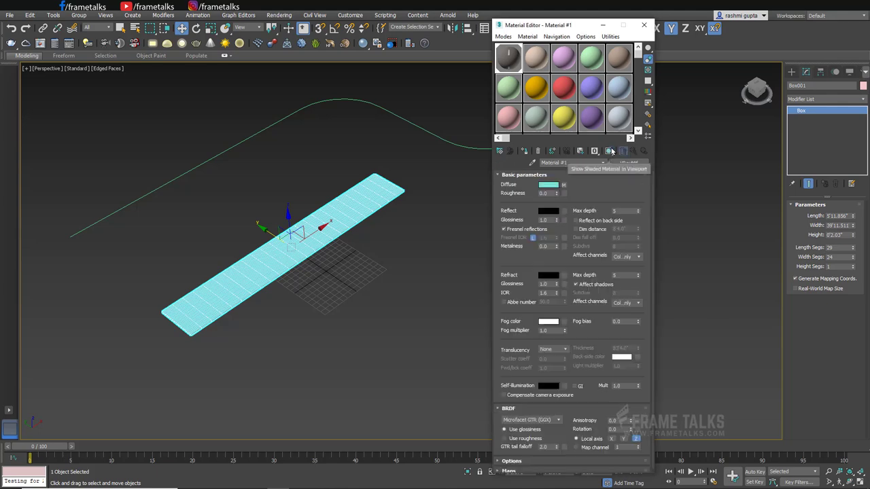
{"action": "scroll", "coordinate": [385, 229], "scroll_direction": "up", "scroll_amount": 3}
{"action": "scroll", "coordinate": [444, 197], "scroll_direction": "up", "scroll_amount": 2}
{"action": "middle_click_drag", "start_coordinate": [445, 196], "coordinate": [252, 226]}
{"action": "scroll", "coordinate": [251, 226], "scroll_direction": "down", "scroll_amount": 3}
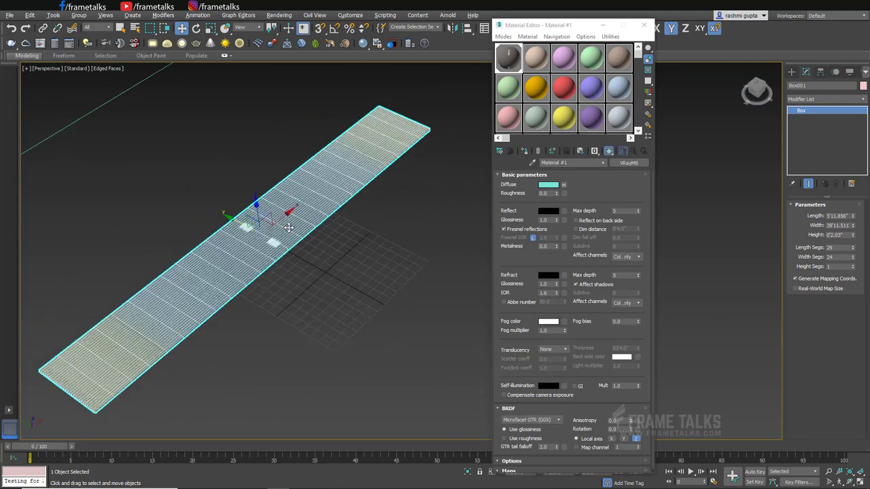
{"action": "scroll", "coordinate": [251, 226], "scroll_direction": "down", "scroll_amount": 3}
{"action": "scroll", "coordinate": [251, 227], "scroll_direction": "down", "scroll_amount": 2}
- Add a UVW Map modifier to the road box
{"action": "left_click", "coordinate": [810, 101]}
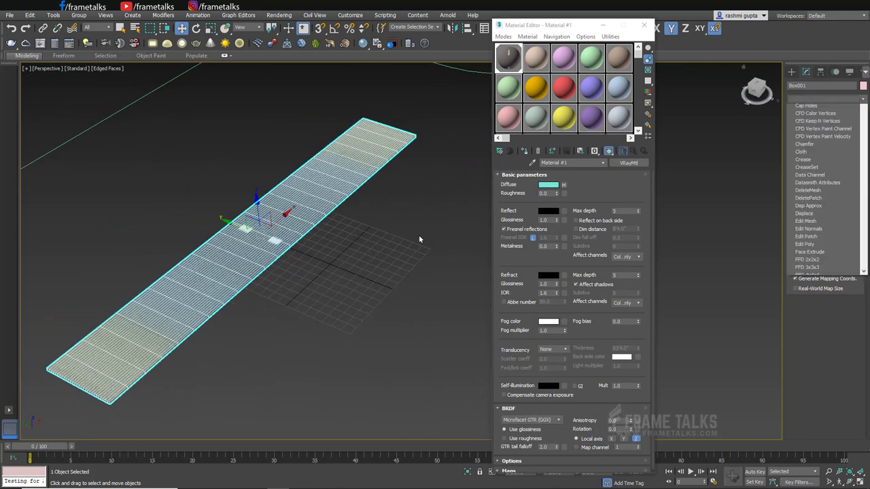
{"action": "left_click", "coordinate": [357, 263]}
{"action": "key", "text": "F4"}
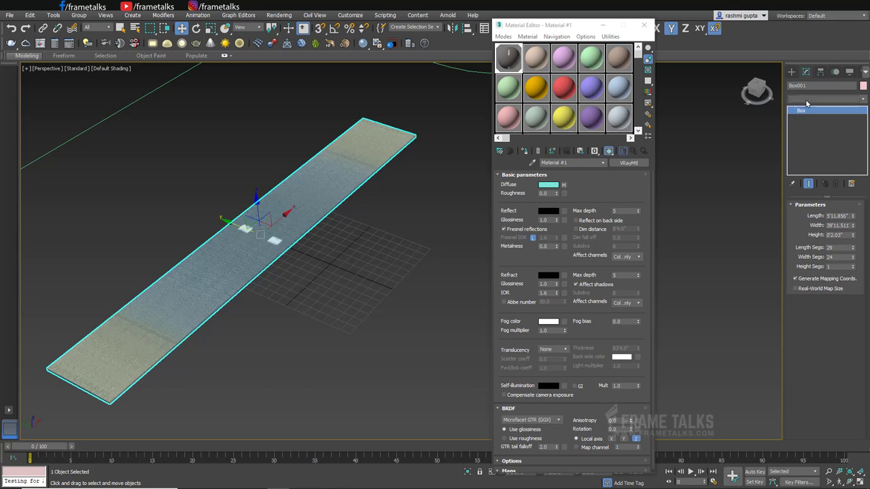
{"action": "left_click", "coordinate": [807, 102]}
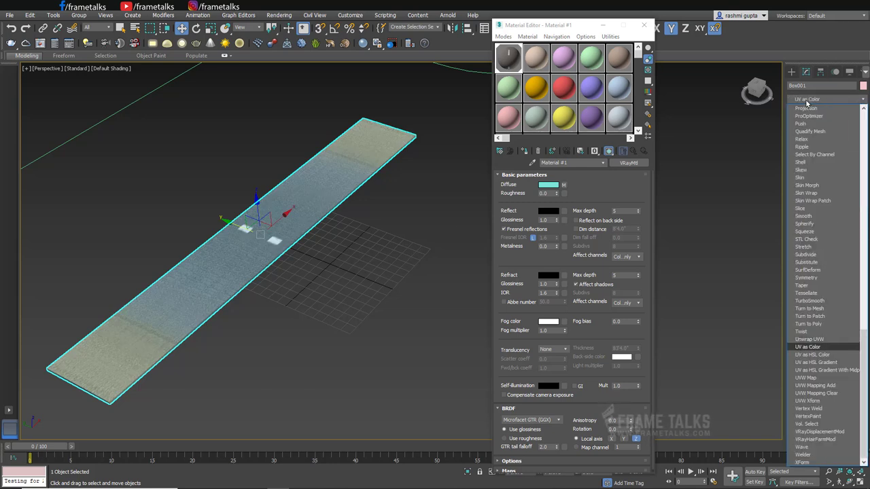
{"action": "key", "text": "Down"}
{"action": "key", "text": "Down"}
{"action": "key", "text": "Down"}
{"action": "key", "text": "Down"}
{"action": "key", "text": "Return"}
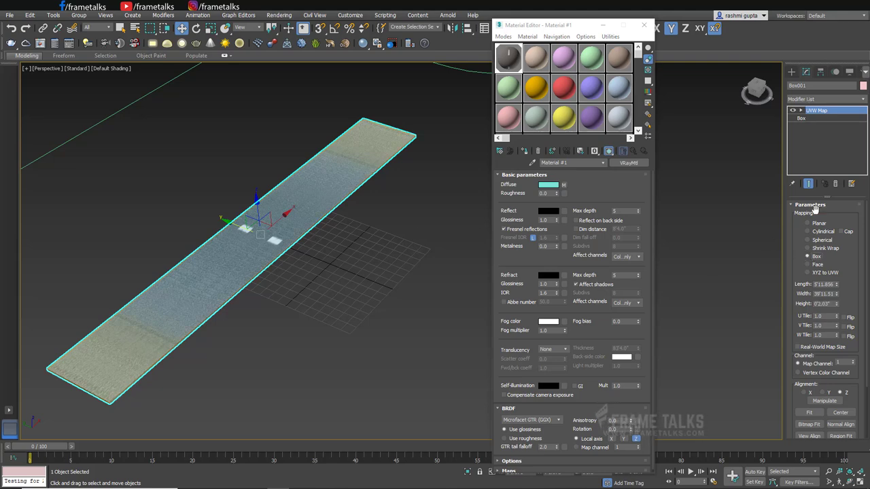
- Rotate the UVW Map gizmo 90° and narrow its width so the dashes run lengthwise
{"action": "left_click", "coordinate": [801, 110]}
{"action": "left_click", "coordinate": [816, 118]}
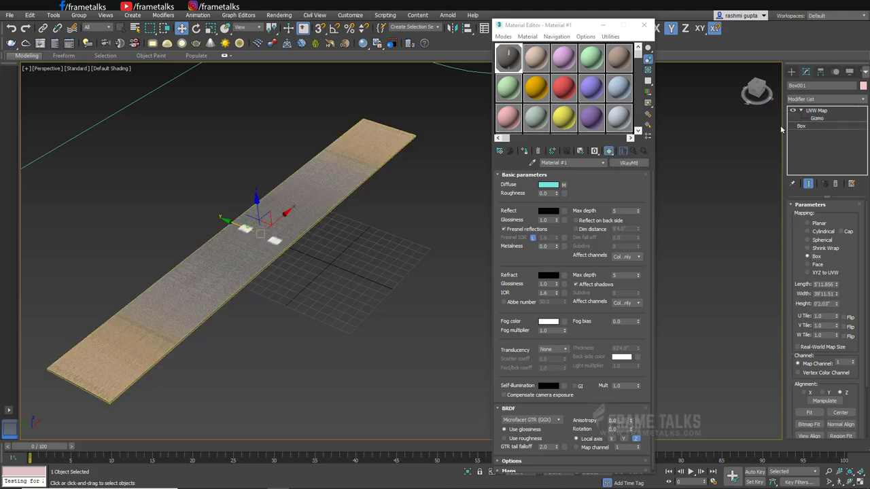
{"action": "key", "text": "e"}
{"action": "mouse_move", "coordinate": [269, 255]}
{"action": "left_mouse_down"}
{"action": "mouse_move", "coordinate": [284, 266]}
{"action": "mouse_move", "coordinate": [271, 267]}
{"action": "mouse_move", "coordinate": [314, 262]}
{"action": "left_mouse_up"}
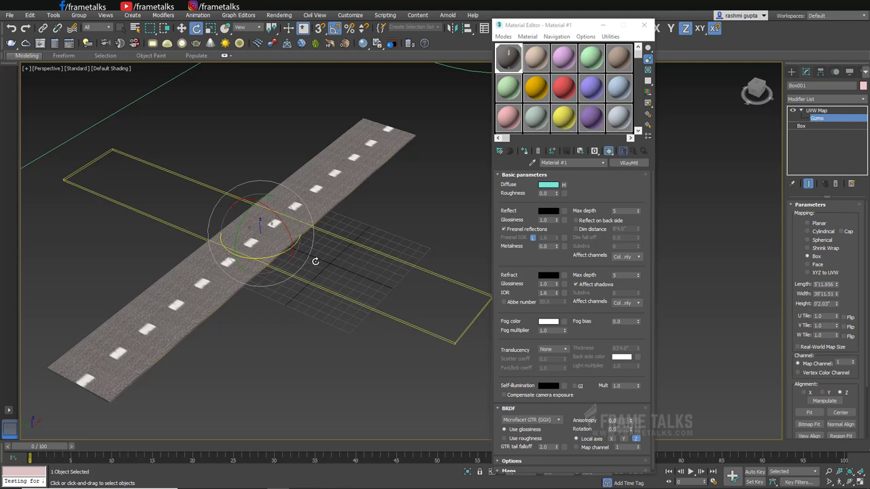
{"action": "key", "text": "w"}
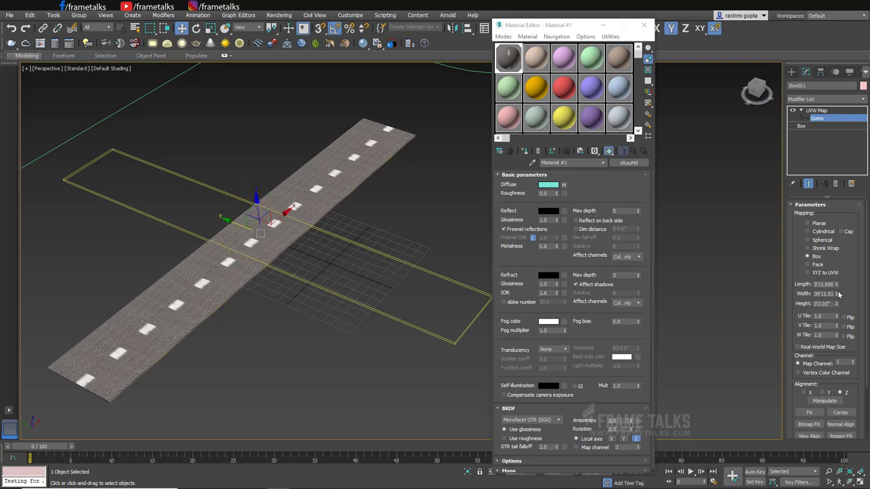
{"action": "left_click_drag", "start_coordinate": [839, 293], "coordinate": [831, 332]}
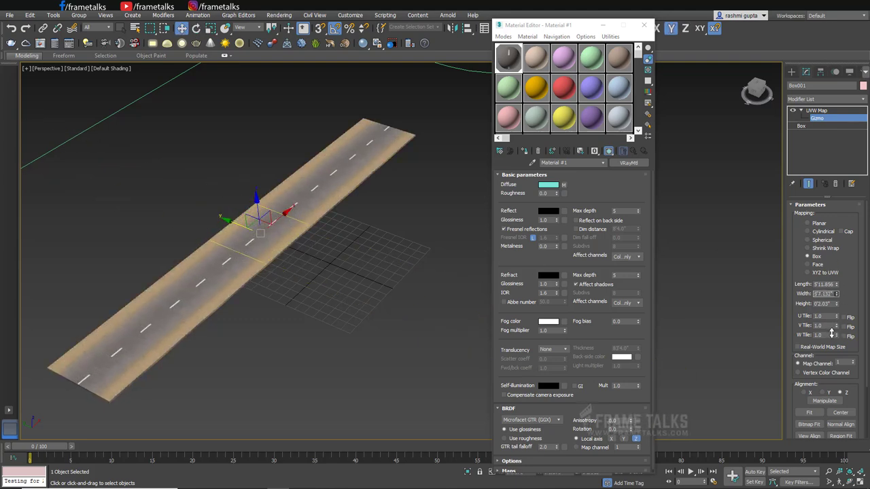
{"action": "mouse_move", "coordinate": [350, 313]}
{"action": "middle_mouse_down", "text": "alt"}
{"action": "mouse_move", "coordinate": [324, 320]}
{"action": "mouse_move", "coordinate": [305, 341]}
{"action": "mouse_move", "coordinate": [289, 284]}
{"action": "mouse_move", "coordinate": [324, 259]}
{"action": "middle_mouse_up", "text": "alt"}
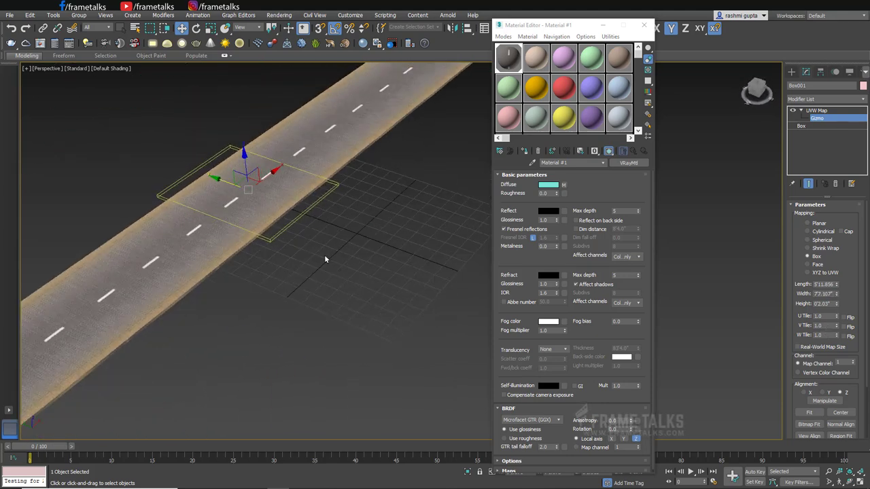
{"action": "scroll", "coordinate": [346, 248], "scroll_direction": "down", "scroll_amount": 5}
{"action": "scroll", "coordinate": [291, 320], "scroll_direction": "up", "scroll_amount": 2}
{"action": "scroll", "coordinate": [291, 321], "scroll_direction": "up", "scroll_amount": 1}
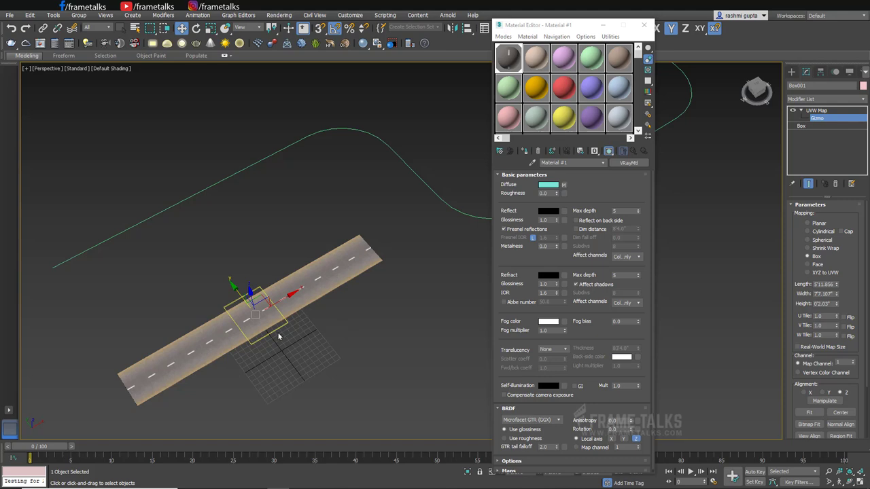
{"action": "scroll", "coordinate": [278, 336], "scroll_direction": "up", "scroll_amount": 2}
- Exit gizmo editing and reselect the road box to inspect the mapped texture
{"action": "left_click", "coordinate": [803, 111]}
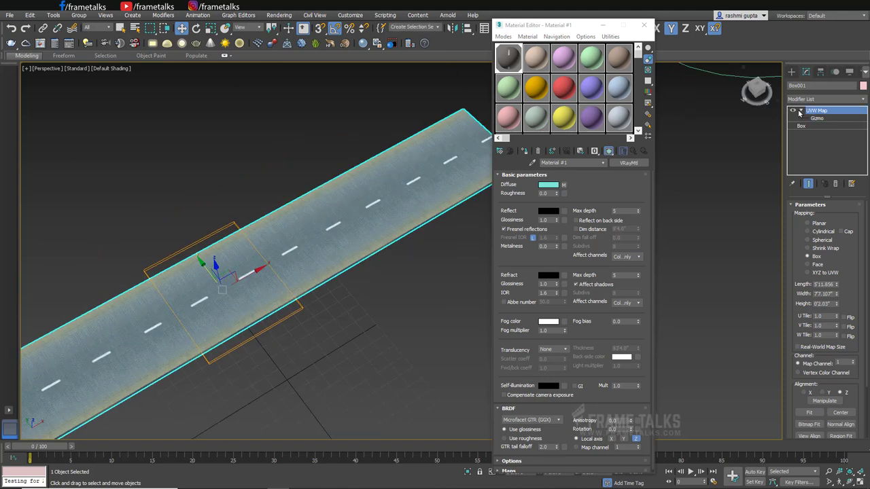
{"action": "left_click", "coordinate": [389, 310]}
{"action": "scroll", "coordinate": [408, 286], "scroll_direction": "up", "scroll_amount": 2}
{"action": "scroll", "coordinate": [369, 293], "scroll_direction": "up", "scroll_amount": 2}
{"action": "scroll", "coordinate": [234, 272], "scroll_direction": "up", "scroll_amount": 2}
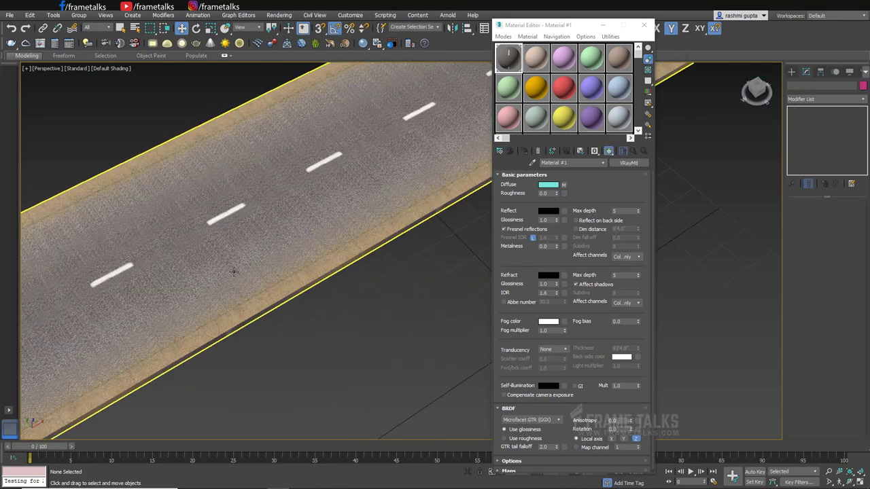
{"action": "scroll", "coordinate": [233, 272], "scroll_direction": "down", "scroll_amount": 5}
{"action": "left_click", "coordinate": [268, 258]}
{"action": "mouse_move", "coordinate": [268, 259]}
{"action": "middle_mouse_down", "text": "alt"}
{"action": "mouse_move", "coordinate": [373, 266]}
{"action": "mouse_move", "coordinate": [362, 258]}
{"action": "middle_mouse_up", "text": "alt"}
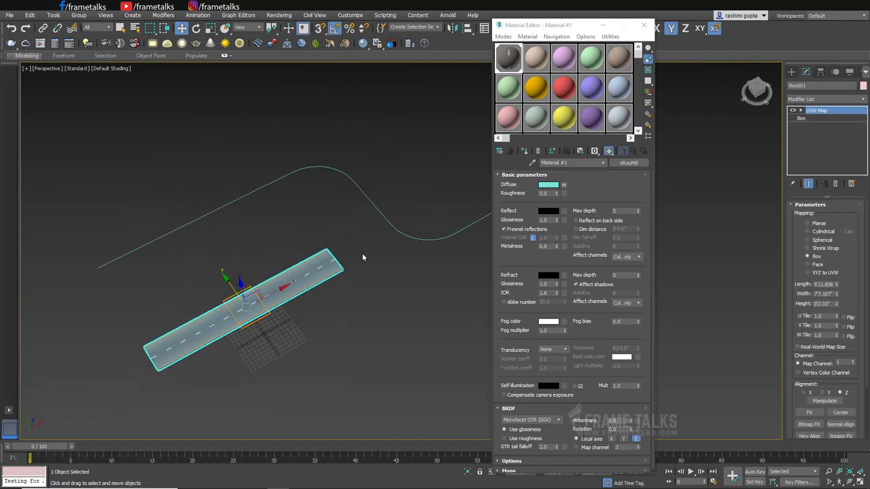
- Select the curved path, cancel the bitmap file browser and close the Material Editor
{"action": "mouse_move", "coordinate": [411, 212]}
{"action": "middle_mouse_down", "text": "alt"}
{"action": "mouse_move", "coordinate": [344, 247]}
{"action": "mouse_move", "coordinate": [338, 240]}
{"action": "mouse_move", "coordinate": [330, 264]}
{"action": "middle_mouse_up", "text": "alt"}
{"action": "left_click", "coordinate": [333, 255]}
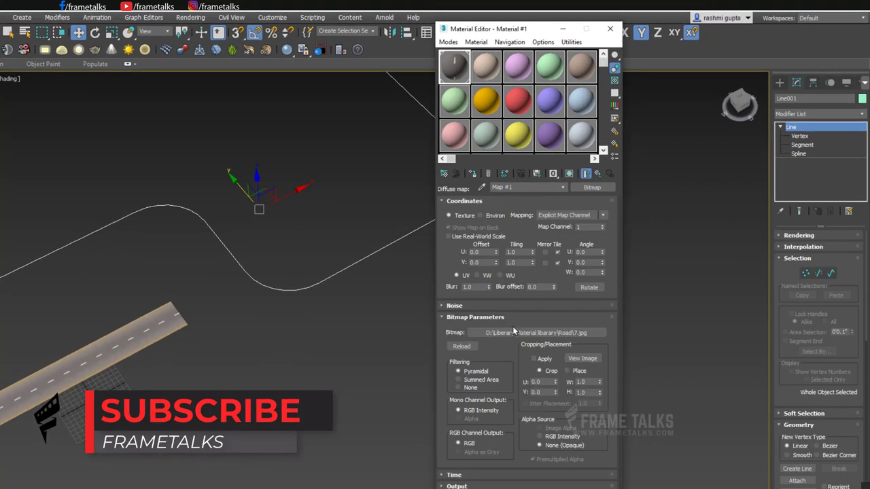
{"action": "left_click", "coordinate": [522, 333]}
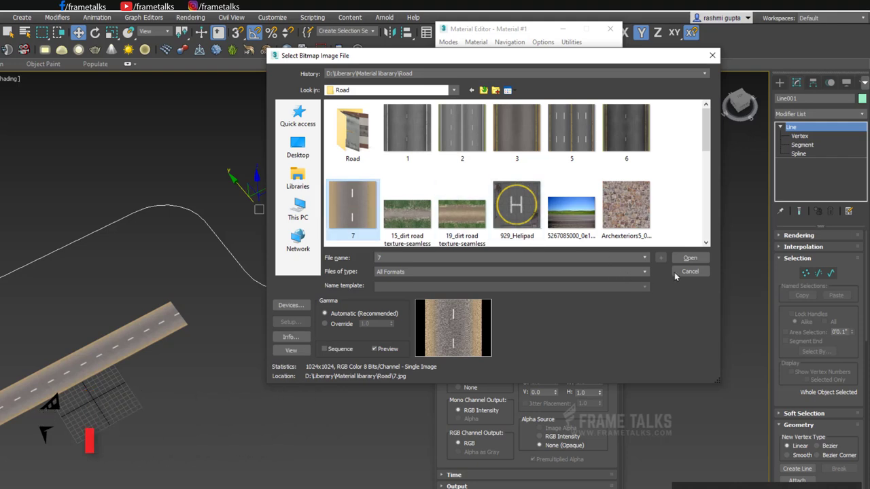
{"action": "left_click", "coordinate": [675, 272]}
{"action": "left_click", "coordinate": [610, 28]}
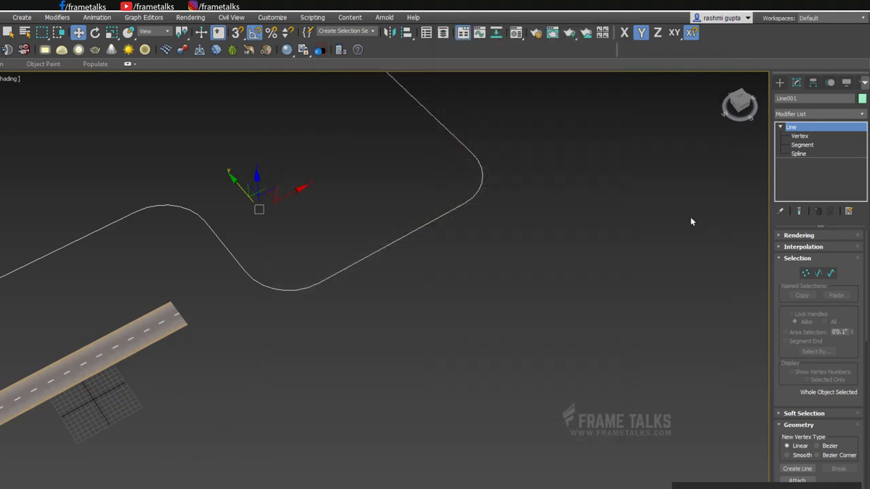
{"action": "left_click", "coordinate": [779, 129]}
- Apply PathDeform (WSM) to Line001 by searching 'path' in the Modifier List
{"action": "left_click", "coordinate": [806, 114]}
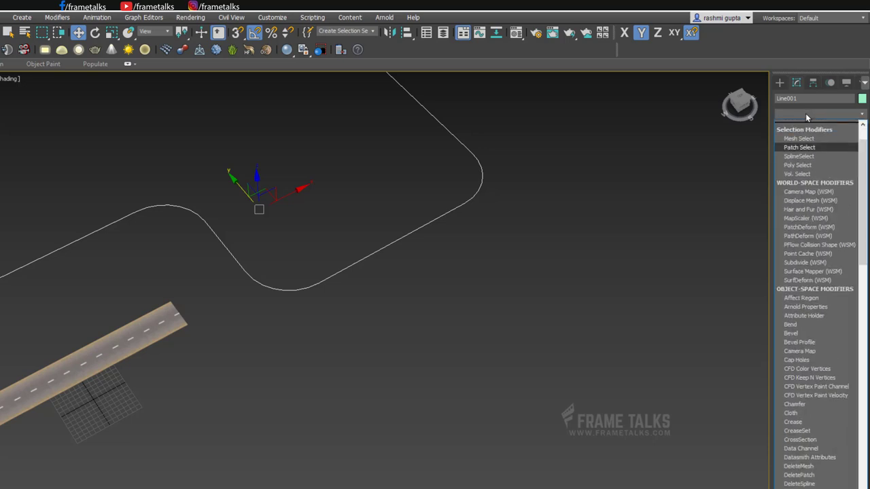
{"action": "type", "text": "path"}
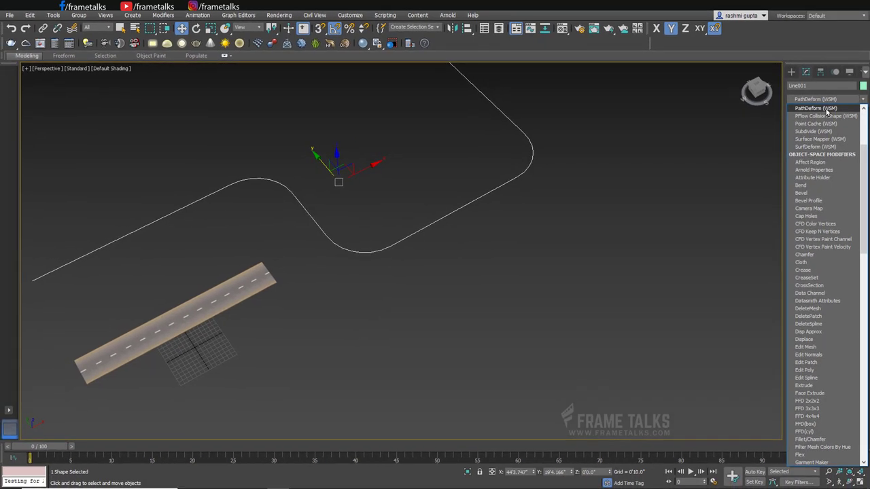
{"action": "left_click", "coordinate": [826, 109]}
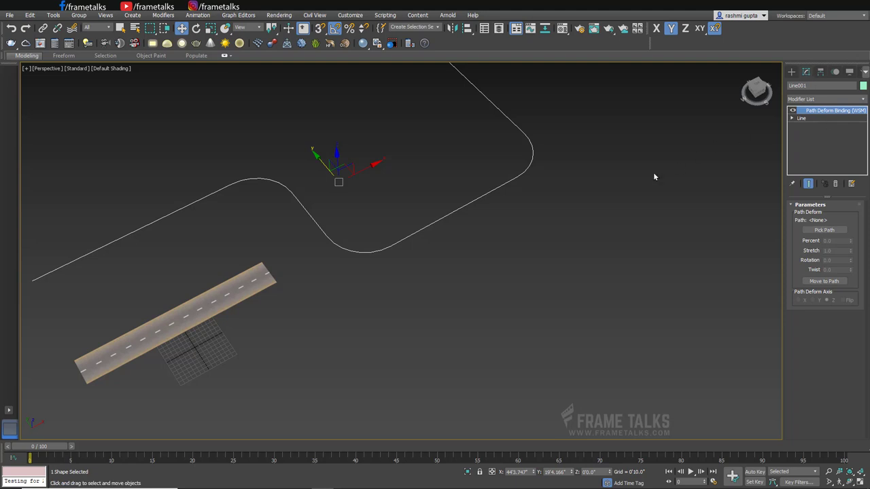
{"action": "middle_click_drag", "start_coordinate": [320, 239], "coordinate": [351, 242]}
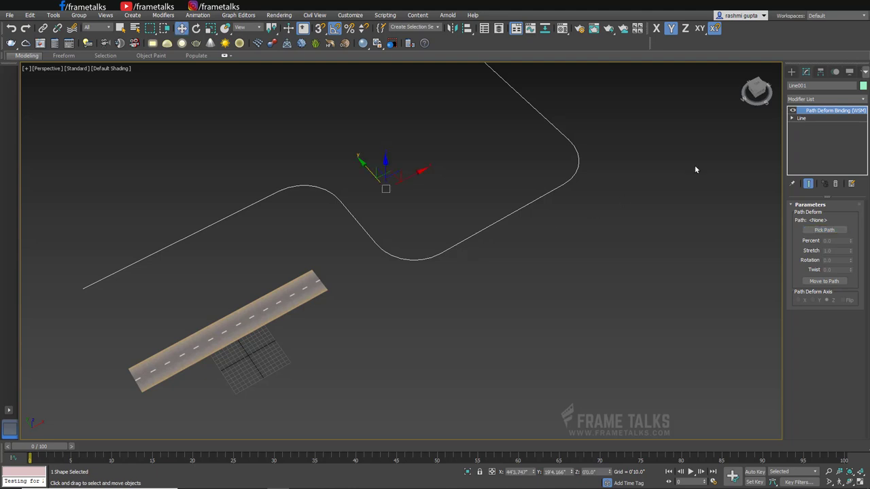
- Give Box001 a PathDeform (WSM) modifier with Line001 picked as its path
{"action": "left_click", "coordinate": [436, 277]}
{"action": "left_click", "coordinate": [309, 280]}
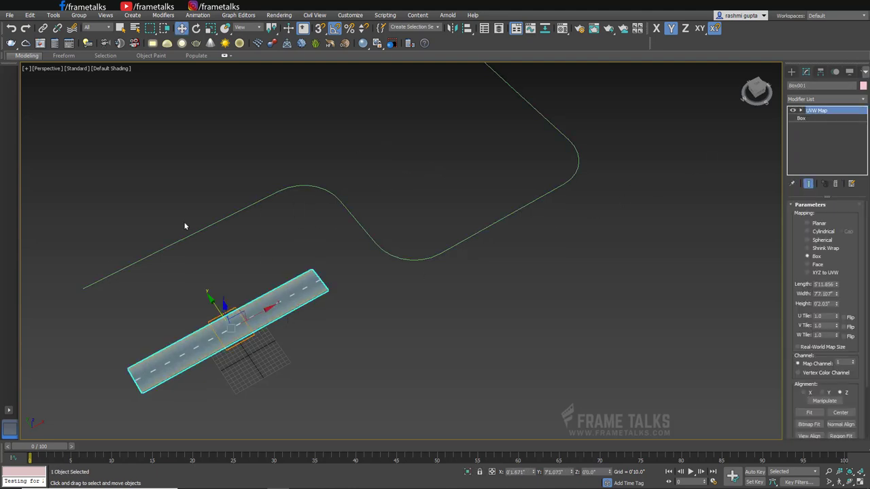
{"action": "left_click", "coordinate": [819, 100]}
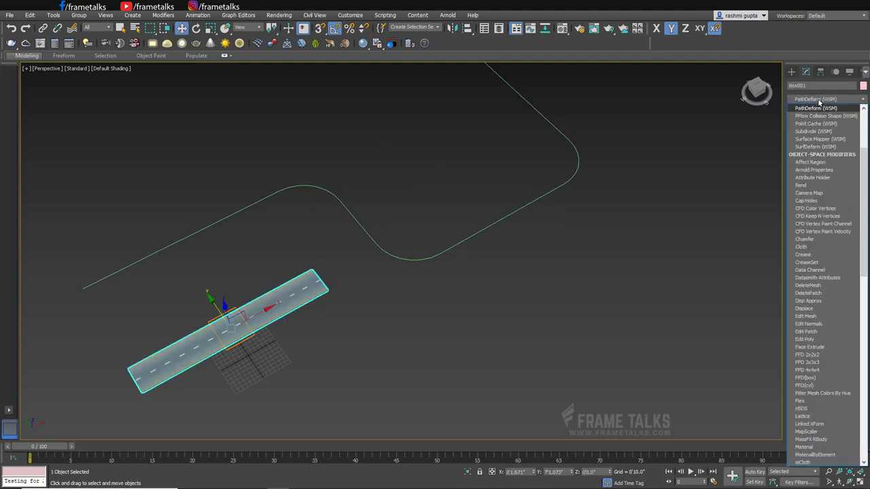
{"action": "left_click", "coordinate": [830, 108]}
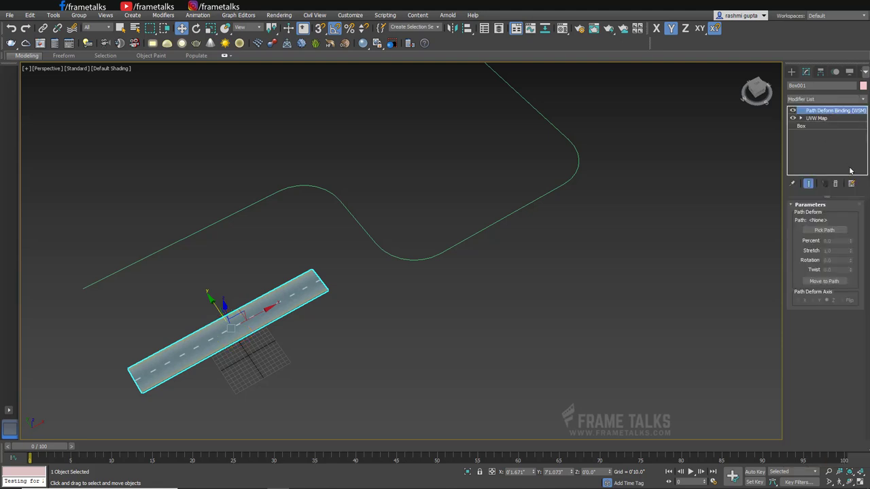
{"action": "left_click", "coordinate": [406, 259]}
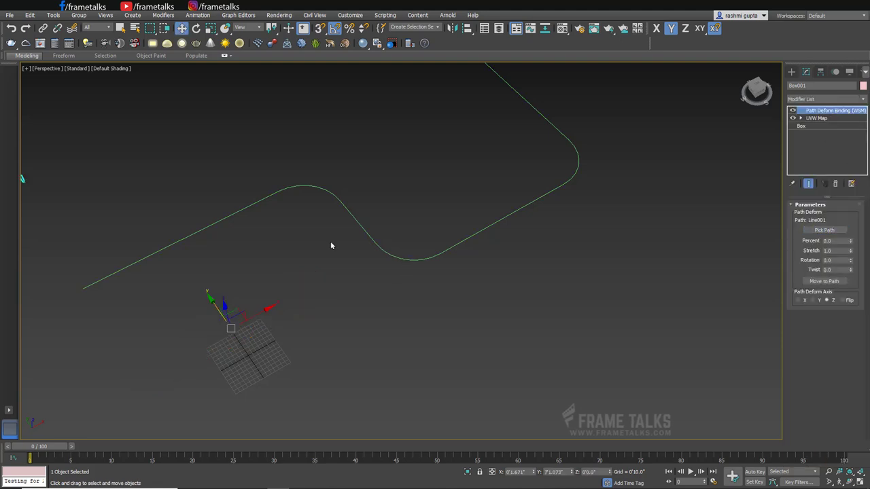
{"action": "mouse_move", "coordinate": [332, 246]}
{"action": "middle_mouse_down", "text": "alt"}
{"action": "mouse_move", "coordinate": [435, 282]}
{"action": "mouse_move", "coordinate": [428, 220]}
{"action": "middle_mouse_up", "text": "alt"}
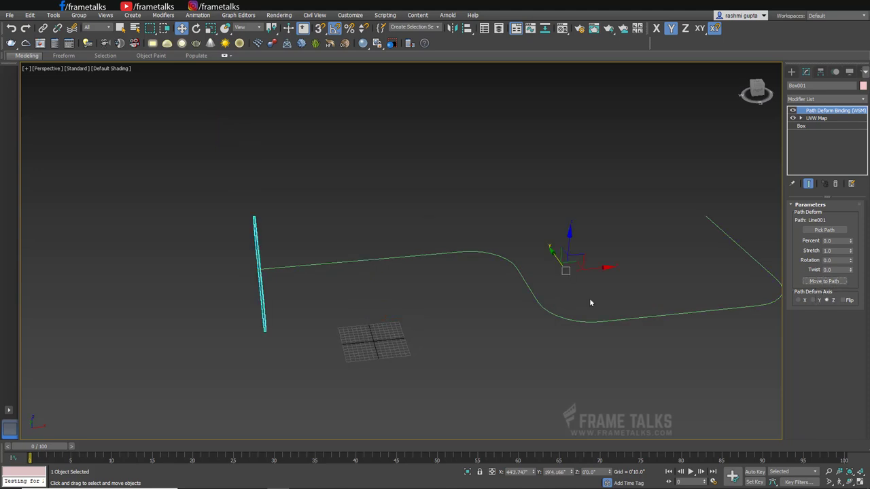
{"action": "middle_click_drag", "start_coordinate": [590, 303], "coordinate": [516, 302], "text": "alt"}
- Set the Path Deform axis to X and slide the road along the curve
{"action": "left_click", "coordinate": [814, 301]}
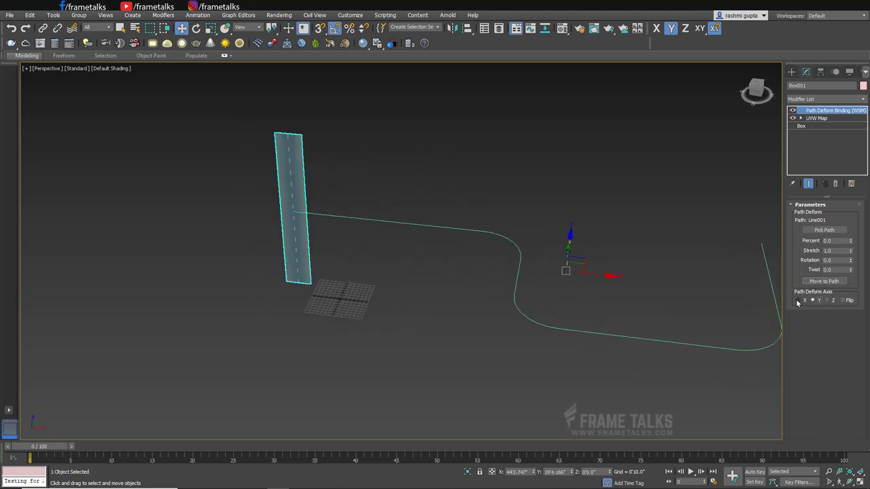
{"action": "left_click", "coordinate": [799, 300]}
{"action": "mouse_move", "coordinate": [435, 320]}
{"action": "middle_mouse_down", "text": "alt"}
{"action": "mouse_move", "coordinate": [491, 321]}
{"action": "mouse_move", "coordinate": [590, 276]}
{"action": "middle_mouse_up", "text": "alt"}
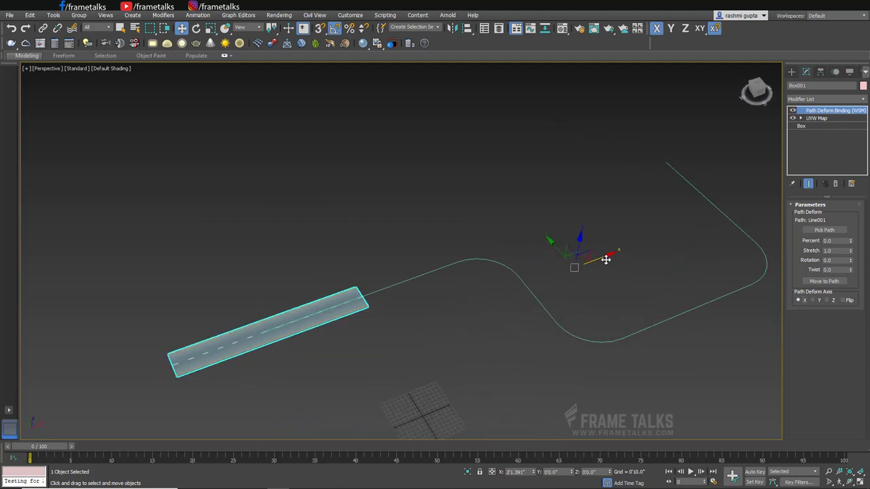
{"action": "mouse_move", "coordinate": [606, 259]}
{"action": "left_mouse_down"}
{"action": "mouse_move", "coordinate": [777, 229]}
{"action": "mouse_move", "coordinate": [684, 254]}
{"action": "mouse_move", "coordinate": [719, 291]}
{"action": "mouse_move", "coordinate": [508, 297]}
{"action": "mouse_move", "coordinate": [636, 233]}
{"action": "left_mouse_up"}
{"action": "scroll", "coordinate": [472, 313], "scroll_direction": "up", "scroll_amount": 5}
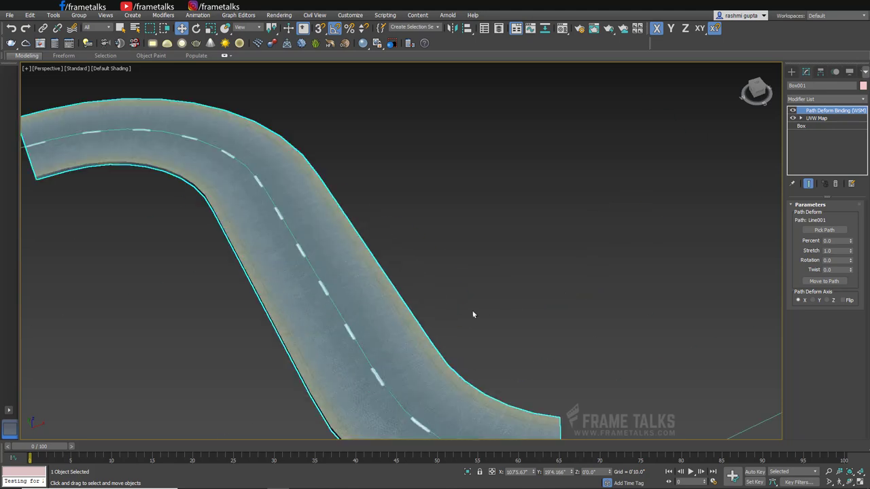
{"action": "scroll", "coordinate": [530, 295], "scroll_direction": "down", "scroll_amount": 3}
{"action": "scroll", "coordinate": [521, 269], "scroll_direction": "down", "scroll_amount": 4}
{"action": "scroll", "coordinate": [521, 269], "scroll_direction": "up", "scroll_amount": 2}
- Increase the road box's Length and Width and slide it along X to cover the whole curved path
{"action": "left_click", "coordinate": [816, 127]}
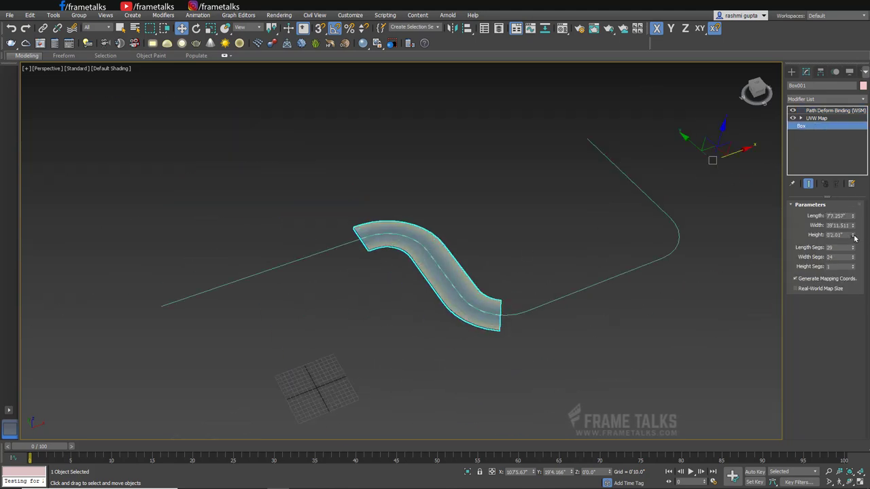
{"action": "left_click_drag", "start_coordinate": [848, 200], "coordinate": [848, 125]}
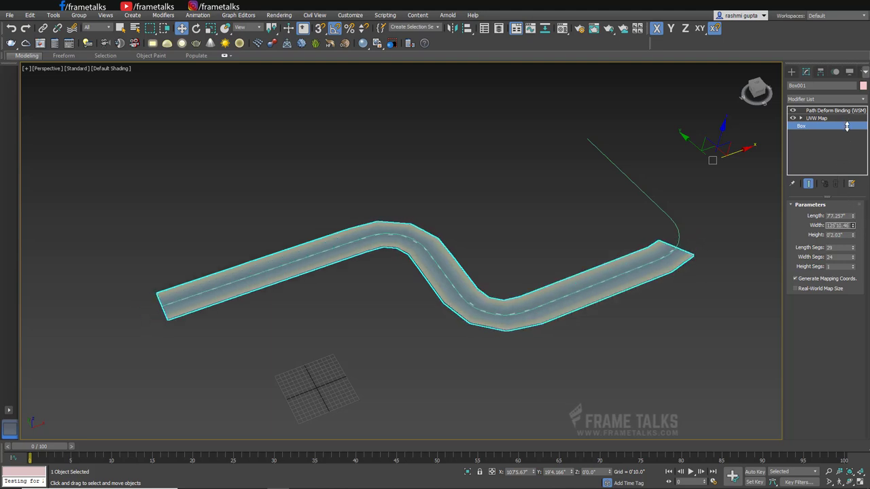
{"action": "middle_click_drag", "start_coordinate": [565, 265], "coordinate": [517, 290]}
{"action": "left_click_drag", "start_coordinate": [712, 166], "coordinate": [777, 127]}
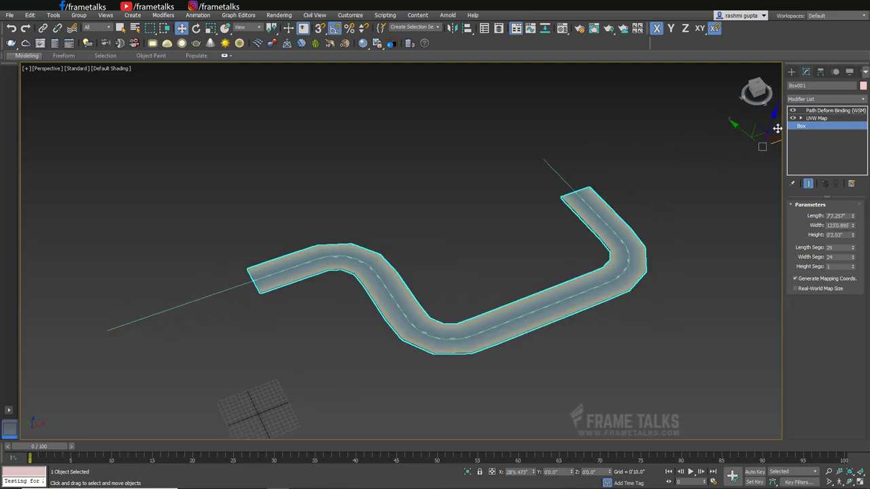
{"action": "left_click_drag", "start_coordinate": [852, 225], "coordinate": [847, 203]}
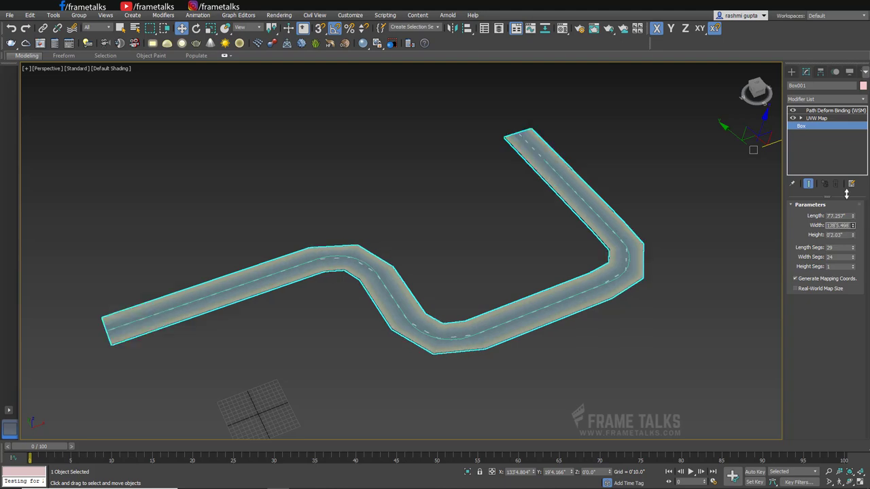
{"action": "mouse_move", "coordinate": [707, 245]}
{"action": "middle_mouse_down", "text": "alt"}
{"action": "mouse_move", "coordinate": [633, 279]}
{"action": "mouse_move", "coordinate": [714, 194]}
{"action": "middle_mouse_up", "text": "alt"}
- Turn on Affect Pivot Only for the road box, then return to its base parameters
{"action": "left_click", "coordinate": [820, 74]}
{"action": "left_click", "coordinate": [824, 135]}
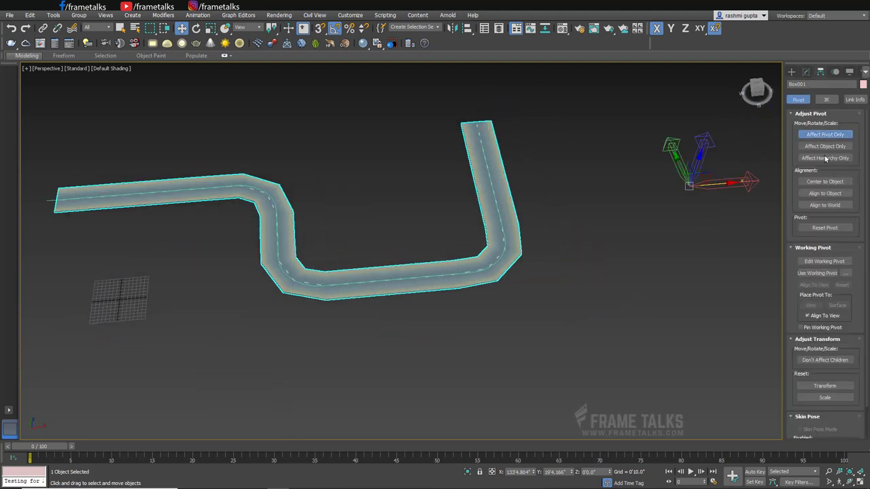
{"action": "key", "text": "w"}
{"action": "scroll", "coordinate": [704, 180], "scroll_direction": "down", "scroll_amount": 2}
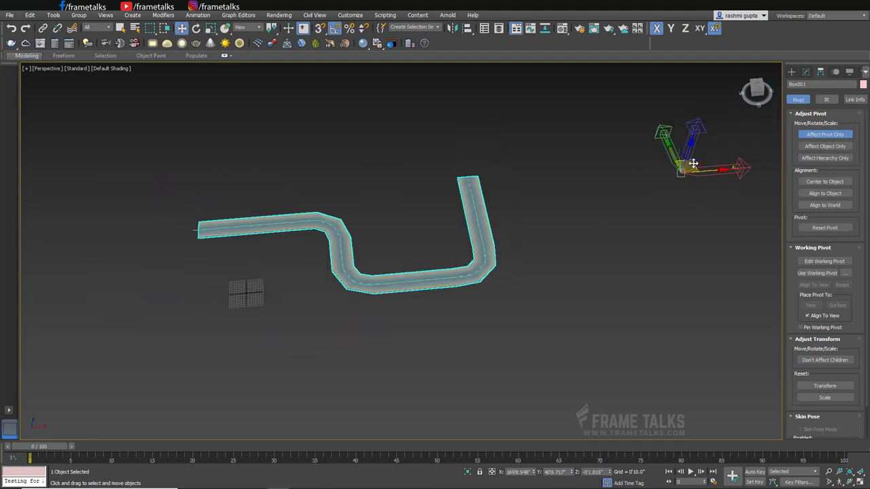
{"action": "middle_click_drag", "start_coordinate": [692, 164], "coordinate": [738, 205], "text": "alt"}
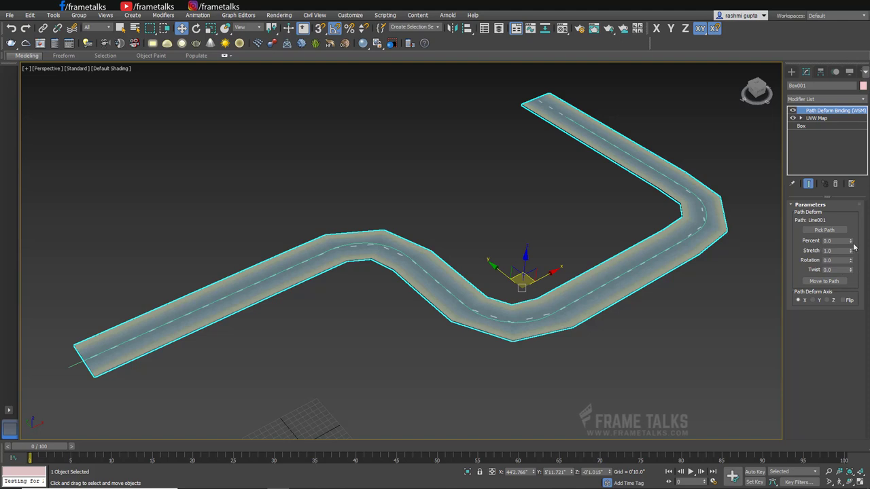
{"action": "left_click", "coordinate": [818, 126]}
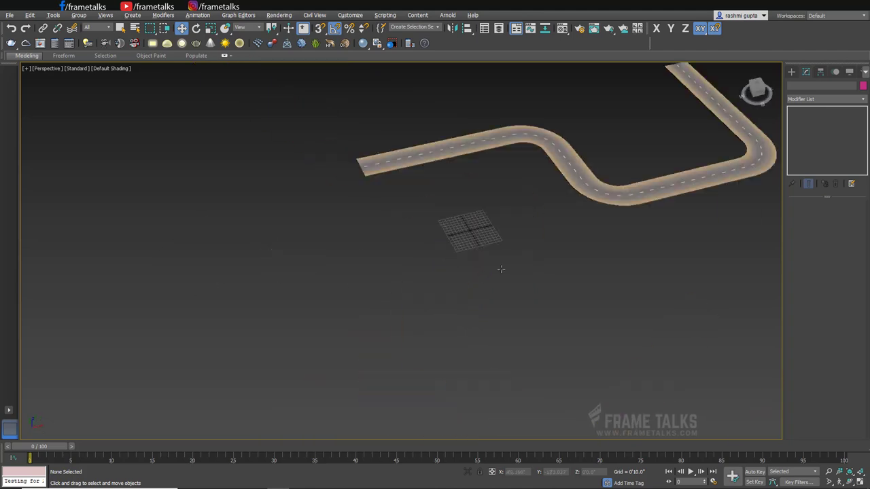
- Shift-drag Line001 slightly upward on Z to clone it as Line002
{"action": "mouse_move", "coordinate": [586, 192]}
{"action": "middle_mouse_down", "text": "alt"}
{"action": "mouse_move", "coordinate": [386, 202]}
{"action": "mouse_move", "coordinate": [427, 217]}
{"action": "middle_mouse_up", "text": "alt"}
{"action": "left_click", "coordinate": [217, 350]}
{"action": "mouse_move", "coordinate": [218, 350]}
{"action": "middle_mouse_down", "text": "alt"}
{"action": "mouse_move", "coordinate": [478, 287]}
{"action": "mouse_move", "coordinate": [477, 201]}
{"action": "middle_mouse_up", "text": "alt"}
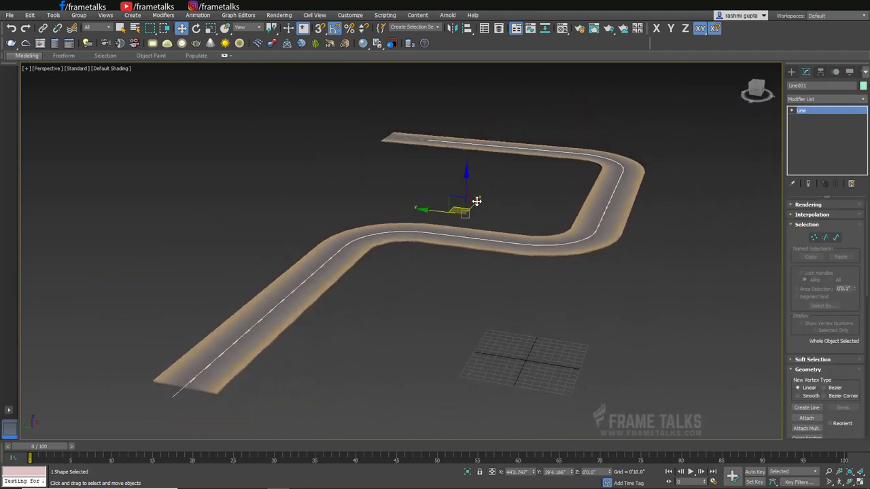
{"action": "left_click_drag", "start_coordinate": [465, 184], "coordinate": [467, 176], "text": "shift"}
{"action": "key", "text": "Return"}
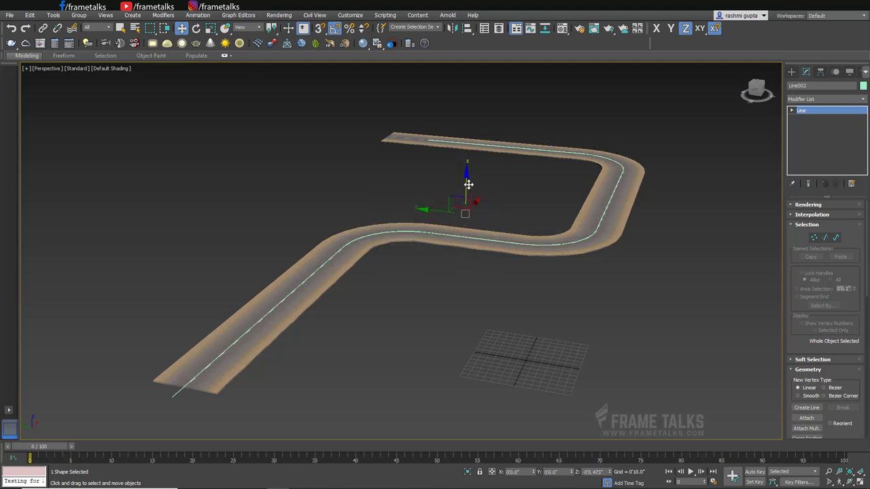
- Switch to the Top view and frame the whole road at Line002's sub-object level
{"action": "middle_click_drag", "start_coordinate": [638, 210], "coordinate": [293, 121], "text": "alt"}
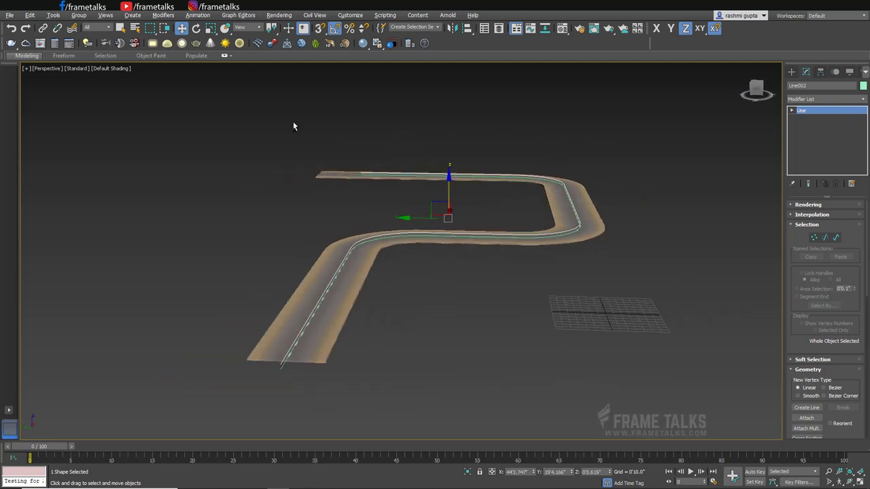
{"action": "key", "text": "t"}
{"action": "scroll", "coordinate": [797, 325], "scroll_direction": "down", "scroll_amount": 5}
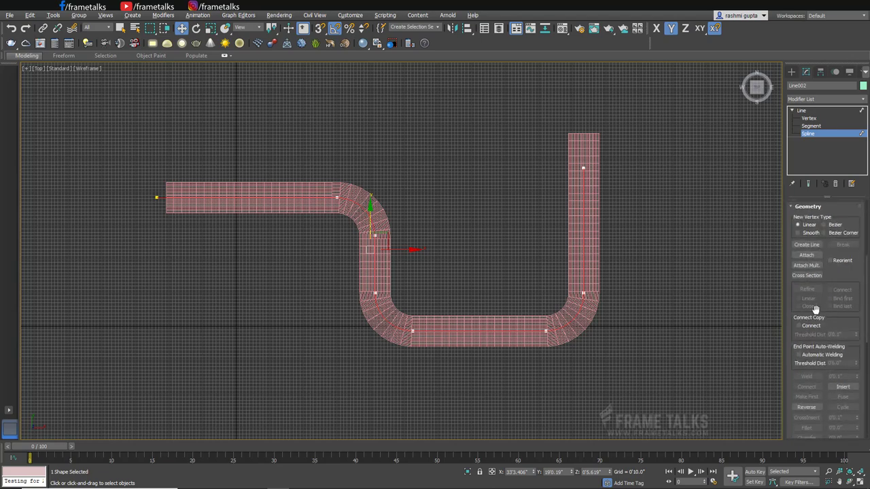
{"action": "scroll", "coordinate": [802, 375], "scroll_direction": "down", "scroll_amount": 4}
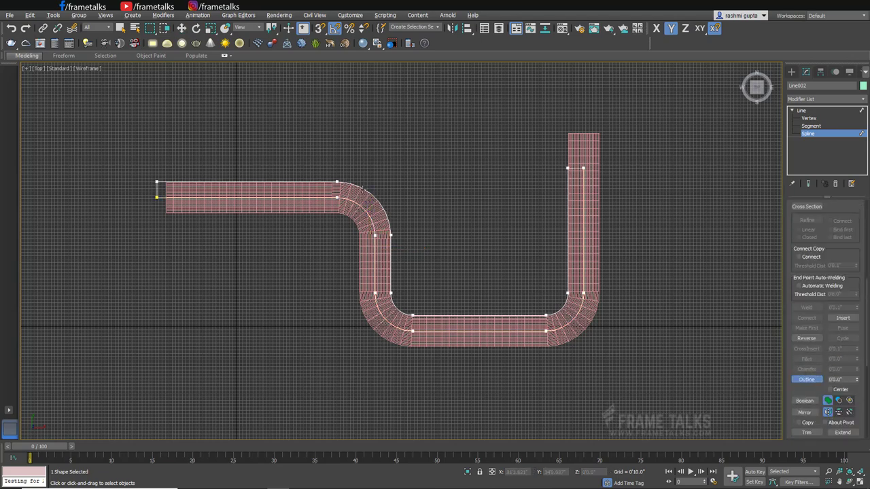
{"action": "scroll", "coordinate": [358, 189], "scroll_direction": "up", "scroll_amount": 10}
{"action": "scroll", "coordinate": [346, 252], "scroll_direction": "down", "scroll_amount": 10}
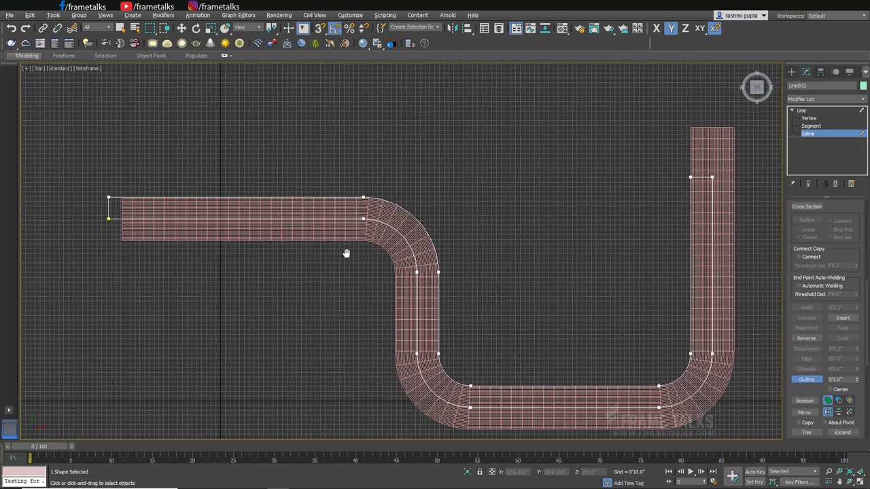
{"action": "key", "text": "2"}
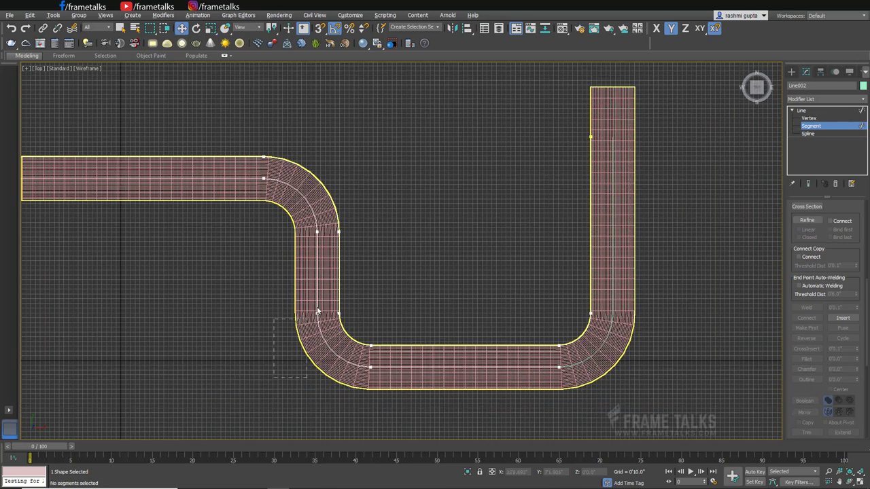
{"action": "middle_click_drag", "start_coordinate": [212, 205], "coordinate": [347, 203]}
- At Spline level, outline Line002 by about 78.4" so it traces both road edges
{"action": "left_click", "coordinate": [836, 133]}
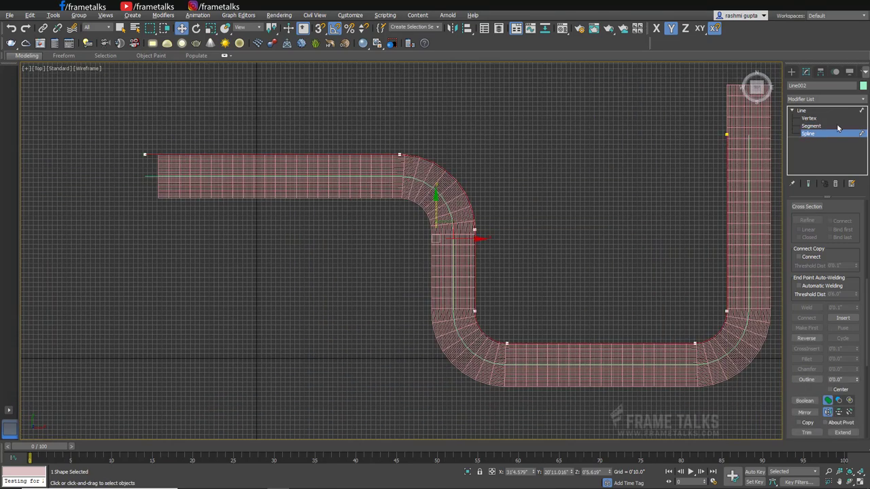
{"action": "left_click_drag", "start_coordinate": [568, 341], "coordinate": [566, 293]}
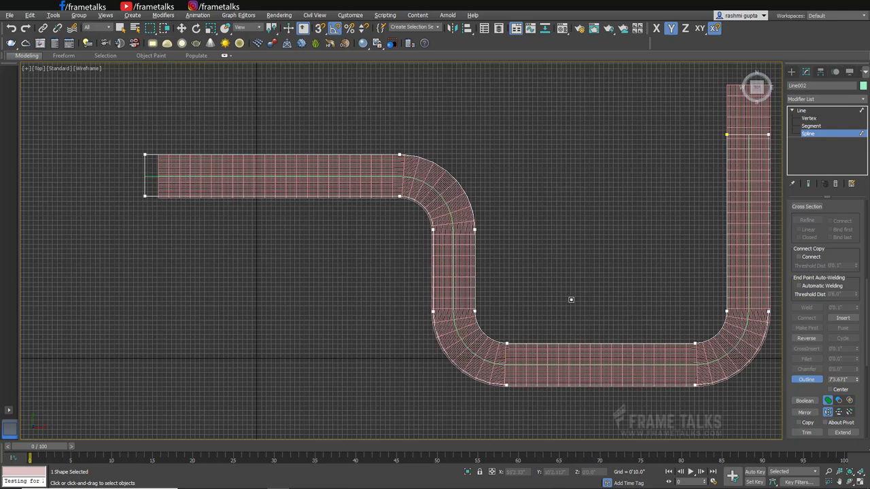
{"action": "scroll", "coordinate": [463, 206], "scroll_direction": "up", "scroll_amount": 5}
{"action": "scroll", "coordinate": [462, 207], "scroll_direction": "down", "scroll_amount": 8}
{"action": "key", "text": "2"}
{"action": "scroll", "coordinate": [269, 160], "scroll_direction": "up", "scroll_amount": 3}
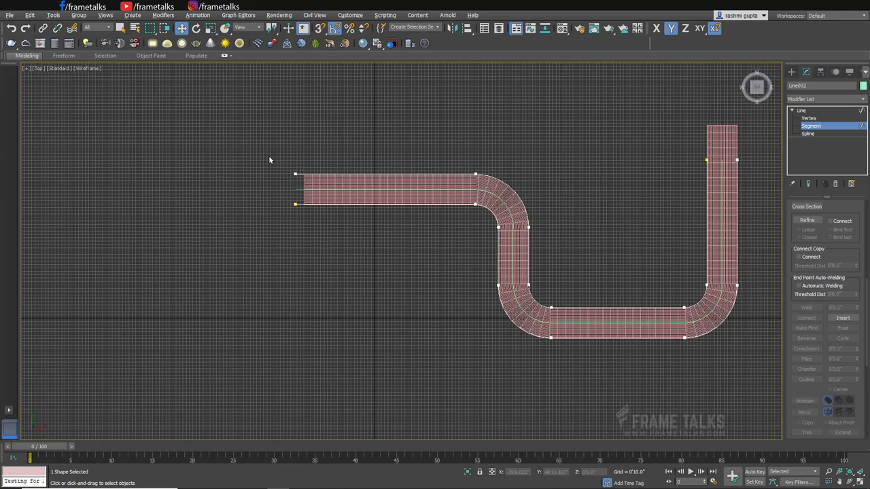
{"action": "scroll", "coordinate": [269, 160], "scroll_direction": "up", "scroll_amount": 2}
- Return to Vertex level and maximize the Front viewport
{"action": "key", "text": "1"}
{"action": "left_click", "coordinate": [233, 229]}
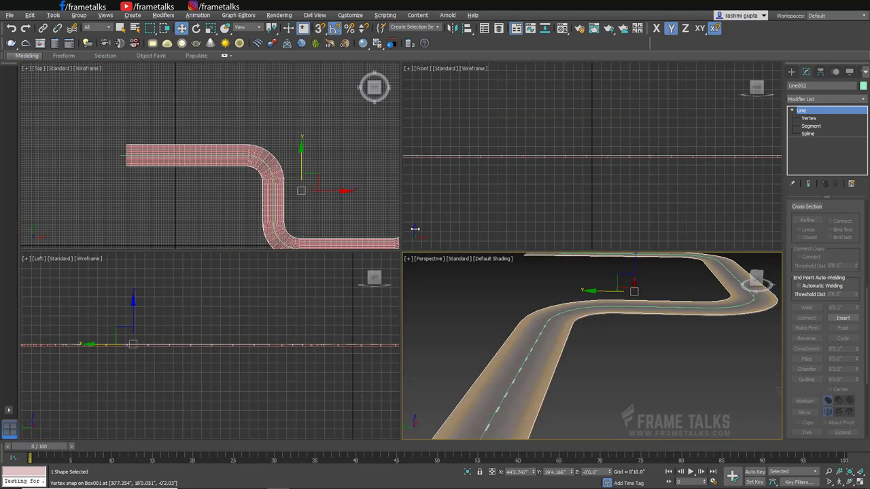
{"action": "key", "text": "alt+w"}
{"action": "scroll", "coordinate": [589, 283], "scroll_direction": "up", "scroll_amount": 3}
{"action": "scroll", "coordinate": [544, 270], "scroll_direction": "down", "scroll_amount": 2}
- Draw a small Rectangle beside the road's cross-section and convert it to an Editable Spline
{"action": "scroll", "coordinate": [427, 241], "scroll_direction": "up", "scroll_amount": 2}
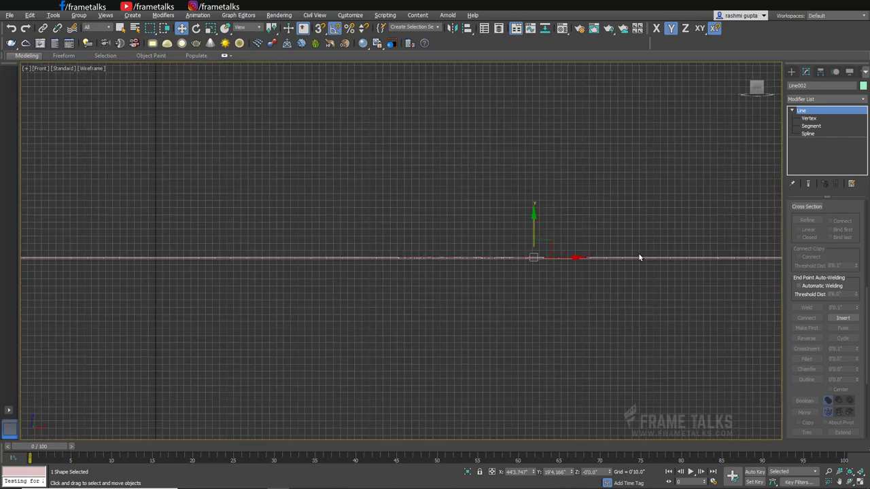
{"action": "scroll", "coordinate": [246, 260], "scroll_direction": "down", "scroll_amount": 2}
{"action": "scroll", "coordinate": [519, 311], "scroll_direction": "down", "scroll_amount": 3}
{"action": "left_click", "coordinate": [792, 71]}
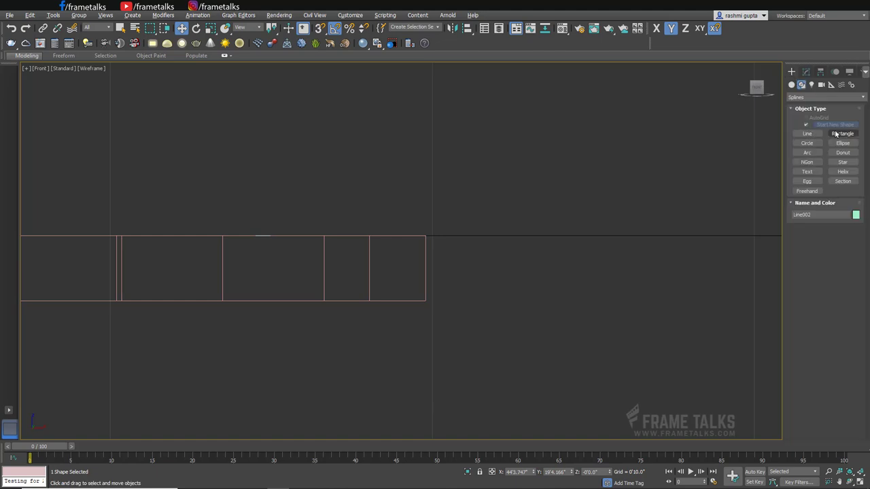
{"action": "left_click", "coordinate": [836, 134]}
{"action": "left_click_drag", "start_coordinate": [425, 233], "coordinate": [469, 300]}
{"action": "right_click", "coordinate": [518, 235]}
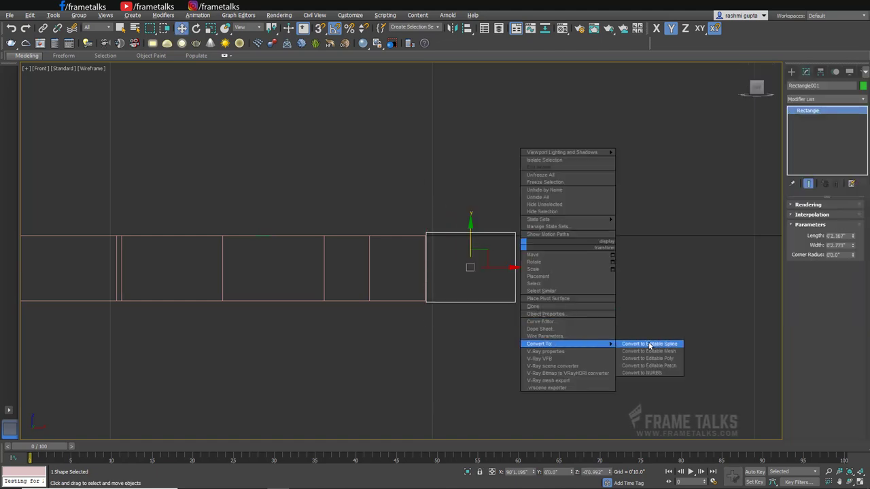
{"action": "left_click", "coordinate": [646, 342]}
- Chamfer the rectangle's top-right corner vertex and nudge the chamfer vertices into shape
{"action": "left_click", "coordinate": [809, 119]}
{"action": "left_click", "coordinate": [515, 233]}
{"action": "scroll", "coordinate": [802, 306], "scroll_direction": "down", "scroll_amount": 2}
{"action": "scroll", "coordinate": [807, 408], "scroll_direction": "down", "scroll_amount": 2}
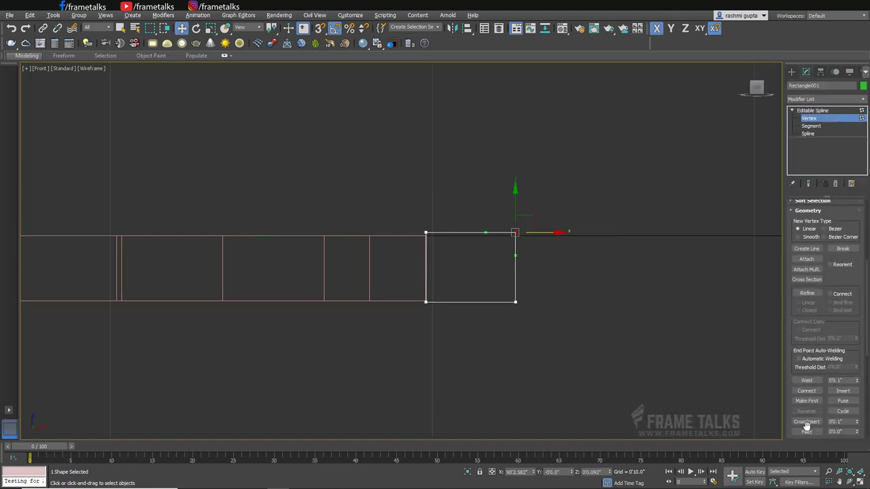
{"action": "right_click", "coordinate": [493, 252]}
{"action": "left_click", "coordinate": [466, 224]}
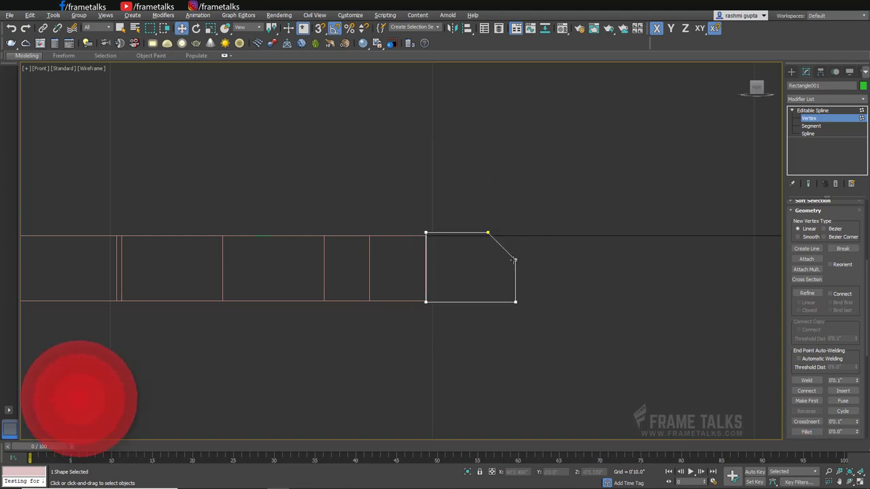
{"action": "key", "text": "w"}
{"action": "left_click_drag", "start_coordinate": [515, 230], "coordinate": [515, 236]}
{"action": "left_click", "coordinate": [487, 233]}
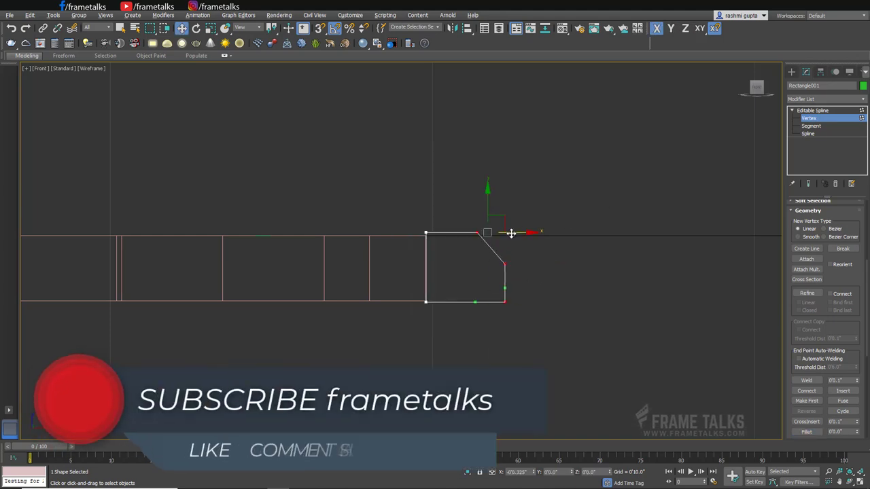
{"action": "left_click", "coordinate": [802, 118]}
- Snap the profile's corner onto the corner of the road's cross-section in the Front view
{"action": "scroll", "coordinate": [441, 250], "scroll_direction": "up", "scroll_amount": 3}
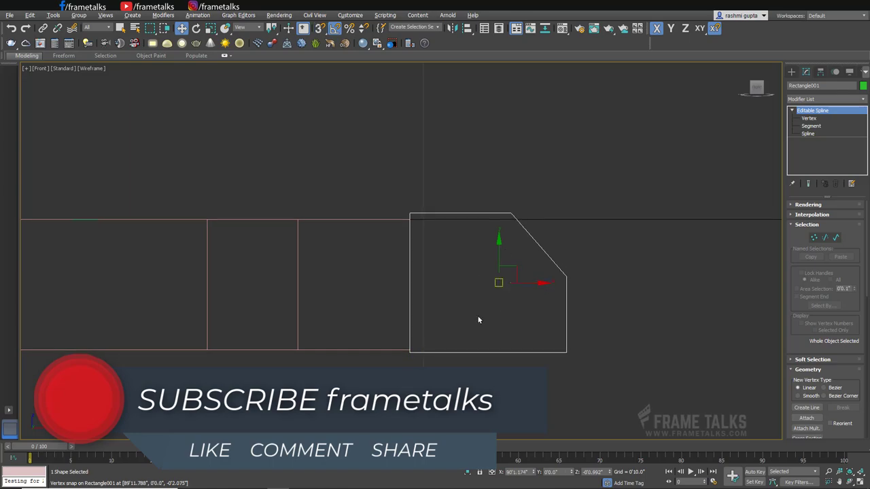
{"action": "key", "text": "p"}
{"action": "key", "text": "t"}
{"action": "scroll", "coordinate": [408, 214], "scroll_direction": "up", "scroll_amount": 3}
{"action": "scroll", "coordinate": [429, 262], "scroll_direction": "up", "scroll_amount": 3}
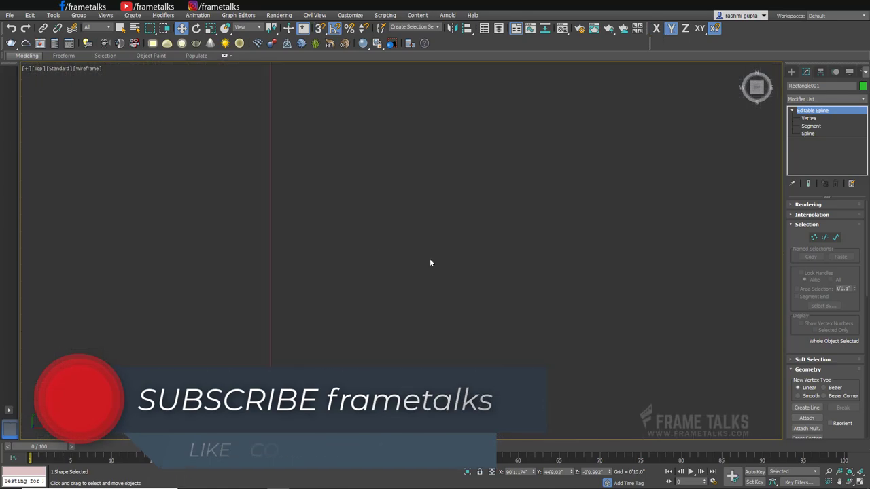
{"action": "scroll", "coordinate": [460, 231], "scroll_direction": "up", "scroll_amount": 2}
{"action": "scroll", "coordinate": [460, 231], "scroll_direction": "up", "scroll_amount": 2}
{"action": "key", "text": "alt+w"}
{"action": "key", "text": "alt+w"}
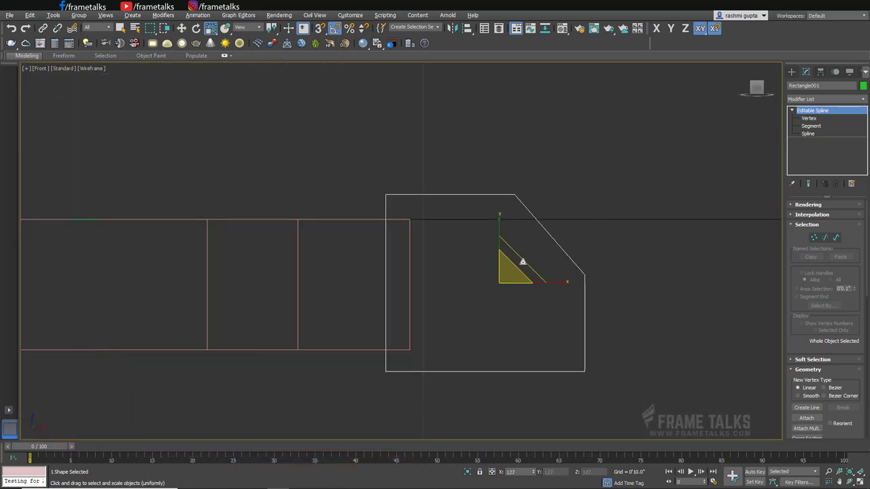
{"action": "left_click_drag", "start_coordinate": [435, 363], "coordinate": [417, 349]}
{"action": "key", "text": "1"}
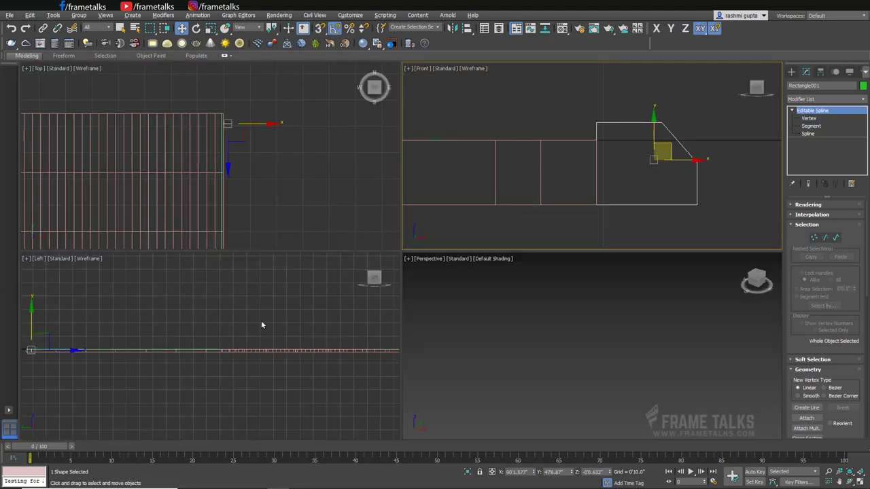
- Add a Sweep modifier to Line002 using Rectangle001 as the custom section
{"action": "left_click", "coordinate": [850, 99]}
{"action": "left_click", "coordinate": [816, 381]}
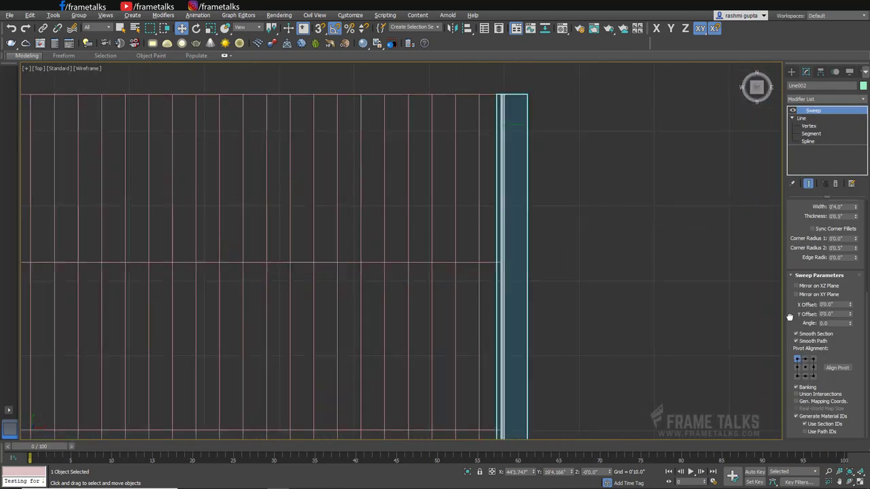
{"action": "scroll", "coordinate": [821, 397], "scroll_direction": "up", "scroll_amount": 3}
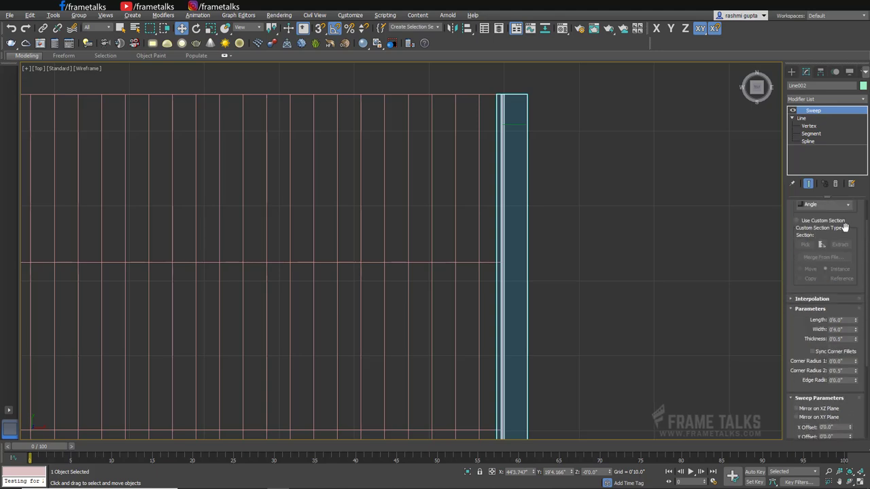
{"action": "left_click", "coordinate": [797, 254]}
{"action": "left_click", "coordinate": [518, 124]}
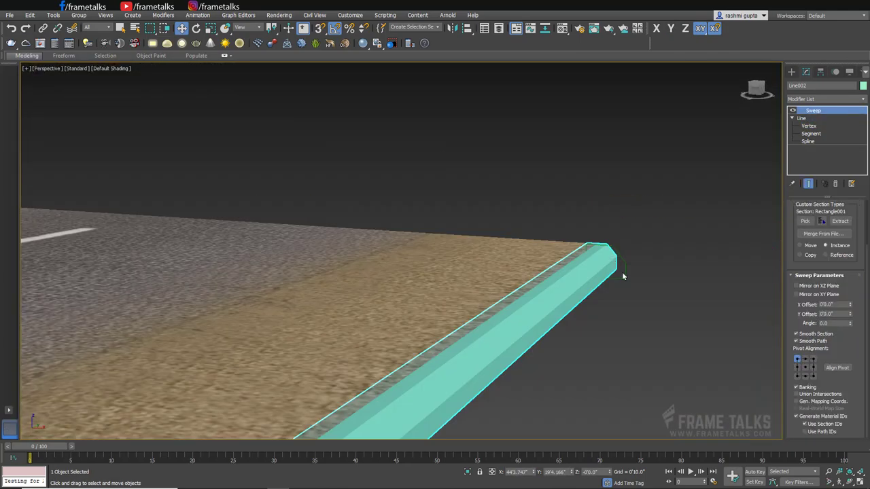
- Move Rectangle001's outer vertices along X and Z to widen and reshape the curb profile
{"action": "left_click", "coordinate": [623, 277]}
{"action": "key", "text": "1"}
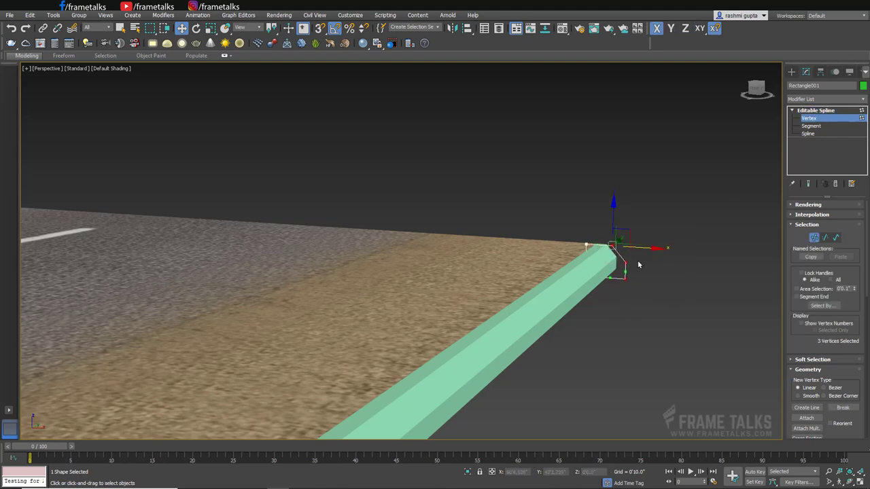
{"action": "left_click_drag", "start_coordinate": [638, 265], "coordinate": [654, 249]}
{"action": "mouse_move", "coordinate": [621, 225]}
{"action": "left_mouse_down"}
{"action": "mouse_move", "coordinate": [586, 256]}
{"action": "mouse_move", "coordinate": [626, 212]}
{"action": "left_mouse_up"}
{"action": "left_click_drag", "start_coordinate": [670, 288], "coordinate": [676, 289]}
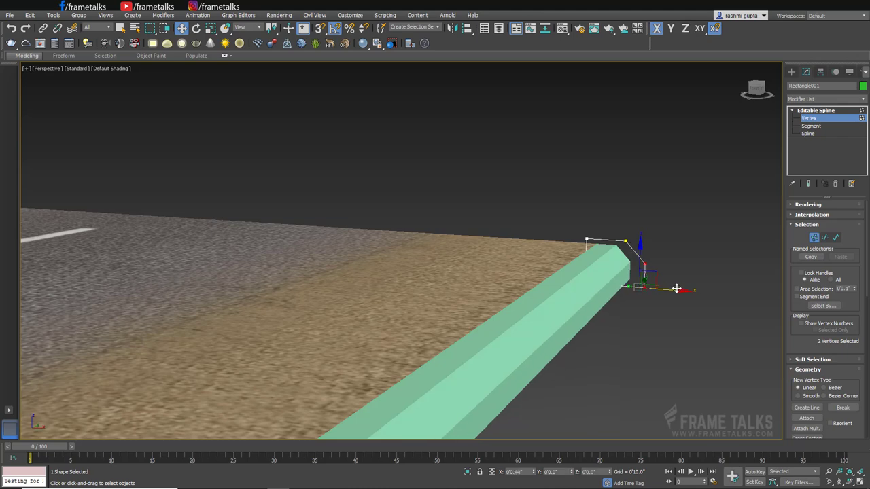
{"action": "left_click", "coordinate": [816, 110]}
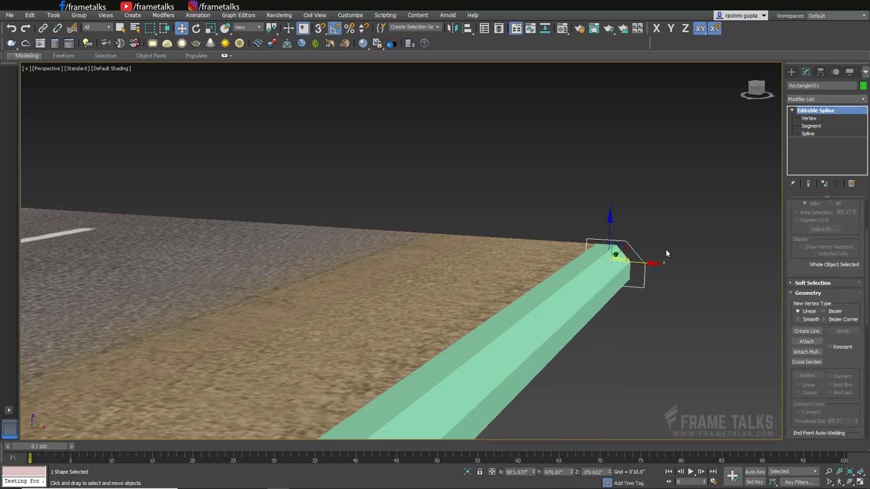
- Select the swept curb and inspect it from the Left, Top, Front and Perspective views
{"action": "left_click", "coordinate": [655, 253]}
{"action": "key", "text": "l"}
{"action": "key", "text": "t"}
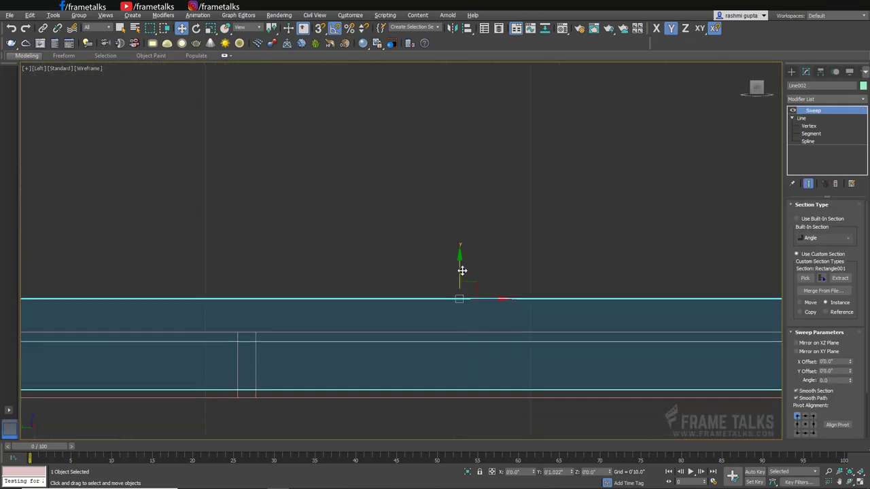
{"action": "key", "text": "p"}
{"action": "key", "text": "f"}
{"action": "key", "text": "p"}
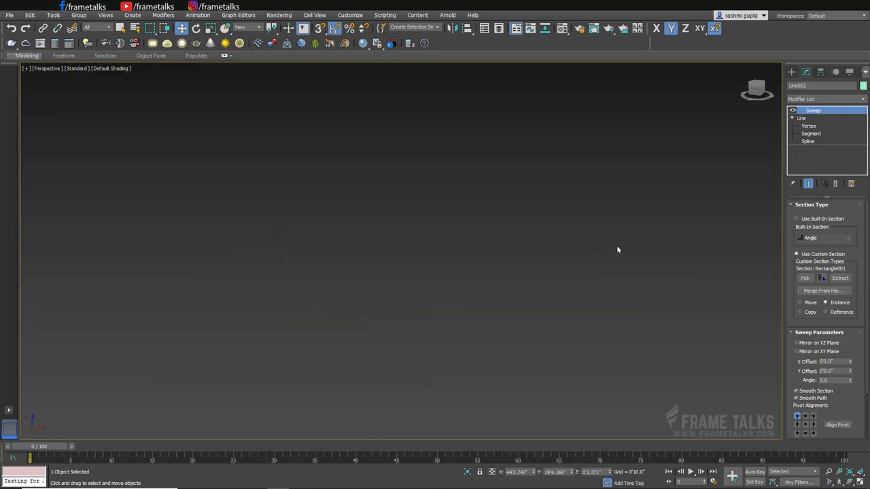
{"action": "key", "text": "f"}
{"action": "key", "text": "p"}
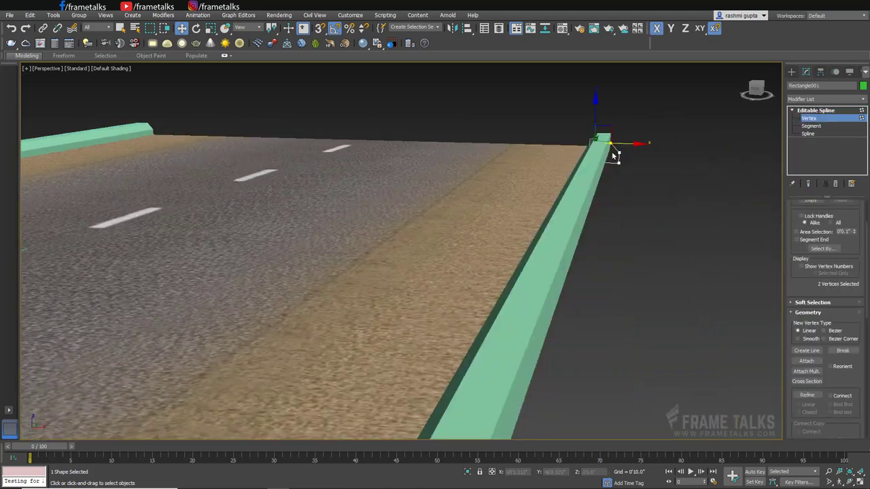
{"action": "mouse_move", "coordinate": [614, 146]}
{"action": "middle_mouse_down"}
{"action": "mouse_move", "coordinate": [529, 236]}
{"action": "mouse_move", "coordinate": [452, 253]}
{"action": "middle_mouse_up"}
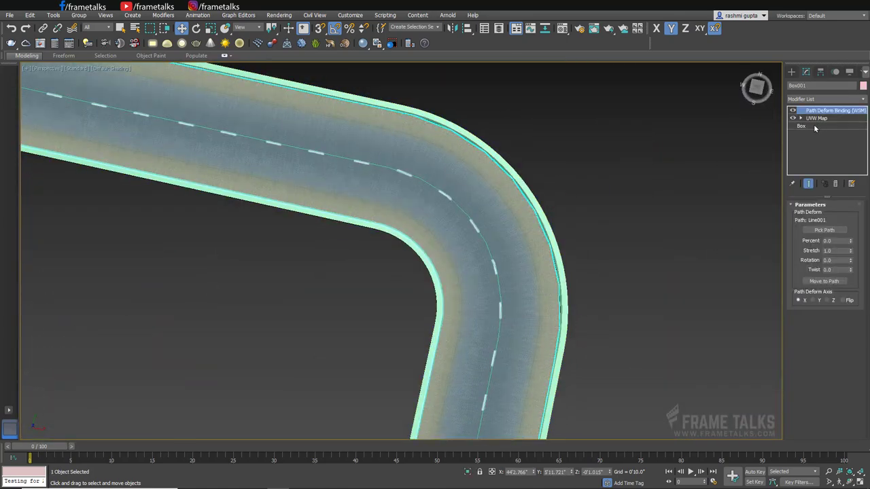
- Load Footpath CONCRETE.jpg as the Diffuse bitmap for the curb material
{"action": "left_click", "coordinate": [815, 127]}
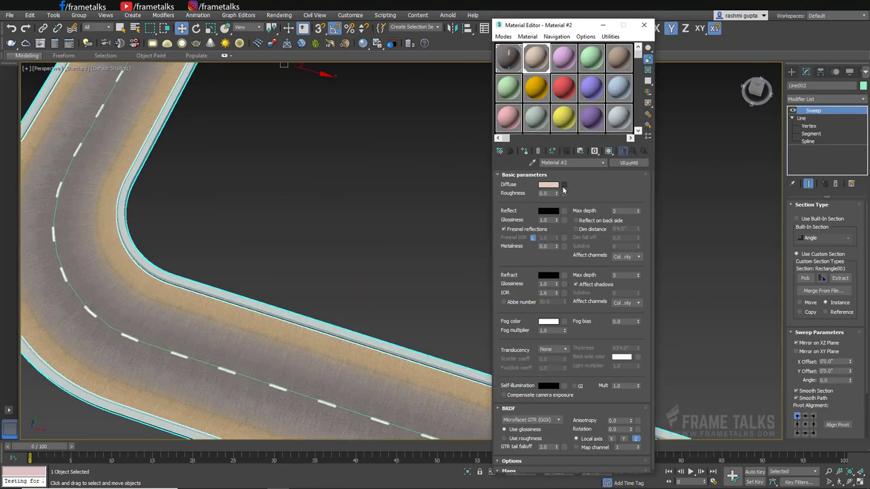
{"action": "left_click", "coordinate": [563, 186]}
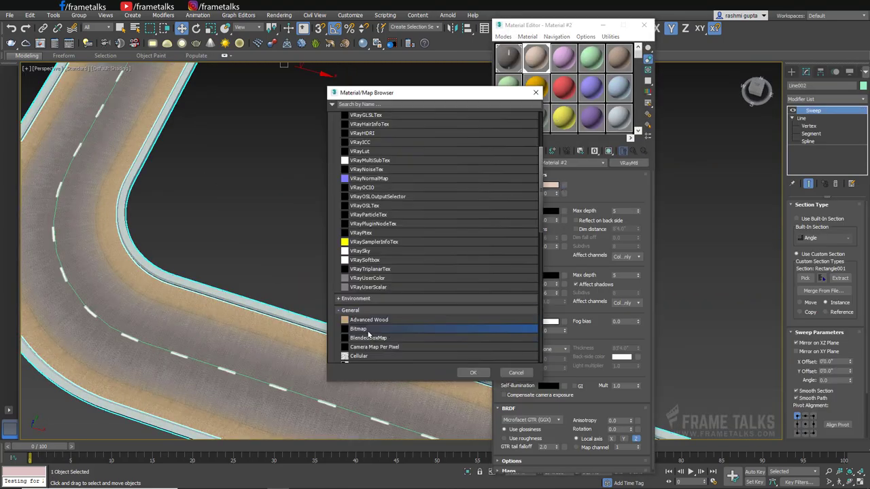
{"action": "double_click", "coordinate": [371, 336]}
{"action": "left_click", "coordinate": [85, 174]}
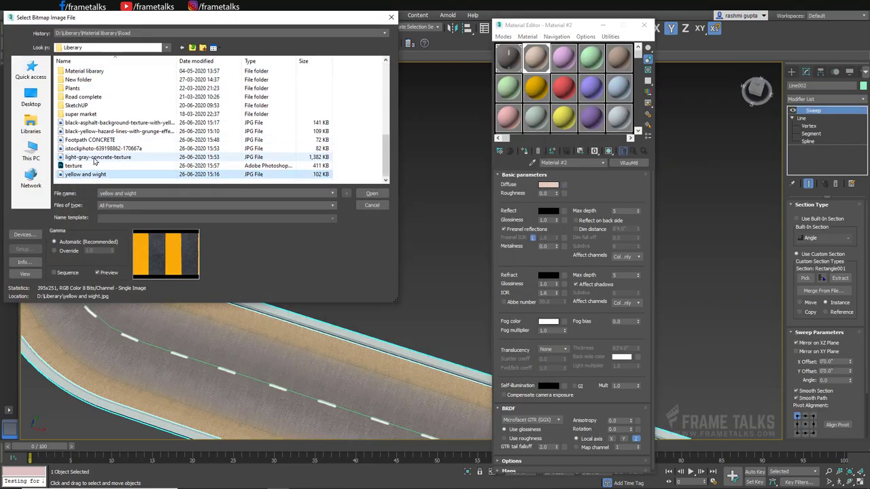
{"action": "left_click", "coordinate": [89, 140]}
{"action": "double_click", "coordinate": [89, 139]}
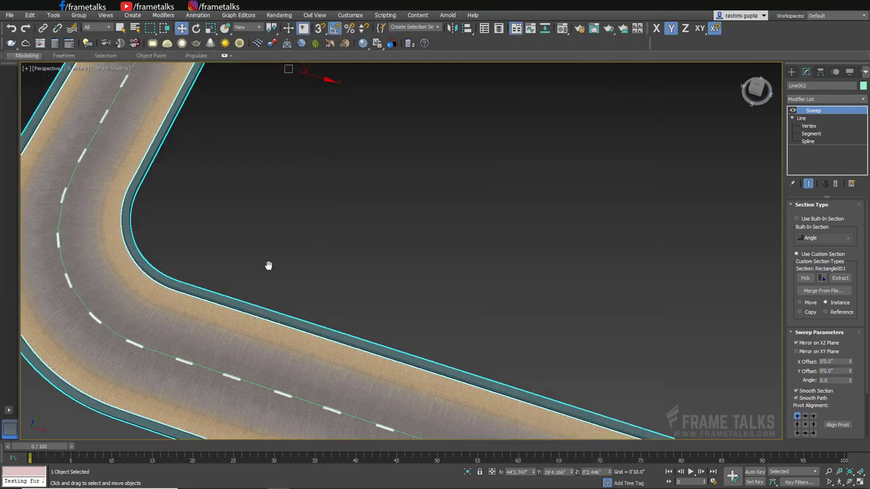
- Enable Gen. Mapping Coords. and Real-World Map Size in the Sweep parameters
{"action": "scroll", "coordinate": [815, 319], "scroll_direction": "down", "scroll_amount": 3}
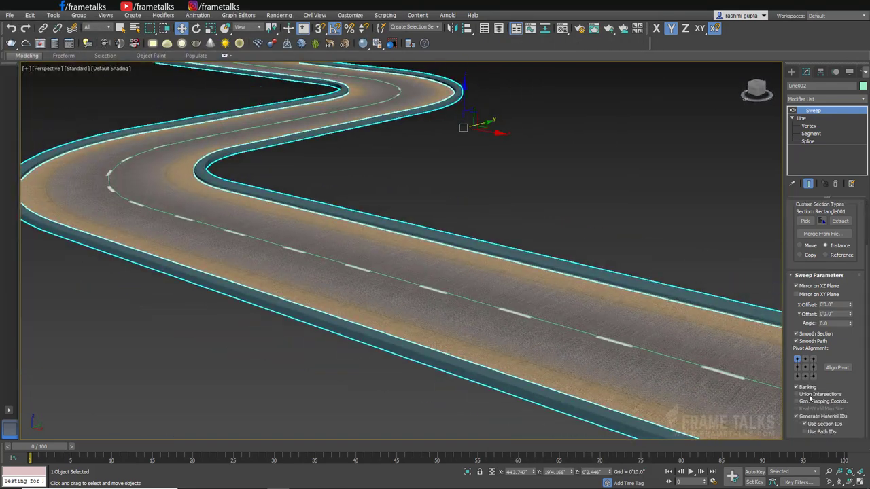
{"action": "left_click", "coordinate": [810, 402]}
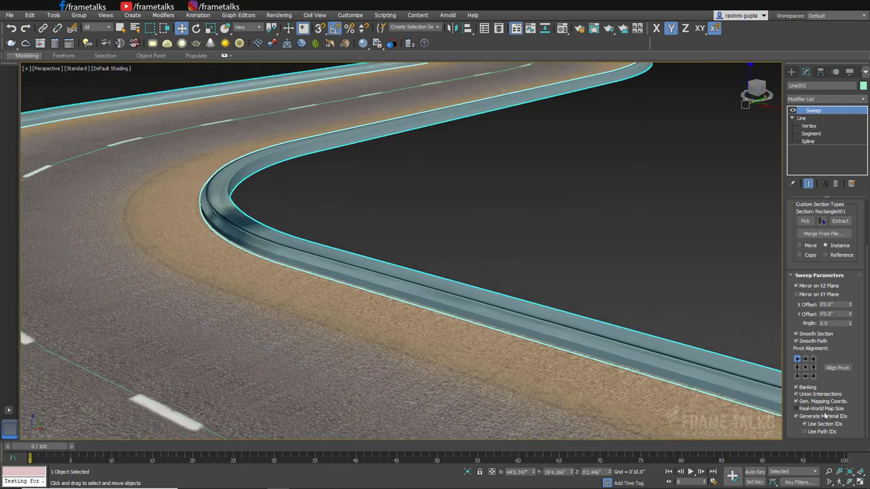
{"action": "left_click", "coordinate": [805, 408]}
- Tile the concrete curb texture at 2.1 U by 50 V and adjust its U offset
{"action": "key", "text": "m"}
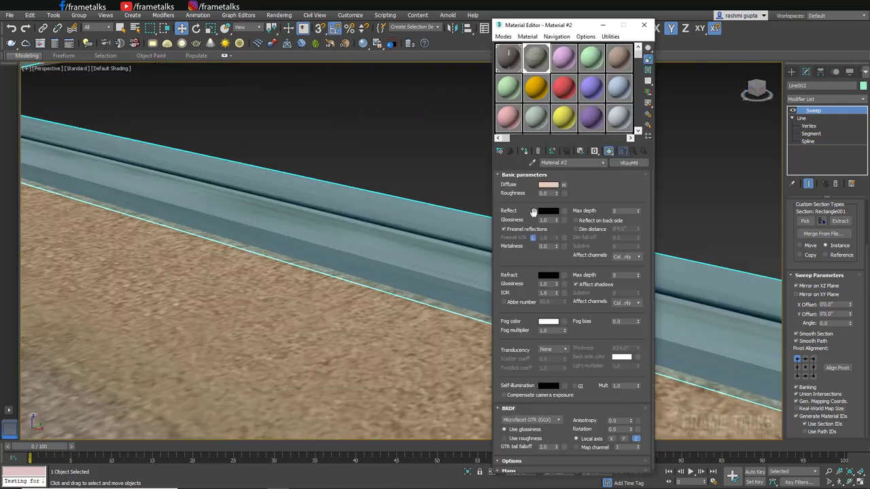
{"action": "scroll", "coordinate": [272, 373], "scroll_direction": "up", "scroll_amount": 5}
{"action": "scroll", "coordinate": [265, 347], "scroll_direction": "up", "scroll_amount": 3}
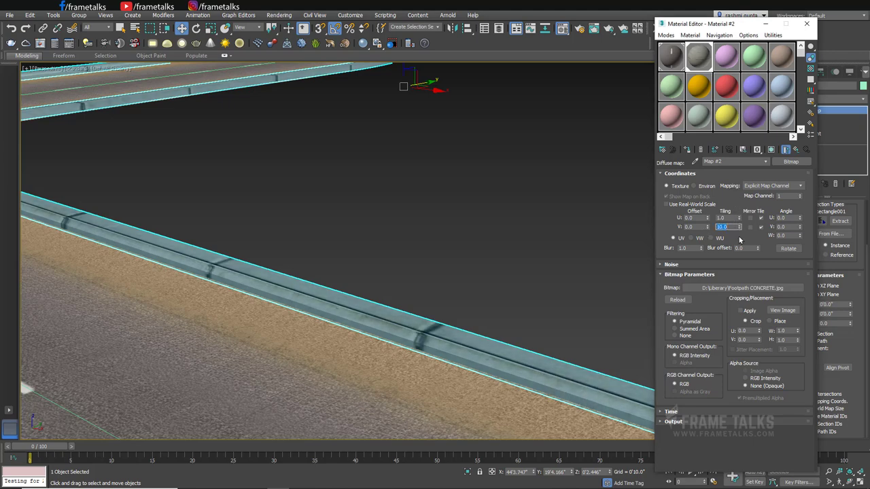
{"action": "key", "text": "Tab"}
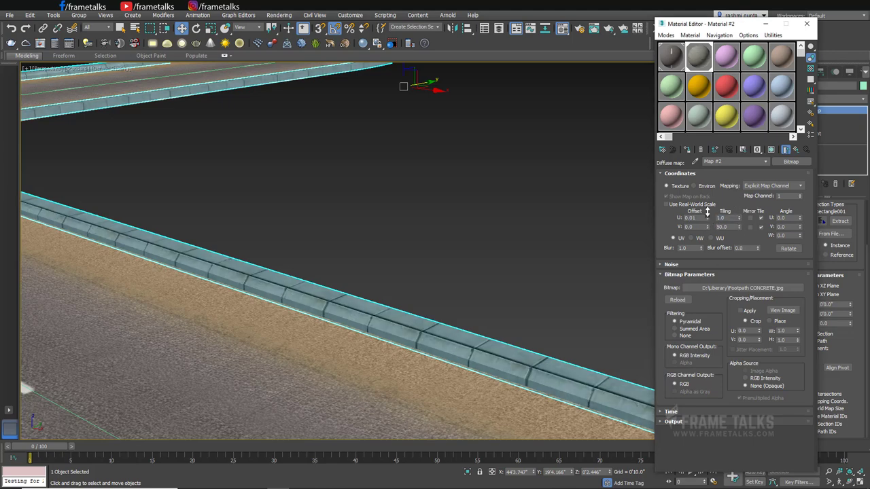
{"action": "left_click_drag", "start_coordinate": [707, 212], "coordinate": [710, 272]}
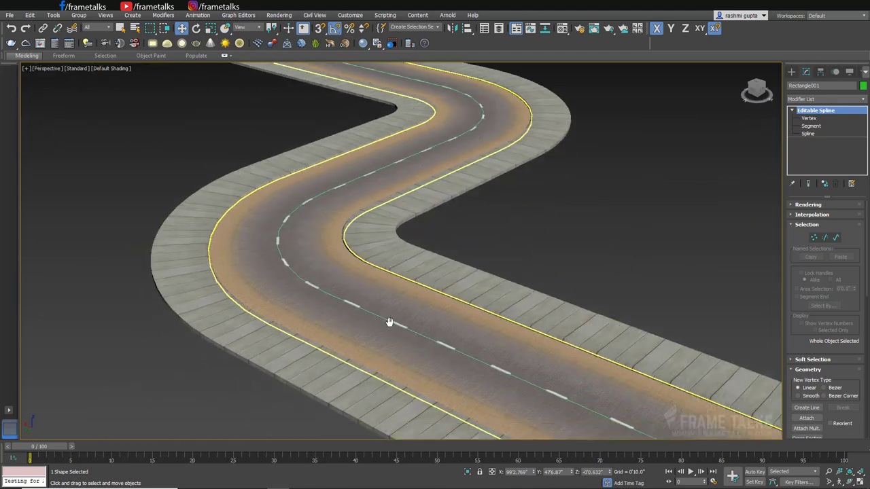
{"action": "key", "text": "m"}
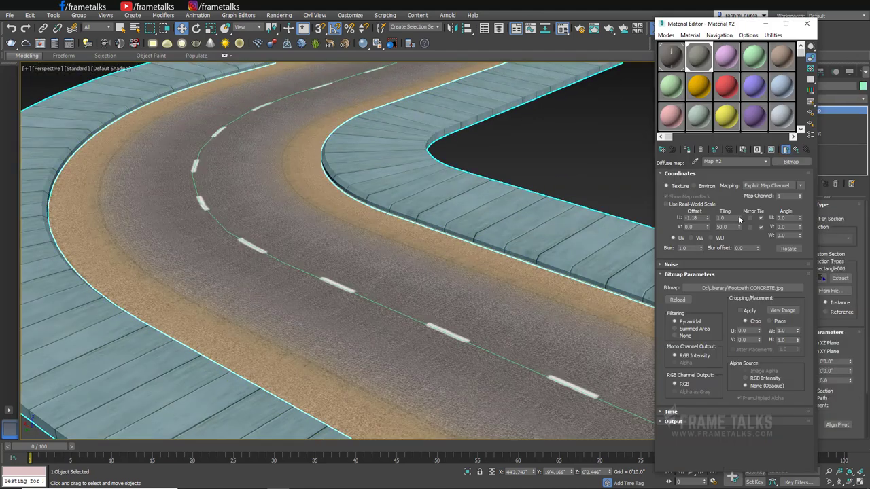
{"action": "mouse_move", "coordinate": [740, 219]}
{"action": "left_mouse_down"}
{"action": "mouse_move", "coordinate": [741, 227]}
{"action": "mouse_move", "coordinate": [714, 206]}
{"action": "left_mouse_up"}
{"action": "right_click", "coordinate": [708, 219]}
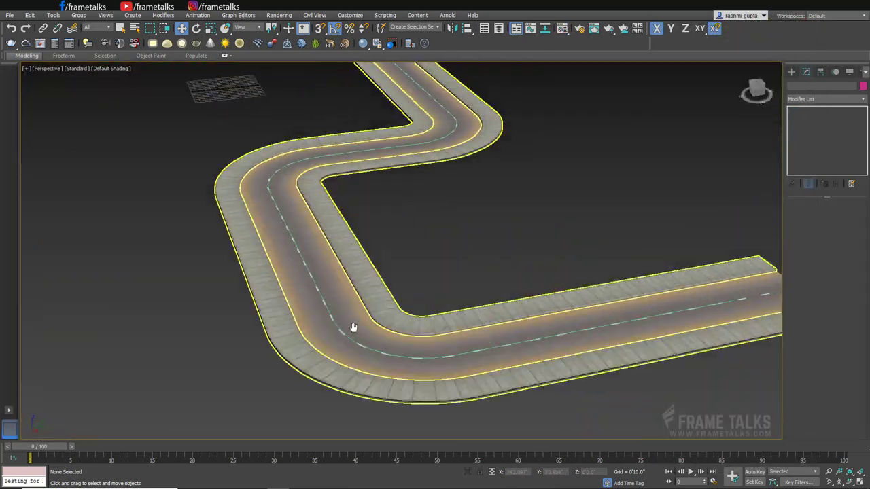
- On the curb sweep's yellow and wight.jpg map, enable Real-World Map Size and set U Tiling to 0.1
{"action": "left_click", "coordinate": [617, 278]}
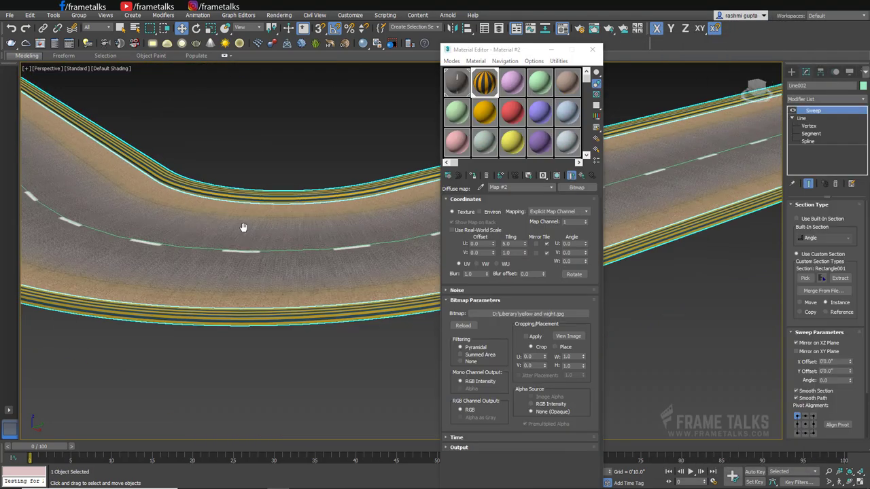
{"action": "left_click_drag", "start_coordinate": [524, 243], "coordinate": [525, 196]}
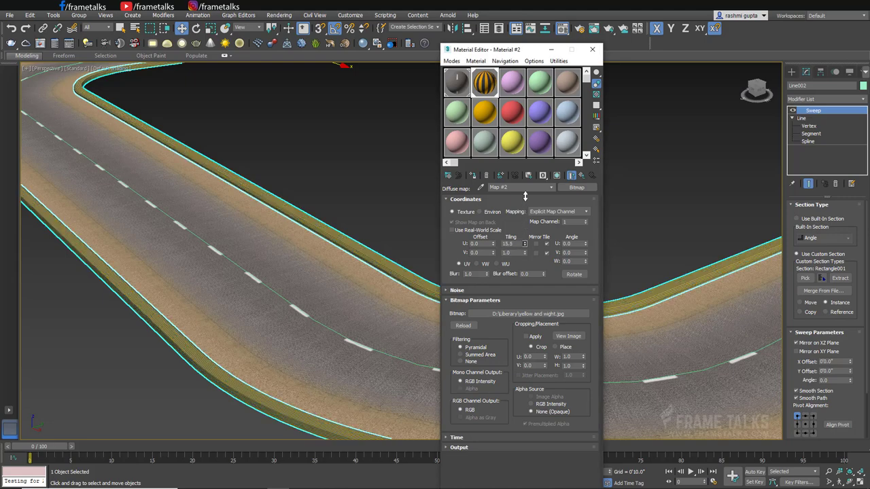
{"action": "right_click", "coordinate": [524, 243]}
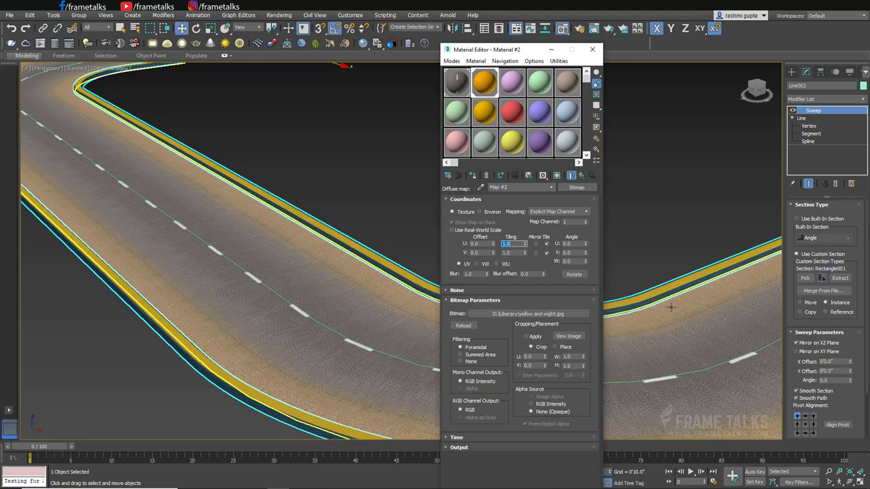
{"action": "scroll", "coordinate": [809, 380], "scroll_direction": "down", "scroll_amount": 1}
{"action": "scroll", "coordinate": [811, 401], "scroll_direction": "down", "scroll_amount": 1}
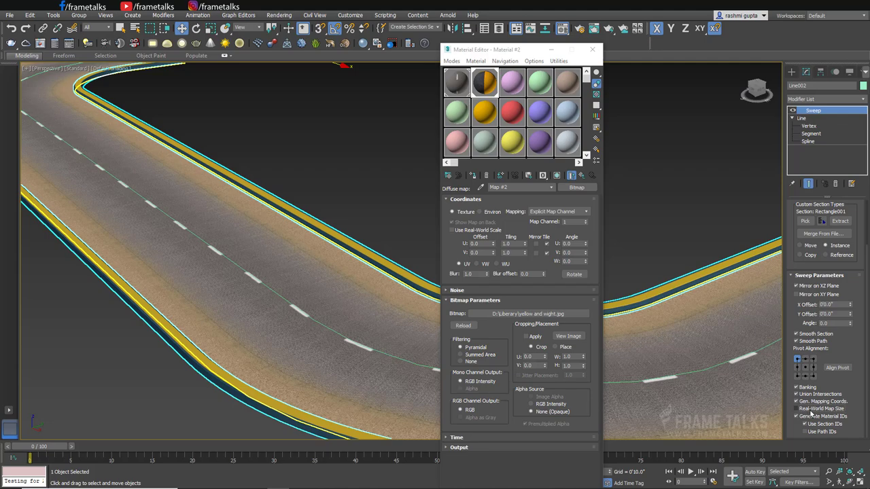
{"action": "left_click", "coordinate": [811, 410]}
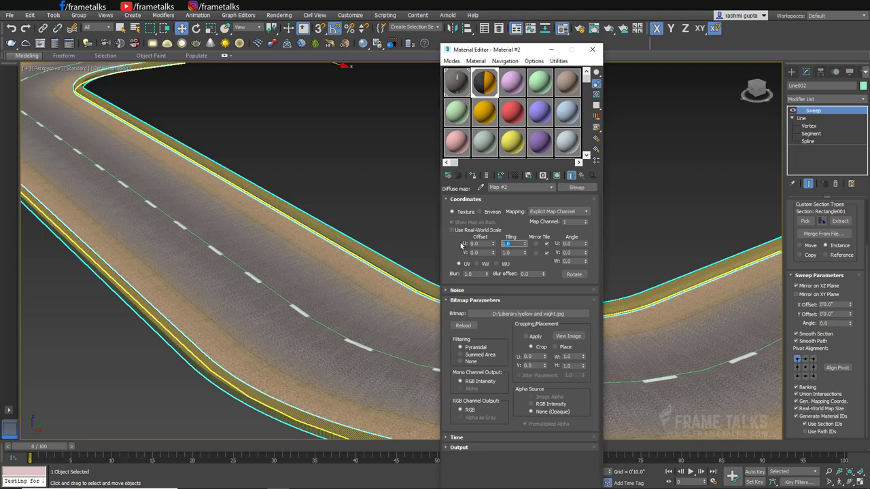
{"action": "type", "text": "0.1"}
{"action": "key", "text": "Return"}
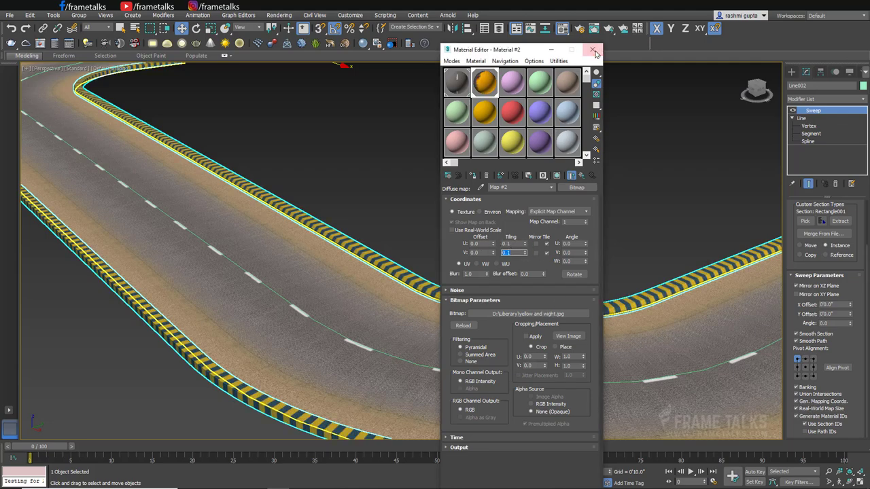
{"action": "left_click", "coordinate": [595, 52]}
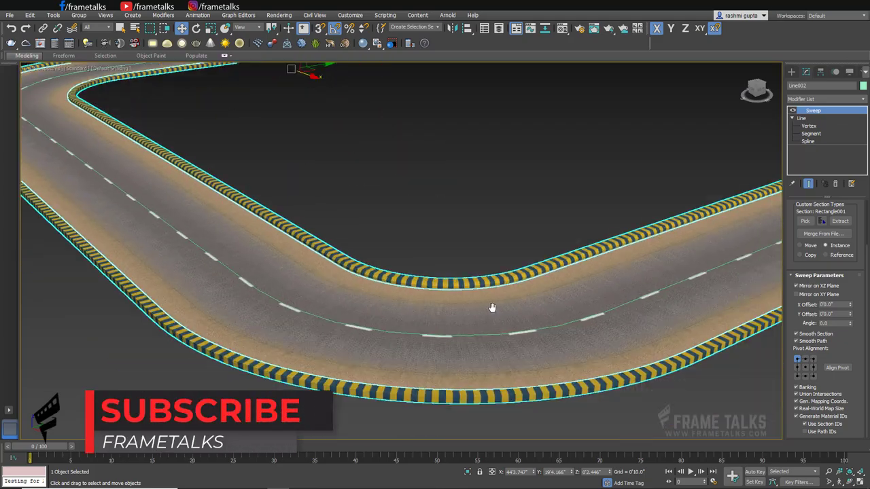
- Orbit and zoom in to inspect the striped curb up close
{"action": "middle_click_drag", "start_coordinate": [492, 308], "coordinate": [492, 255]}
{"action": "scroll", "coordinate": [506, 337], "scroll_direction": "up", "scroll_amount": 3}
{"action": "scroll", "coordinate": [506, 337], "scroll_direction": "up", "scroll_amount": 3}
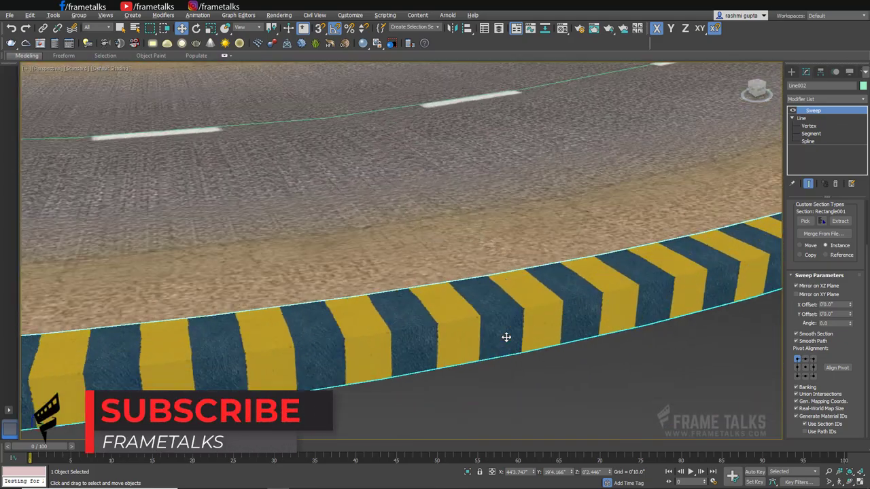
{"action": "middle_click_drag", "start_coordinate": [505, 337], "coordinate": [486, 408], "text": "alt"}
{"action": "scroll", "coordinate": [486, 408], "scroll_direction": "down", "scroll_amount": 5}
{"action": "scroll", "coordinate": [181, 175], "scroll_direction": "up", "scroll_amount": 5}
{"action": "middle_click_drag", "start_coordinate": [181, 174], "coordinate": [239, 198], "text": "alt"}
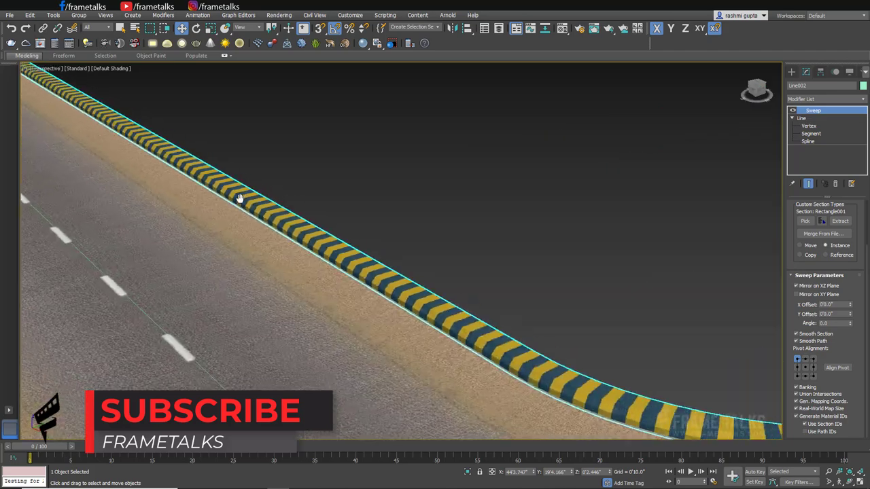
- Try U Tiling values 0.05, 0.01, 0.02 and 0.03, settling on 0.04 for the stripes
{"action": "key", "text": "m"}
{"action": "left_click_drag", "start_coordinate": [524, 244], "coordinate": [528, 247]}
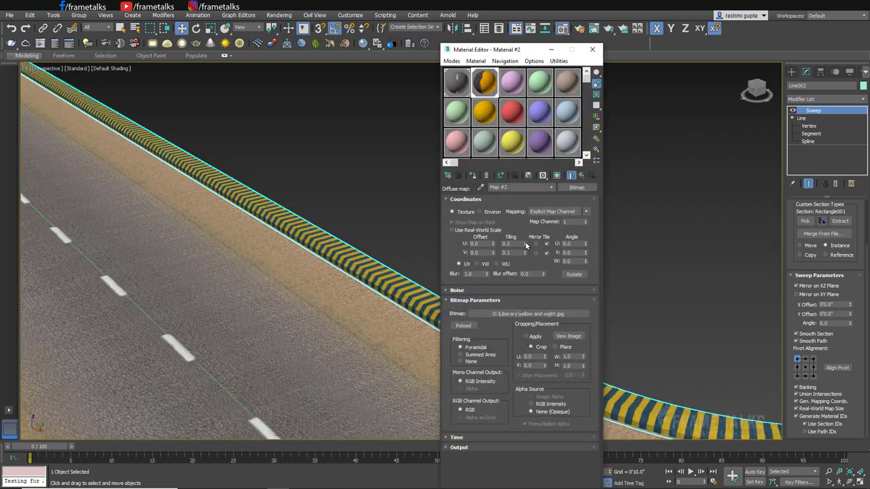
{"action": "type", "text": "0.05"}
{"action": "key", "text": "Return"}
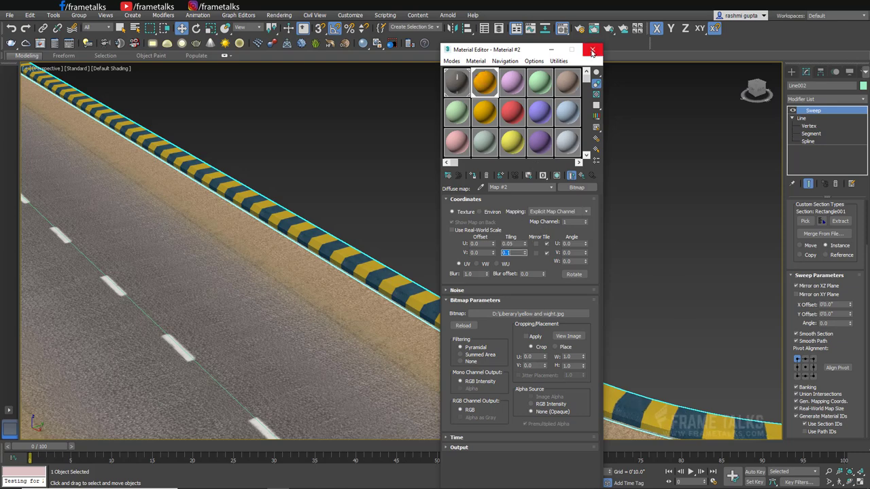
{"action": "key", "text": "Return"}
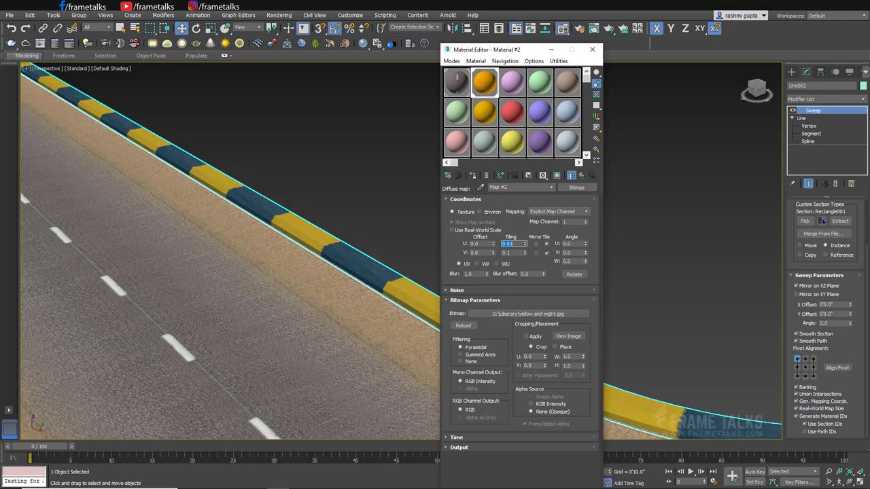
{"action": "type", "text": "2"}
{"action": "key", "text": "Return"}
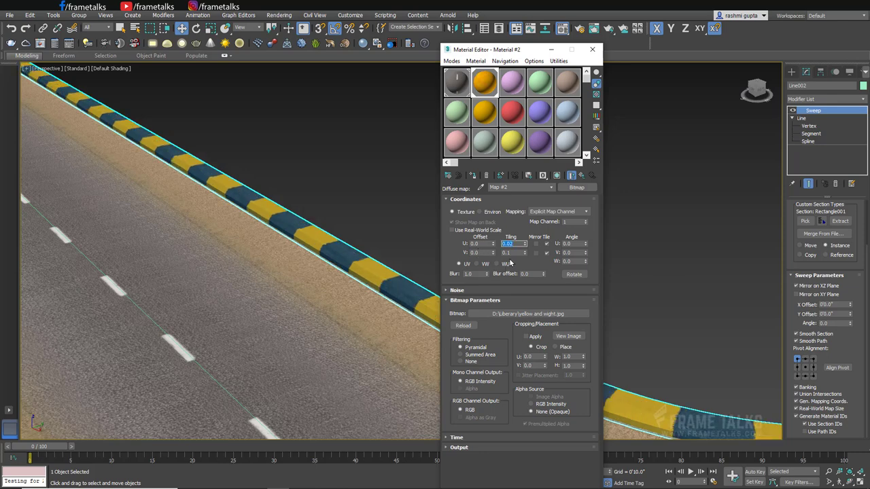
{"action": "type", "text": "3"}
{"action": "key", "text": "Return"}
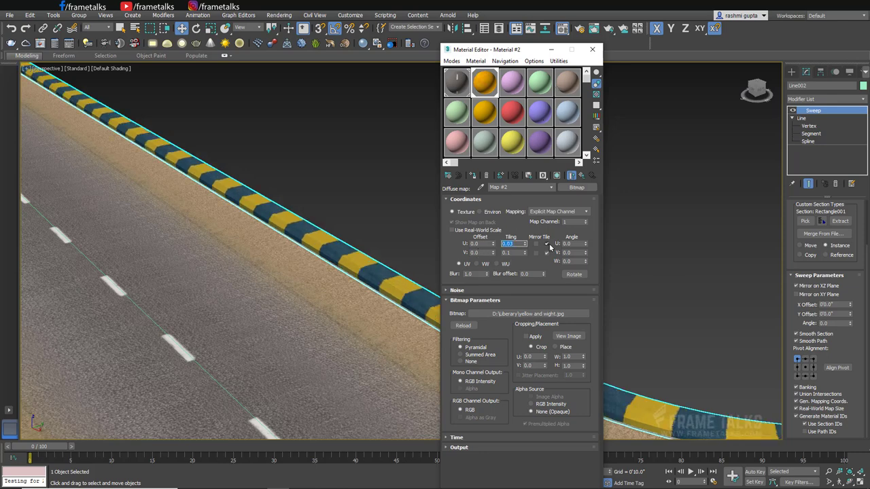
{"action": "type", "text": "0.02"}
{"action": "key", "text": "Return"}
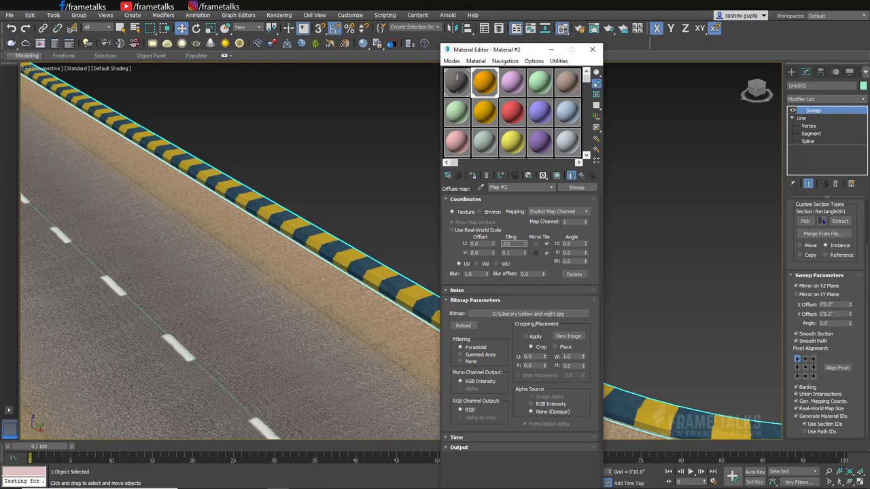
{"action": "left_click", "coordinate": [592, 49]}
{"action": "mouse_move", "coordinate": [623, 238]}
{"action": "middle_mouse_down", "text": "alt"}
{"action": "mouse_move", "coordinate": [483, 249]}
{"action": "mouse_move", "coordinate": [646, 277]}
{"action": "mouse_move", "coordinate": [307, 202]}
{"action": "mouse_move", "coordinate": [332, 255]}
{"action": "middle_mouse_up", "text": "alt"}
{"action": "scroll", "coordinate": [307, 202], "scroll_direction": "down", "scroll_amount": 3}
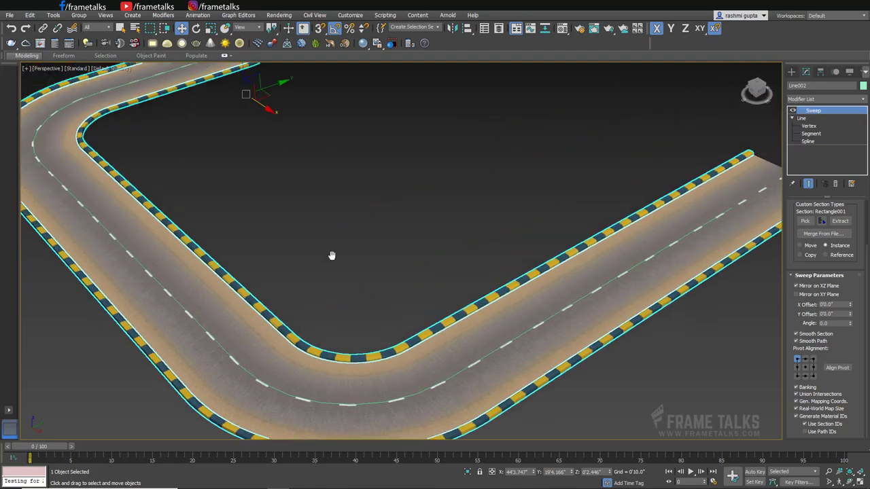
{"action": "scroll", "coordinate": [332, 256], "scroll_direction": "down", "scroll_amount": 5}
- Clone the road's centre spline as Line003, placed just below the road surface
{"action": "left_click", "coordinate": [359, 295]}
{"action": "mouse_move", "coordinate": [360, 295]}
{"action": "middle_mouse_down", "text": "alt"}
{"action": "mouse_move", "coordinate": [357, 276]}
{"action": "mouse_move", "coordinate": [449, 276]}
{"action": "mouse_move", "coordinate": [450, 243]}
{"action": "mouse_move", "coordinate": [408, 297]}
{"action": "middle_mouse_up", "text": "alt"}
{"action": "scroll", "coordinate": [357, 276], "scroll_direction": "up", "scroll_amount": 5}
{"action": "scroll", "coordinate": [406, 236], "scroll_direction": "up", "scroll_amount": 4}
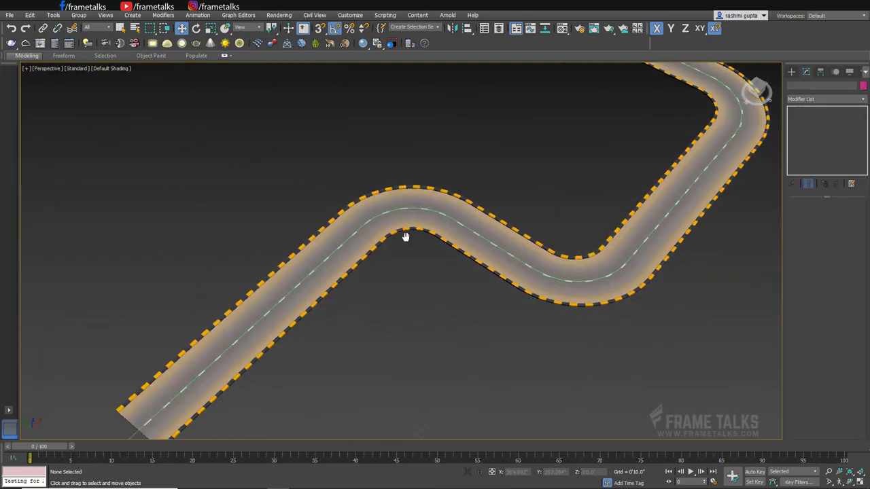
{"action": "middle_click_drag", "start_coordinate": [406, 236], "coordinate": [397, 262]}
{"action": "left_click", "coordinate": [391, 190]}
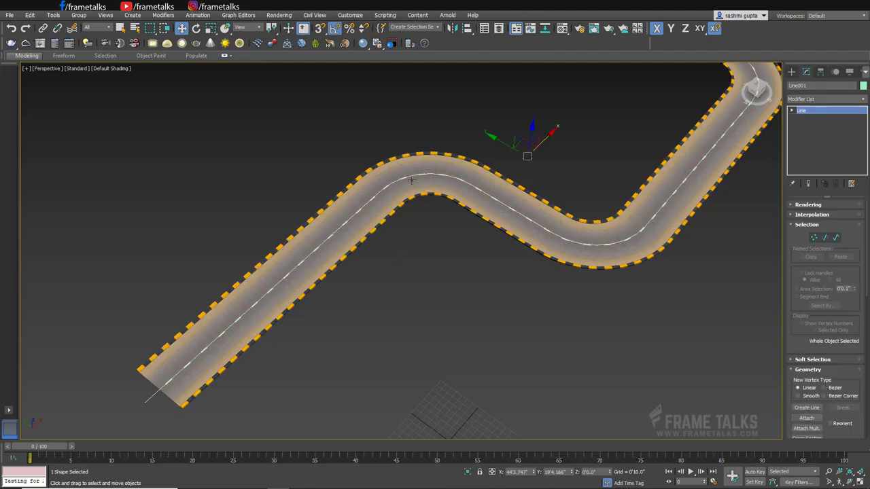
{"action": "mouse_move", "coordinate": [500, 143]}
{"action": "left_mouse_down"}
{"action": "mouse_move", "coordinate": [550, 171]}
{"action": "mouse_move", "coordinate": [475, 134]}
{"action": "left_mouse_up"}
{"action": "scroll", "coordinate": [408, 213], "scroll_direction": "down", "scroll_amount": 5}
{"action": "middle_click_drag", "start_coordinate": [408, 214], "coordinate": [418, 208], "text": "alt"}
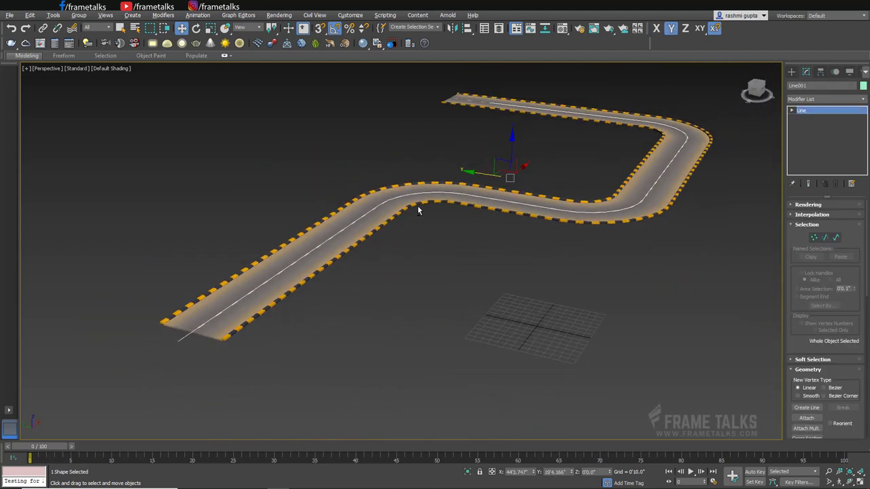
{"action": "left_click_drag", "start_coordinate": [476, 134], "coordinate": [509, 161], "text": "shift"}
{"action": "key", "text": "Return"}
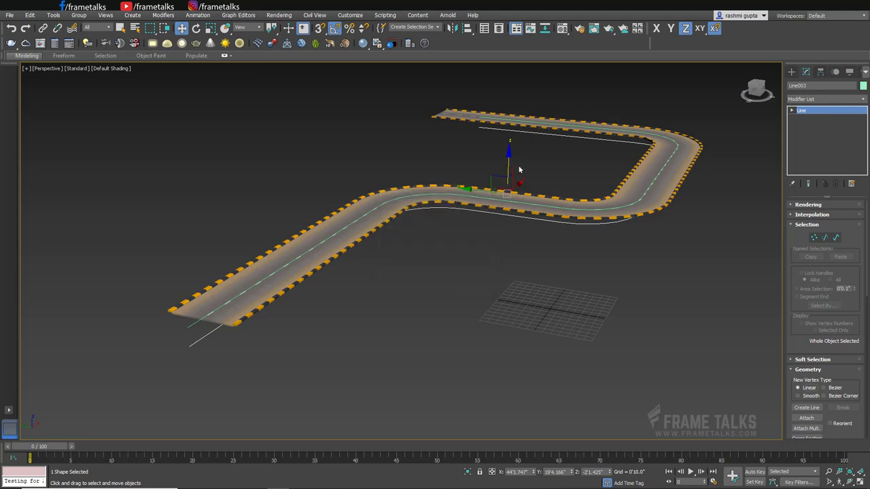
- Check the Line003 copy in the Left, Perspective and Top views
{"action": "key", "text": "alt+w"}
{"action": "key", "text": "alt+w"}
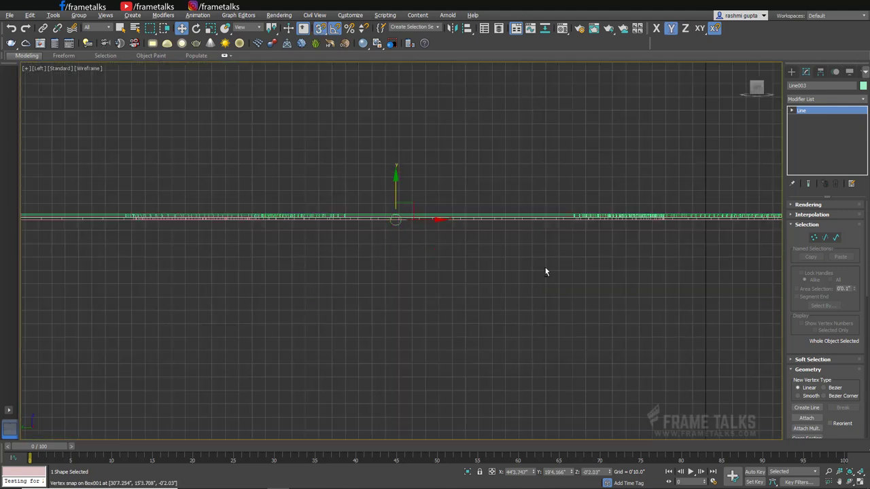
{"action": "key", "text": "p"}
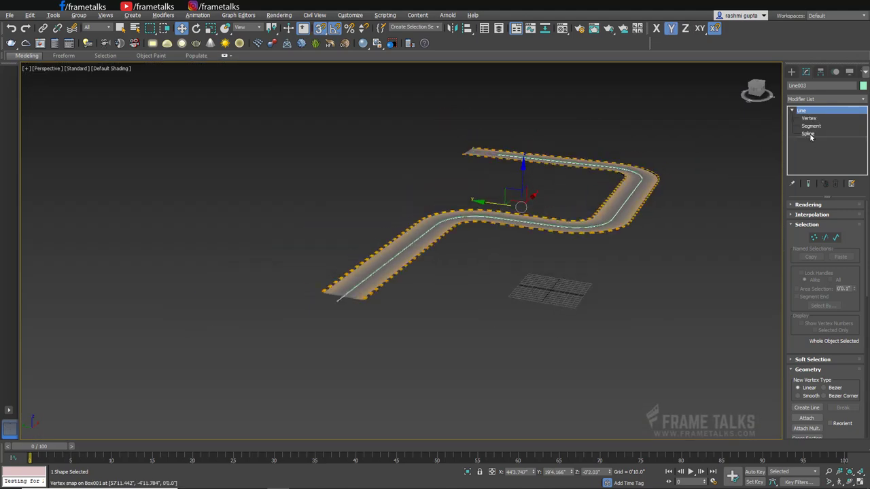
{"action": "key", "text": "t"}
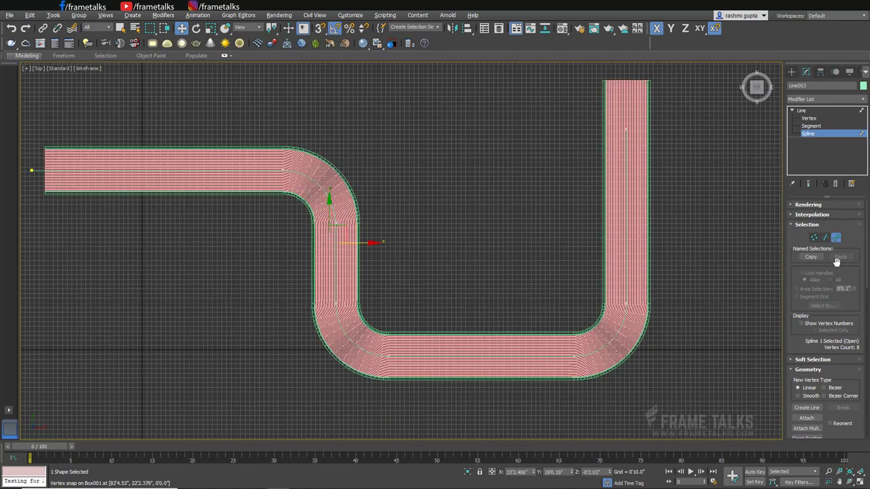
- Clone the swept road object in the enlarged side view
{"action": "scroll", "coordinate": [837, 262], "scroll_direction": "down", "scroll_amount": 5}
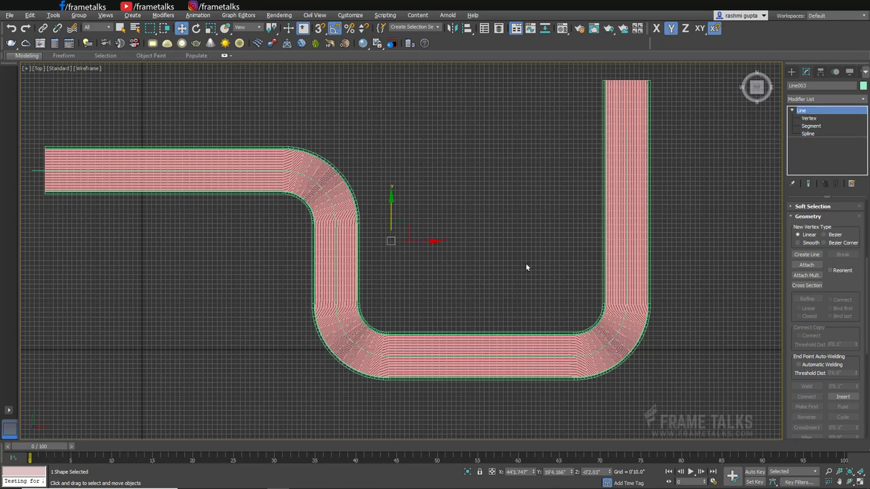
{"action": "left_click", "coordinate": [450, 270]}
{"action": "left_click", "coordinate": [343, 314]}
{"action": "key", "text": "alt+w"}
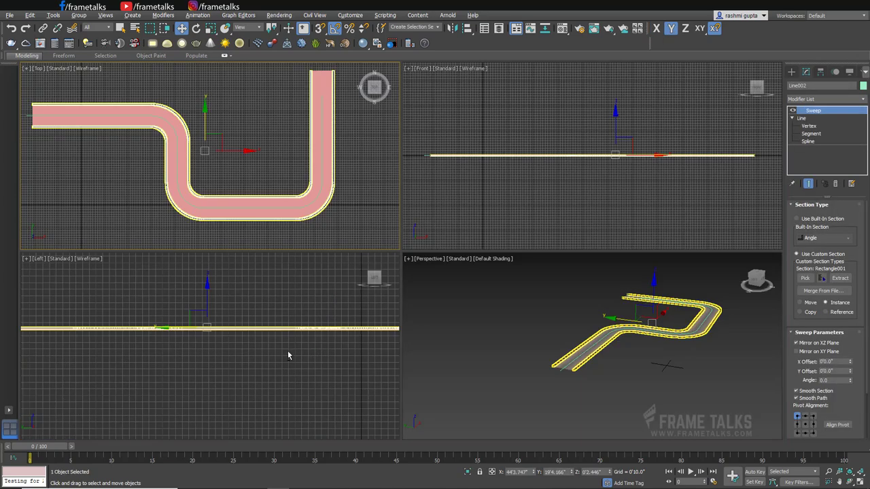
{"action": "key", "text": "alt+w"}
{"action": "left_click_drag", "start_coordinate": [403, 233], "coordinate": [385, 250], "text": "shift"}
{"action": "left_click", "coordinate": [437, 286]}
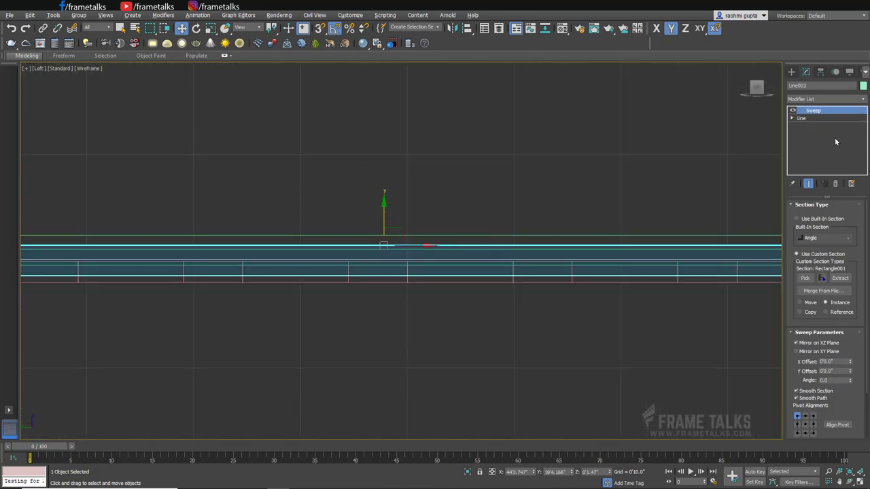
- Remove the Sweep from the copied path and frame the whole road in a full-size Top view
{"action": "key", "text": "alt+w"}
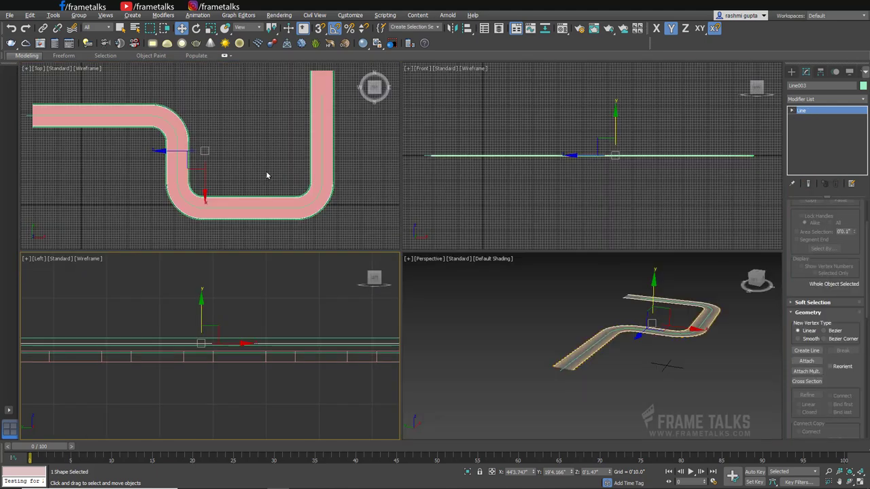
{"action": "key", "text": "alt+w"}
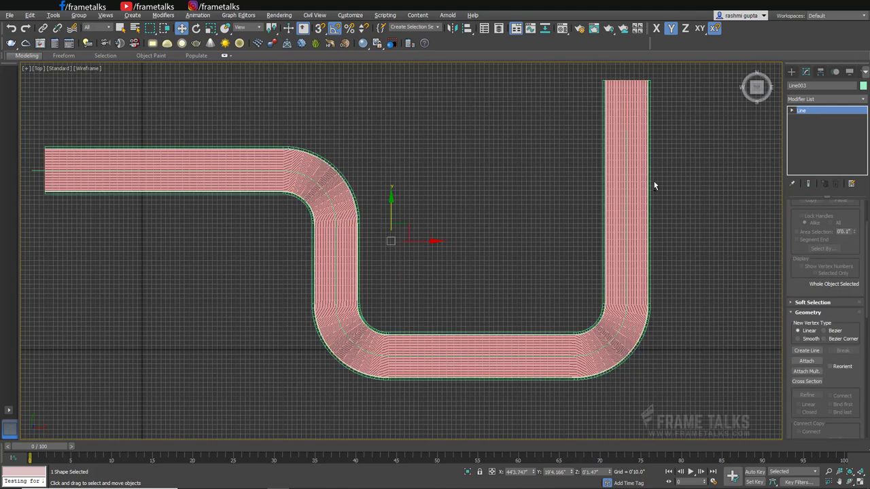
{"action": "key", "text": "alt+w"}
{"action": "key", "text": "alt+w"}
{"action": "scroll", "coordinate": [326, 190], "scroll_direction": "up", "scroll_amount": 5}
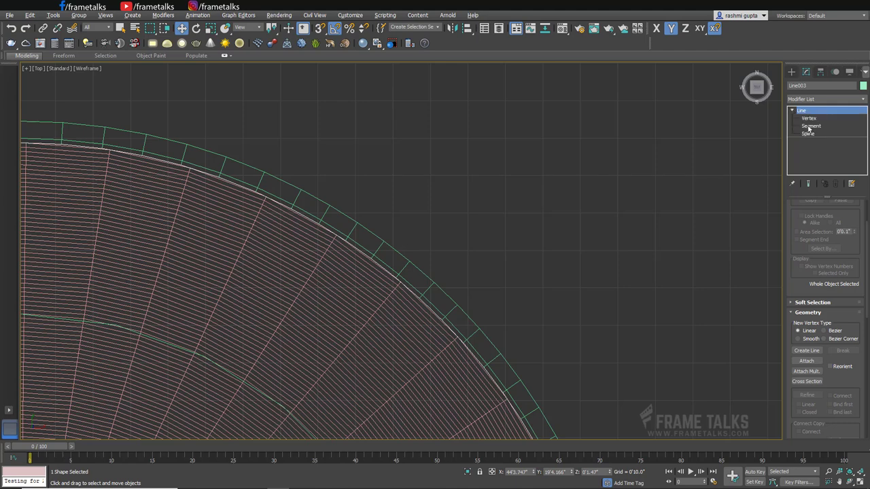
{"action": "key", "text": "z"}
{"action": "scroll", "coordinate": [304, 202], "scroll_direction": "up", "scroll_amount": 8}
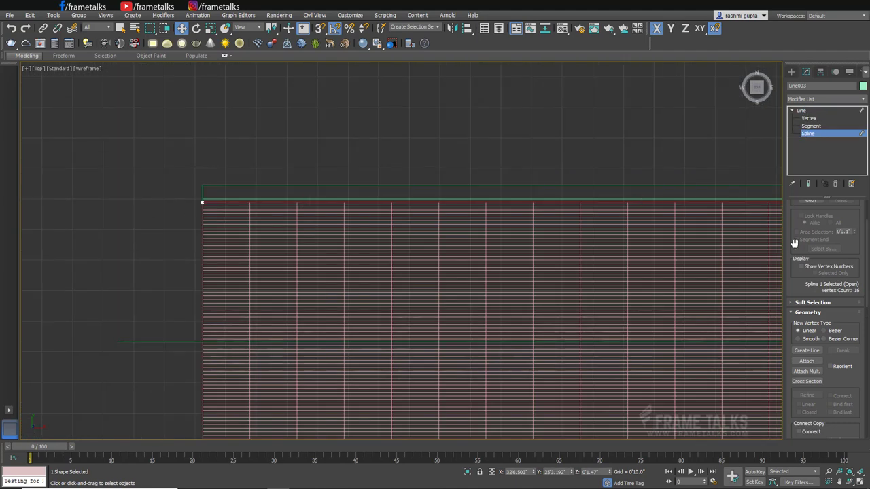
{"action": "scroll", "coordinate": [855, 388], "scroll_direction": "down", "scroll_amount": 4}
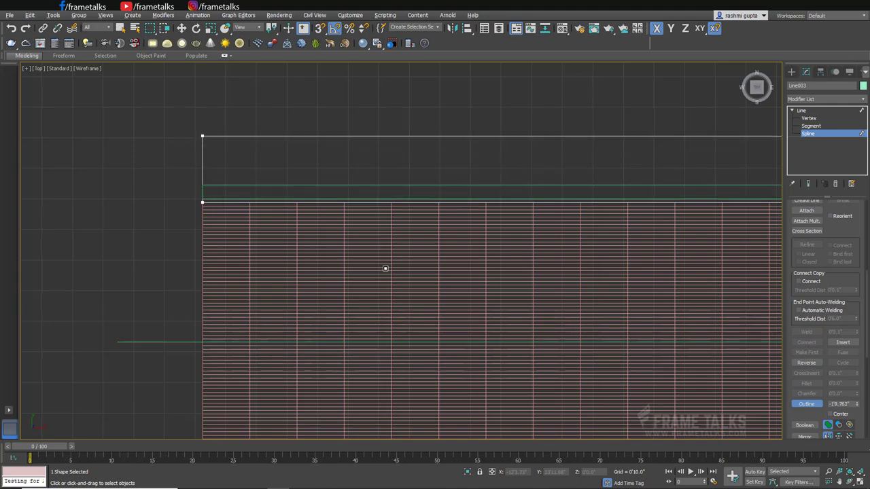
{"action": "scroll", "coordinate": [386, 268], "scroll_direction": "down", "scroll_amount": 4}
{"action": "scroll", "coordinate": [342, 131], "scroll_direction": "down", "scroll_amount": 3}
{"action": "scroll", "coordinate": [632, 179], "scroll_direction": "up", "scroll_amount": 4}
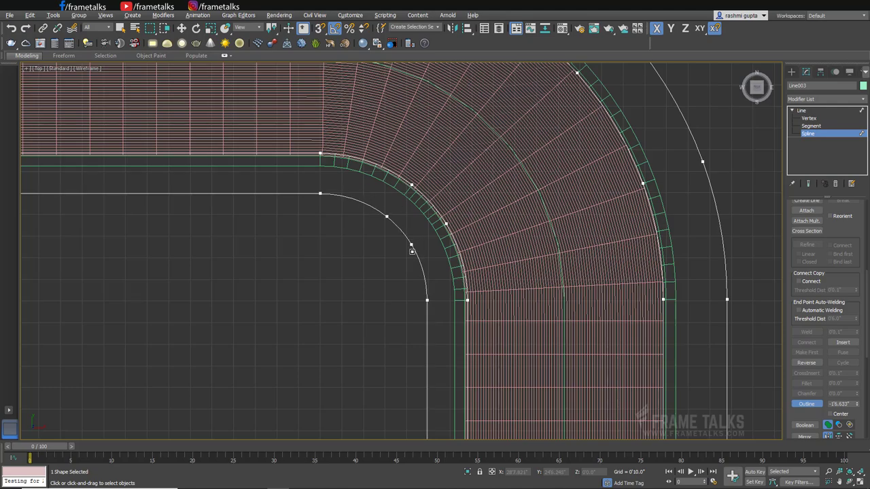
{"action": "scroll", "coordinate": [412, 252], "scroll_direction": "down", "scroll_amount": 8}
- Add an Extrude modifier to Line003 with a thin Amount of 0'0.7"
{"action": "key", "text": "p"}
{"action": "left_click", "coordinate": [819, 98]}
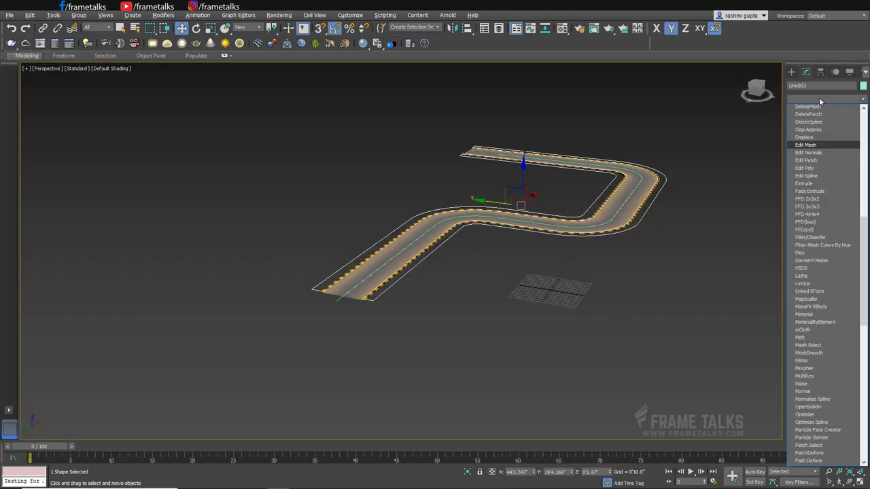
{"action": "type", "text": "ex"}
{"action": "key", "text": "Return"}
{"action": "scroll", "coordinate": [610, 262], "scroll_direction": "up", "scroll_amount": 4}
{"action": "scroll", "coordinate": [610, 261], "scroll_direction": "up", "scroll_amount": 3}
{"action": "scroll", "coordinate": [208, 208], "scroll_direction": "down", "scroll_amount": 4}
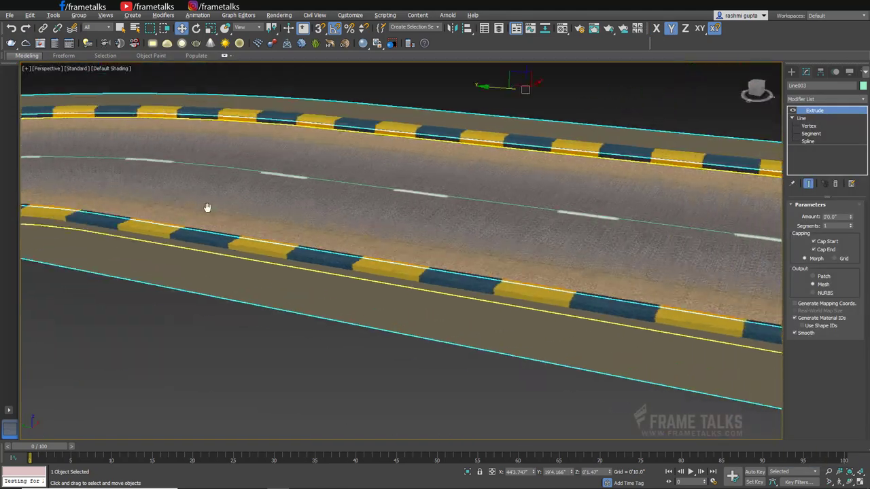
{"action": "scroll", "coordinate": [238, 258], "scroll_direction": "up", "scroll_amount": 2}
{"action": "scroll", "coordinate": [239, 258], "scroll_direction": "up", "scroll_amount": 2}
{"action": "mouse_move", "coordinate": [854, 217]}
{"action": "left_mouse_down"}
{"action": "mouse_move", "coordinate": [490, 302]}
{"action": "mouse_move", "coordinate": [472, 274]}
{"action": "mouse_move", "coordinate": [844, 218]}
{"action": "left_mouse_up"}
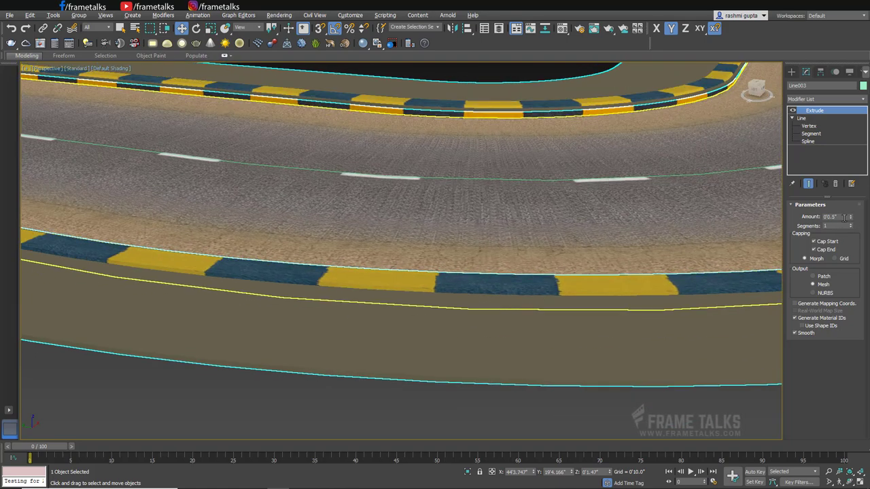
{"action": "type", "text": "2"}
{"action": "key", "text": "Return"}
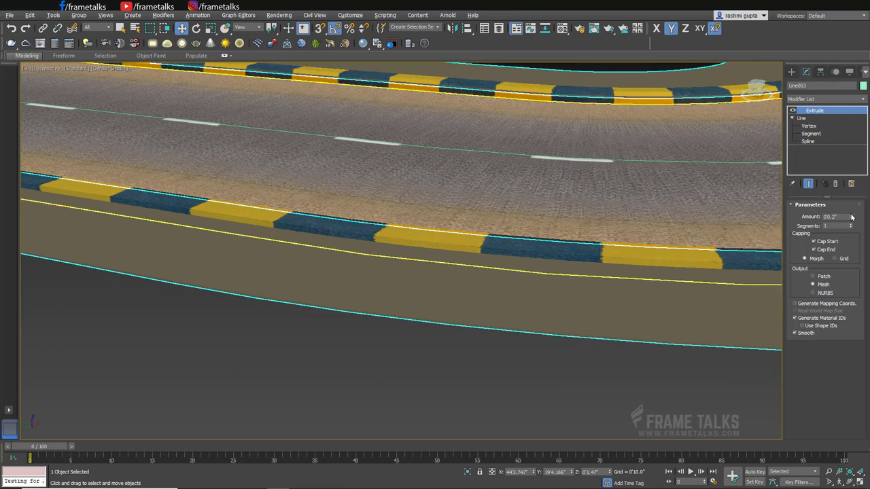
- Check the ground slab's thickness in the Left view, then return to Perspective
{"action": "key", "text": "alt+w"}
{"action": "right_click", "coordinate": [175, 305]}
{"action": "key", "text": "alt+w"}
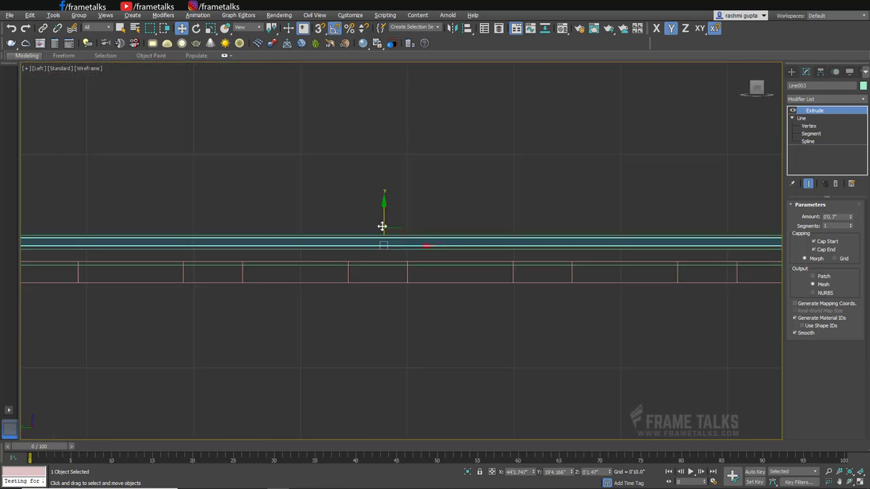
{"action": "key", "text": "alt+w"}
{"action": "right_click", "coordinate": [574, 307]}
{"action": "key", "text": "alt+w"}
{"action": "scroll", "coordinate": [408, 326], "scroll_direction": "down", "scroll_amount": 5}
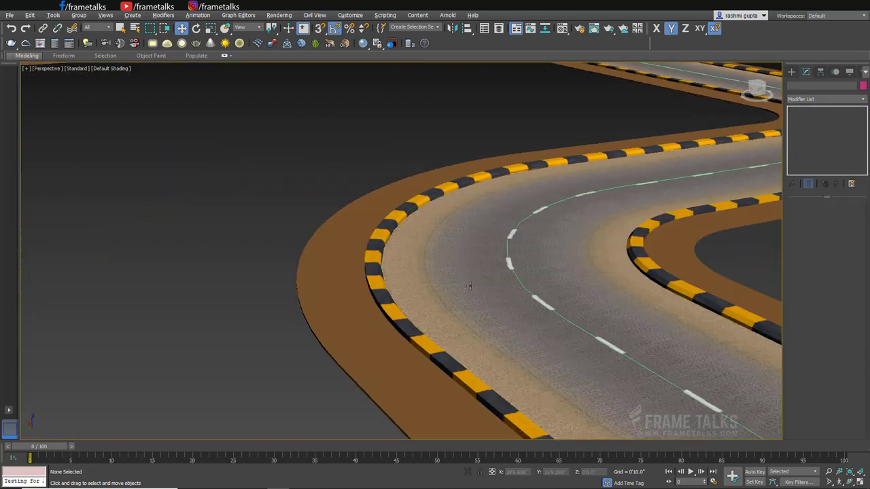
{"action": "scroll", "coordinate": [544, 281], "scroll_direction": "down", "scroll_amount": 4}
{"action": "scroll", "coordinate": [467, 271], "scroll_direction": "down", "scroll_amount": 4}
- Assign an unused material slot, Material #3, to the ground strips
{"action": "key", "text": "m"}
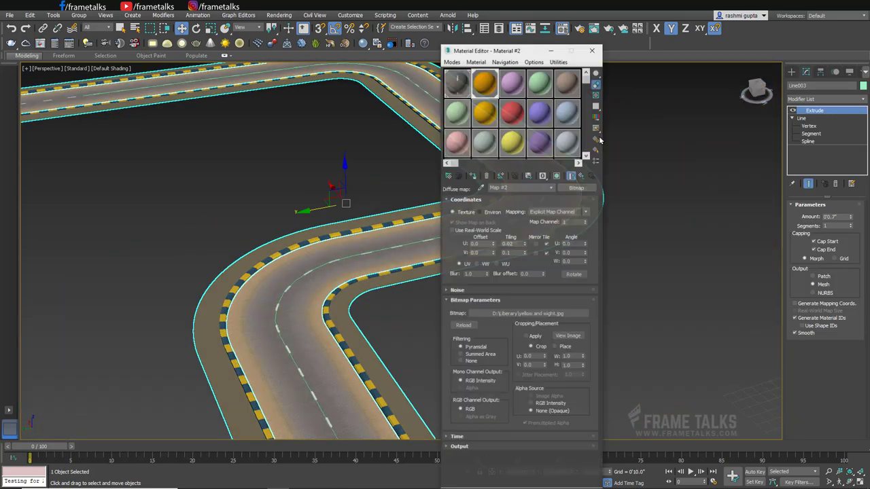
{"action": "left_click", "coordinate": [511, 81]}
{"action": "left_click", "coordinate": [474, 175]}
- Load grass_grass_0052_01_preview.jpg from the Grass folder as the Diffuse bitmap
{"action": "left_click", "coordinate": [516, 209]}
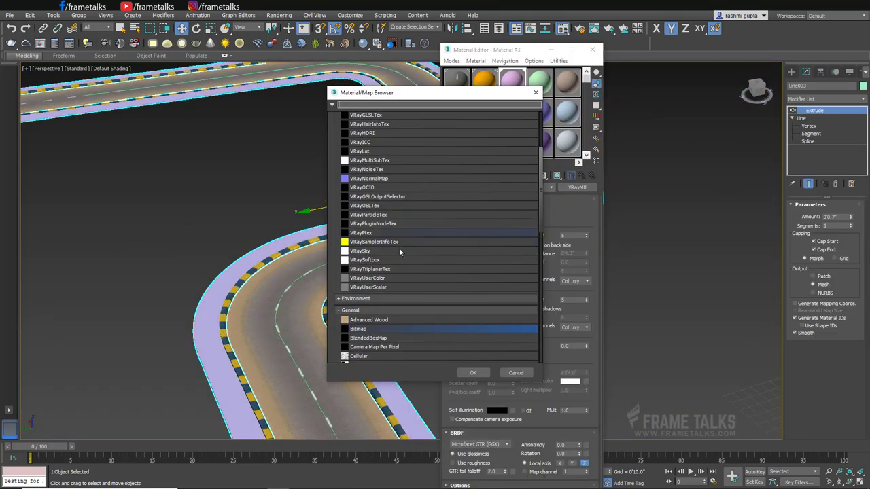
{"action": "double_click", "coordinate": [370, 332]}
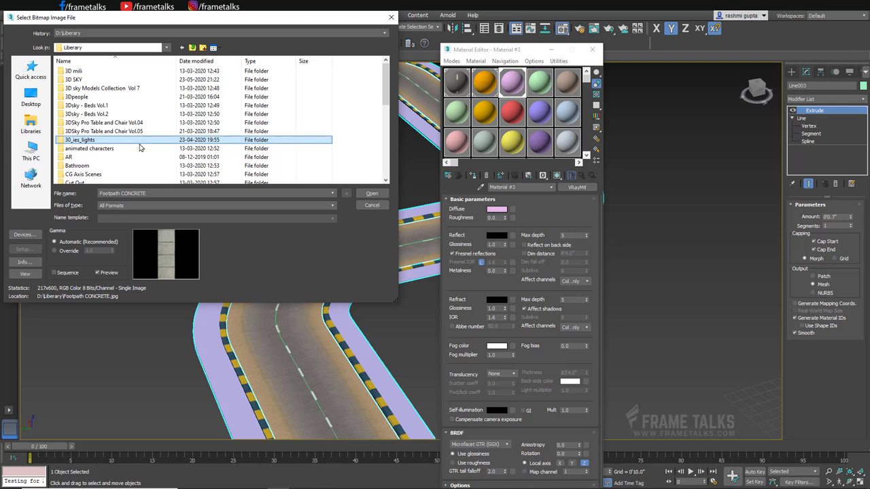
{"action": "left_click", "coordinate": [97, 124]}
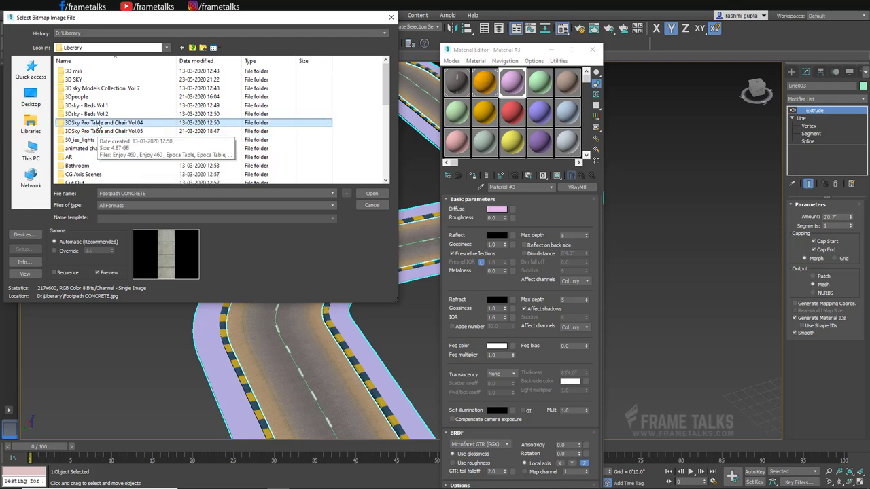
{"action": "scroll", "coordinate": [97, 126], "scroll_direction": "down", "scroll_amount": 3}
{"action": "double_click", "coordinate": [97, 125]}
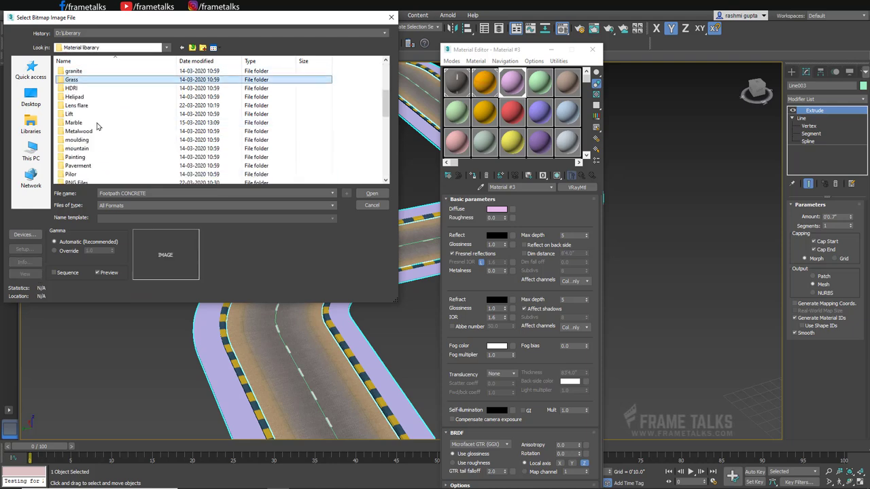
{"action": "double_click", "coordinate": [97, 126]}
{"action": "left_click", "coordinate": [221, 148]}
{"action": "left_click", "coordinate": [372, 193]}
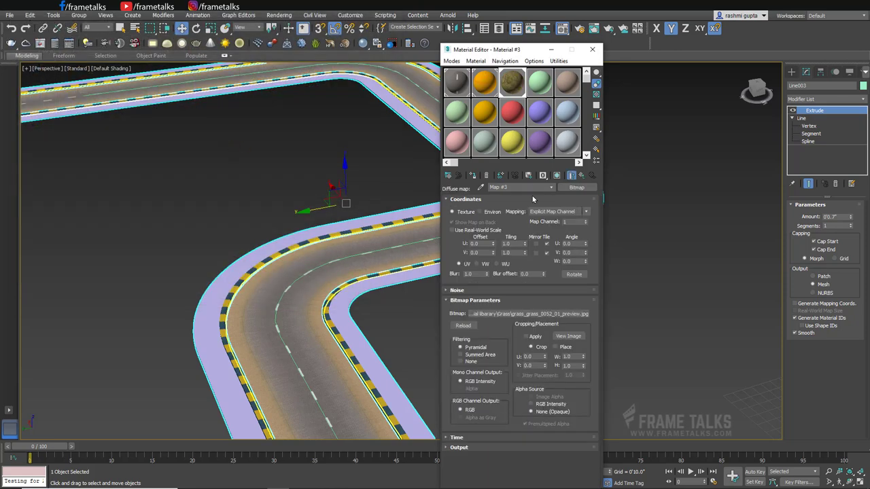
{"action": "left_click", "coordinate": [579, 176]}
- Add a UVW Map modifier to Line003 and set Length and Width to 5
{"action": "left_click", "coordinate": [596, 51]}
{"action": "left_click", "coordinate": [809, 99]}
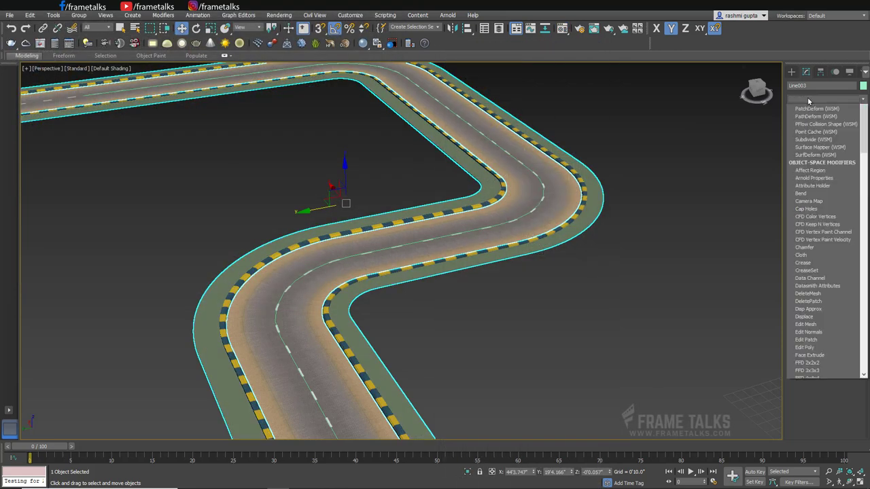
{"action": "key", "text": "u"}
{"action": "key", "text": "Return"}
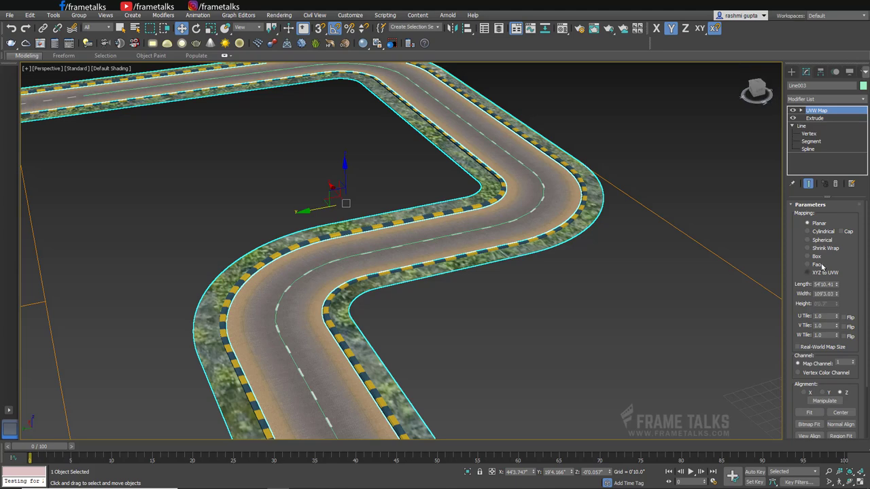
{"action": "right_click", "coordinate": [837, 285]}
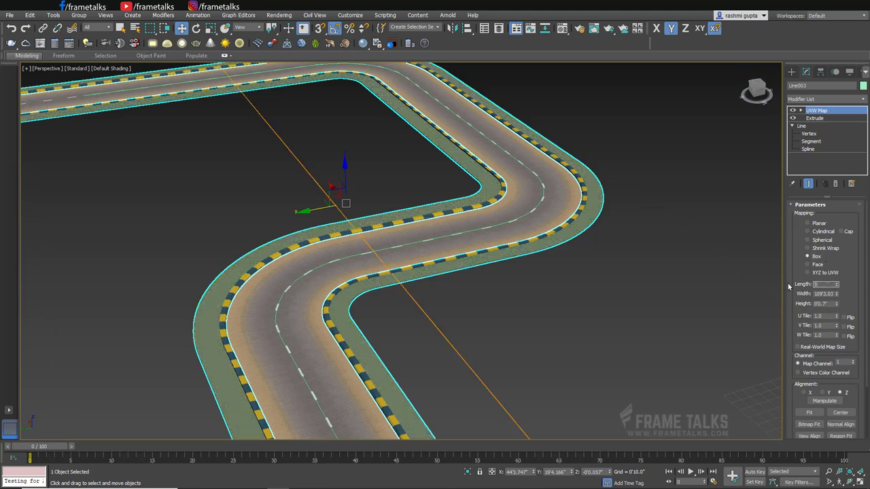
{"action": "type", "text": "5"}
{"action": "key", "text": "Tab"}
{"action": "type", "text": "5"}
{"action": "key", "text": "Return"}
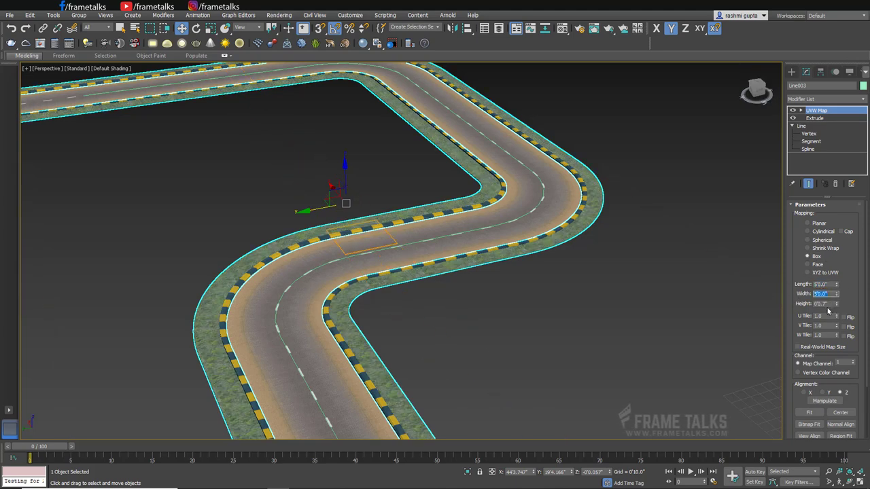
- Reselect the ground strips and adjust the mapping size to 40'0" by 40'0"
{"action": "left_click", "coordinate": [654, 297]}
{"action": "scroll", "coordinate": [428, 295], "scroll_direction": "up", "scroll_amount": 5}
{"action": "middle_click_drag", "start_coordinate": [429, 295], "coordinate": [453, 243]}
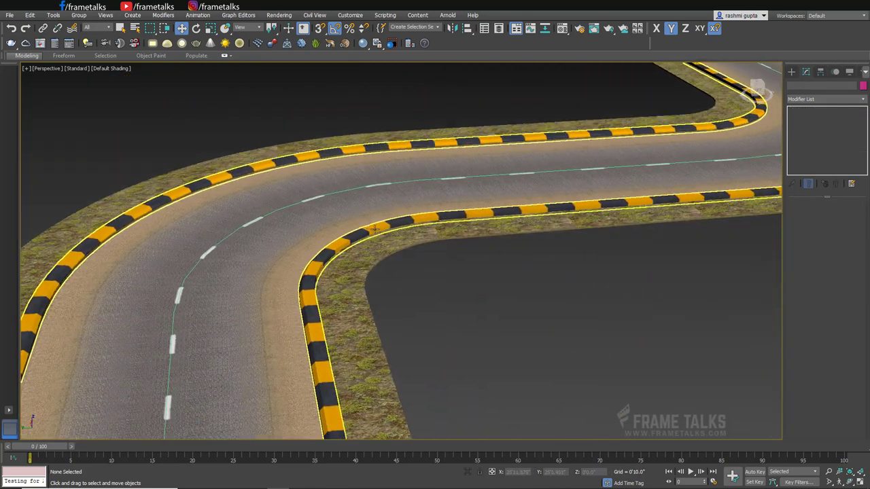
{"action": "left_click", "coordinate": [453, 244]}
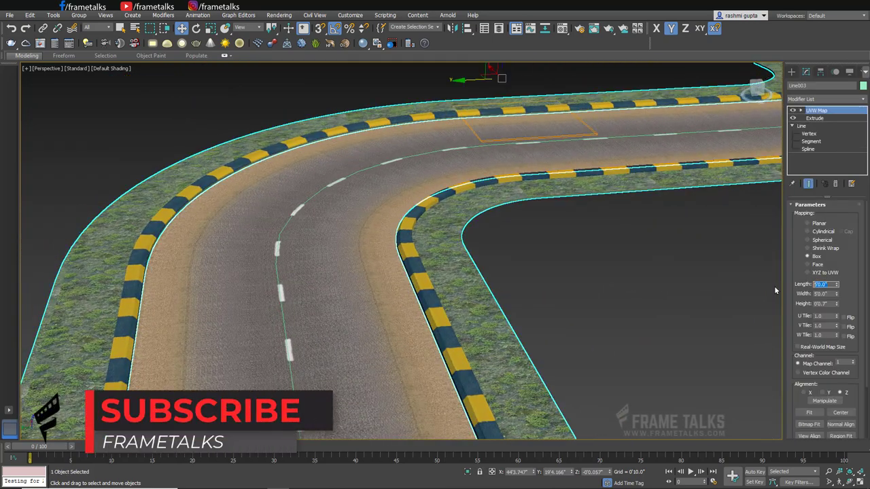
{"action": "key", "text": "shift+Tab"}
{"action": "key", "text": "shift+Tab"}
{"action": "type", "text": "4"}
{"action": "key", "text": "Tab"}
{"action": "type", "text": "4"}
{"action": "key", "text": "Tab"}
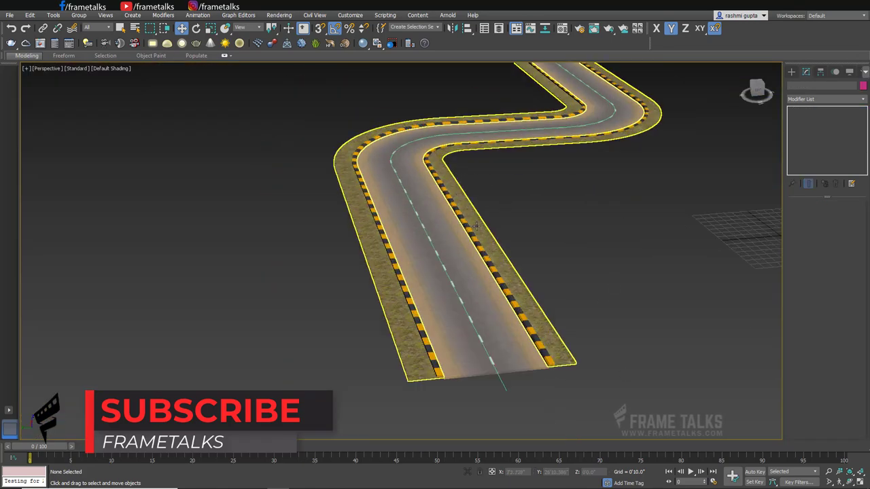
- Swap Map #1's bitmap for a trial image from the Road folder
{"action": "left_click", "coordinate": [577, 227]}
{"action": "key", "text": "m"}
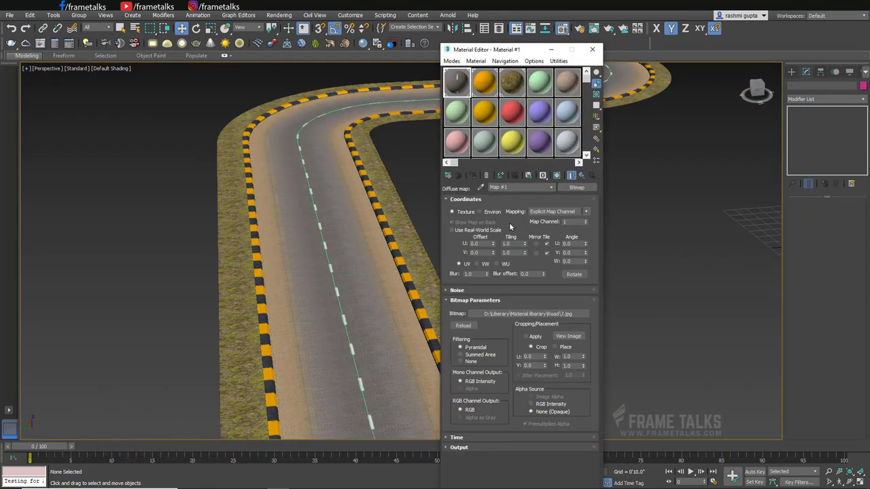
{"action": "left_click", "coordinate": [525, 317]}
{"action": "left_click", "coordinate": [564, 144]}
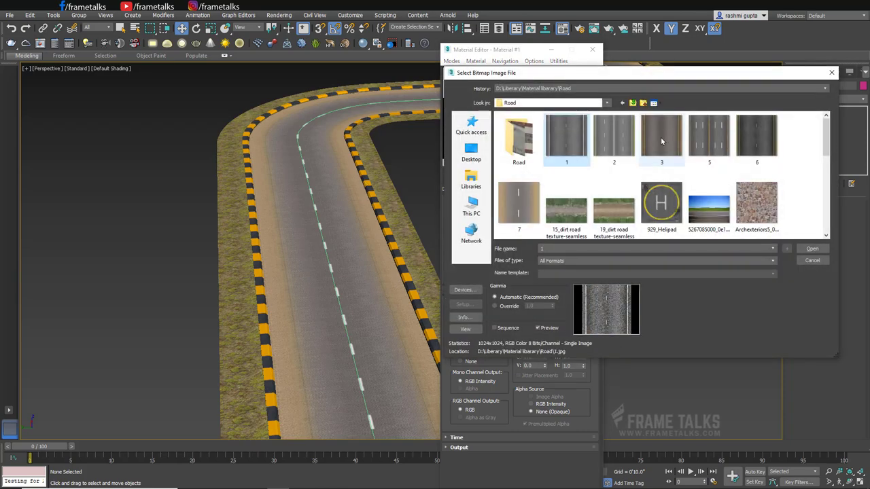
{"action": "double_click", "coordinate": [656, 140]}
{"action": "middle_click_drag", "start_coordinate": [285, 231], "coordinate": [327, 221], "text": "alt"}
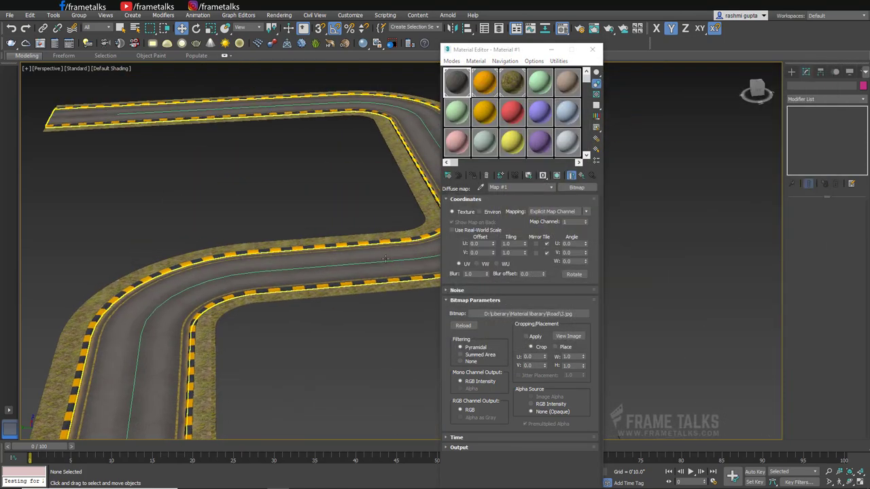
{"action": "scroll", "coordinate": [326, 221], "scroll_direction": "up", "scroll_amount": 4}
{"action": "scroll", "coordinate": [327, 220], "scroll_direction": "down", "scroll_amount": 5}
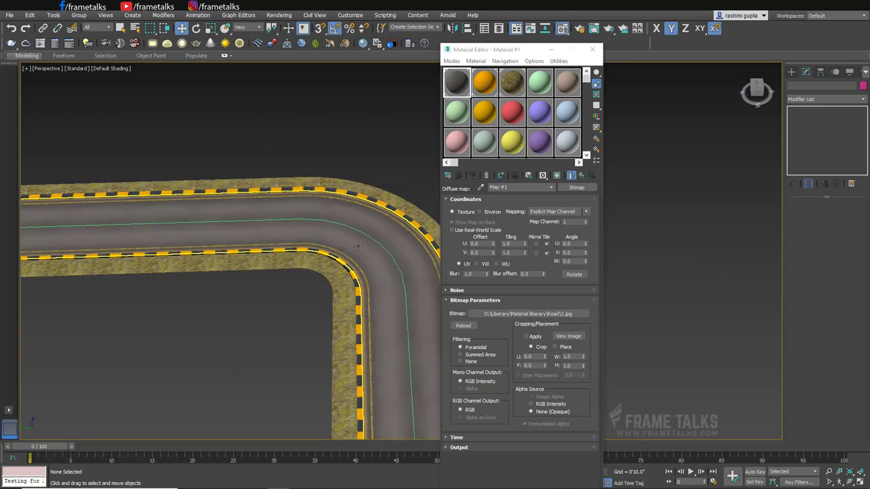
{"action": "mouse_move", "coordinate": [342, 224]}
{"action": "middle_mouse_down"}
{"action": "mouse_move", "coordinate": [350, 305]}
{"action": "mouse_move", "coordinate": [321, 227]}
{"action": "mouse_move", "coordinate": [330, 249]}
{"action": "middle_mouse_up"}
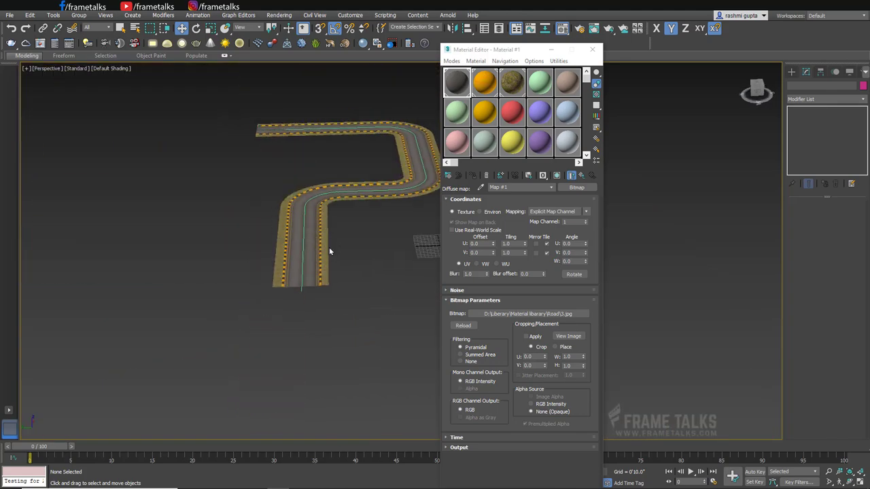
{"action": "scroll", "coordinate": [330, 249], "scroll_direction": "up", "scroll_amount": 5}
{"action": "scroll", "coordinate": [427, 231], "scroll_direction": "up", "scroll_amount": 2}
- Load 6.jpg as the road texture and close the Material Editor
{"action": "left_click", "coordinate": [518, 314]}
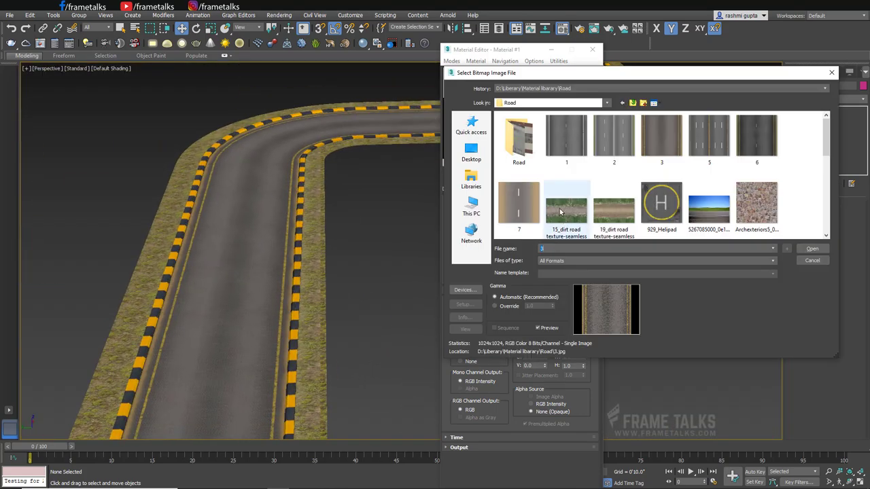
{"action": "double_click", "coordinate": [769, 136]}
{"action": "scroll", "coordinate": [408, 269], "scroll_direction": "down", "scroll_amount": 3}
{"action": "key", "text": "e"}
{"action": "mouse_move", "coordinate": [308, 274]}
{"action": "middle_mouse_down", "text": "alt"}
{"action": "mouse_move", "coordinate": [291, 201]}
{"action": "mouse_move", "coordinate": [299, 170]}
{"action": "middle_mouse_up", "text": "alt"}
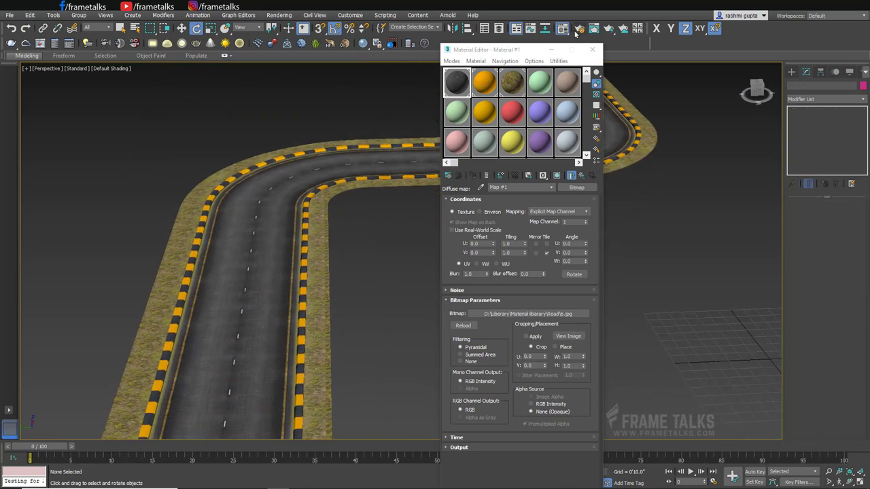
{"action": "left_click", "coordinate": [593, 49]}
- Lengthen the curb Box001's UVW Map Length to 8'6.755"
{"action": "mouse_move", "coordinate": [517, 265]}
{"action": "middle_mouse_down", "text": "alt"}
{"action": "mouse_move", "coordinate": [532, 256]}
{"action": "mouse_move", "coordinate": [521, 281]}
{"action": "middle_mouse_up", "text": "alt"}
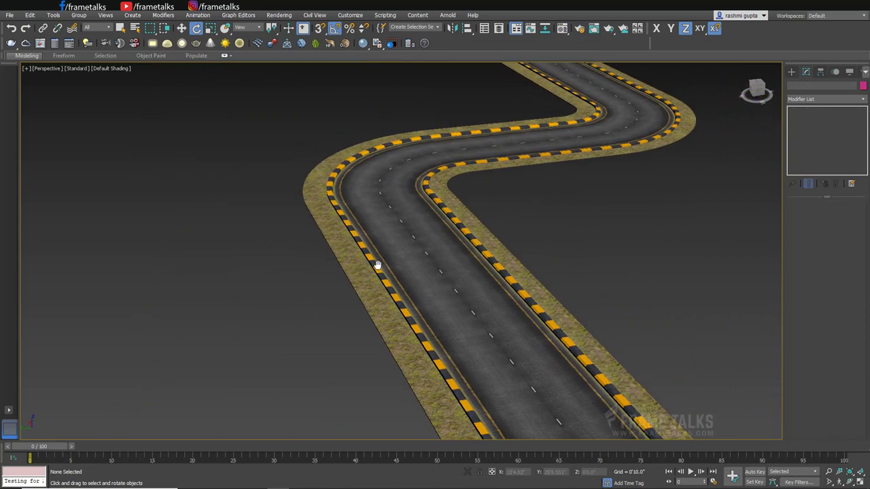
{"action": "scroll", "coordinate": [521, 282], "scroll_direction": "up", "scroll_amount": 3}
{"action": "scroll", "coordinate": [544, 271], "scroll_direction": "up", "scroll_amount": 3}
{"action": "scroll", "coordinate": [568, 259], "scroll_direction": "down", "scroll_amount": 4}
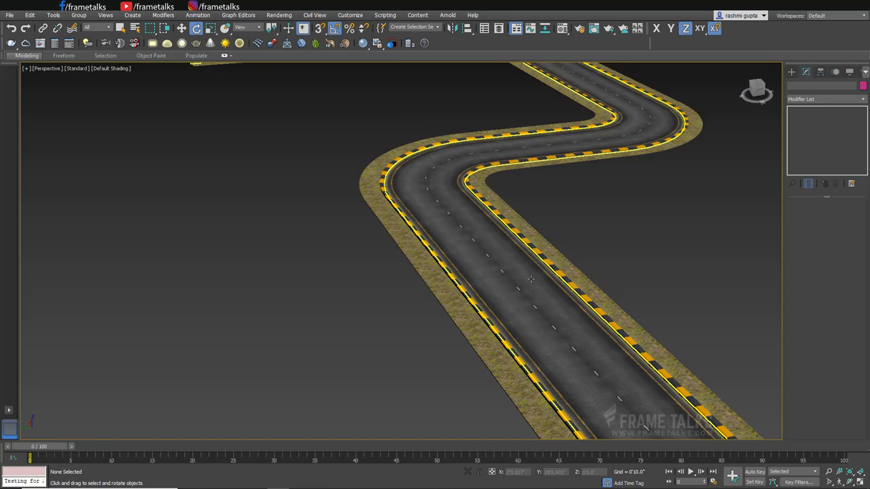
{"action": "scroll", "coordinate": [447, 340], "scroll_direction": "up", "scroll_amount": 2}
{"action": "scroll", "coordinate": [509, 272], "scroll_direction": "up", "scroll_amount": 1}
{"action": "scroll", "coordinate": [404, 340], "scroll_direction": "up", "scroll_amount": 3}
{"action": "left_click", "coordinate": [405, 340]}
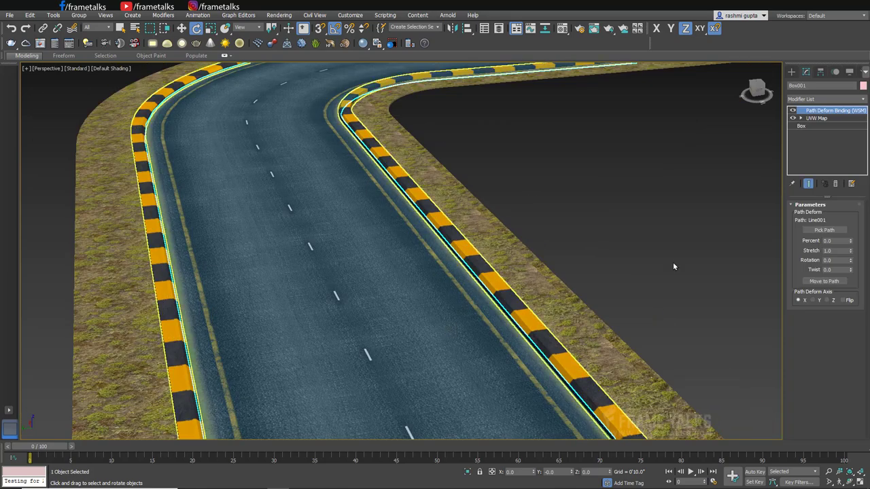
{"action": "left_click", "coordinate": [815, 118]}
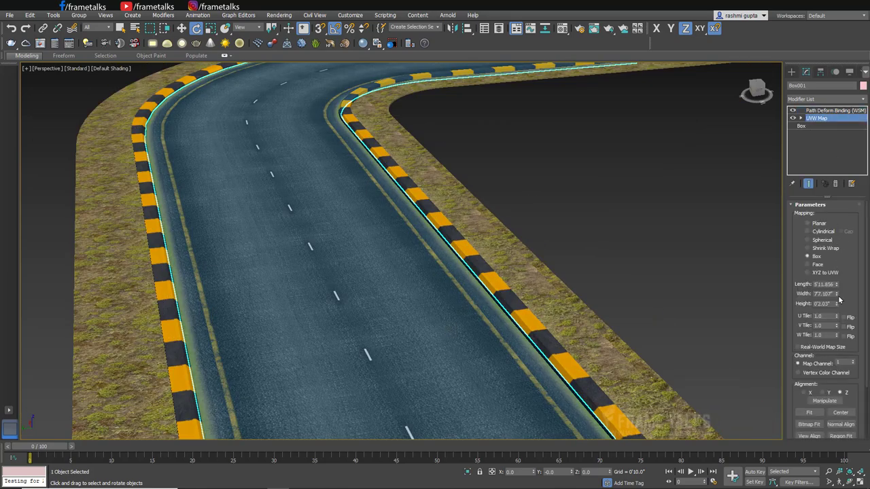
{"action": "left_click_drag", "start_coordinate": [839, 295], "coordinate": [833, 267]}
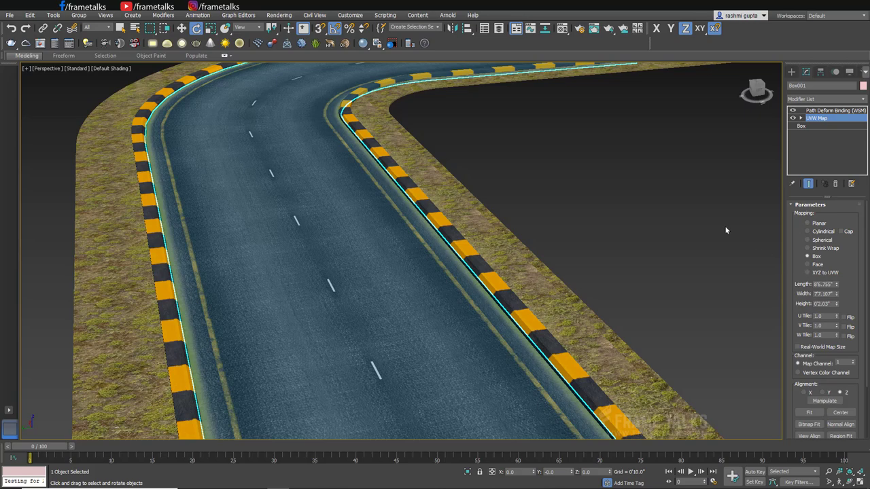
{"action": "left_click", "coordinate": [686, 188]}
{"action": "scroll", "coordinate": [590, 265], "scroll_direction": "down", "scroll_amount": 5}
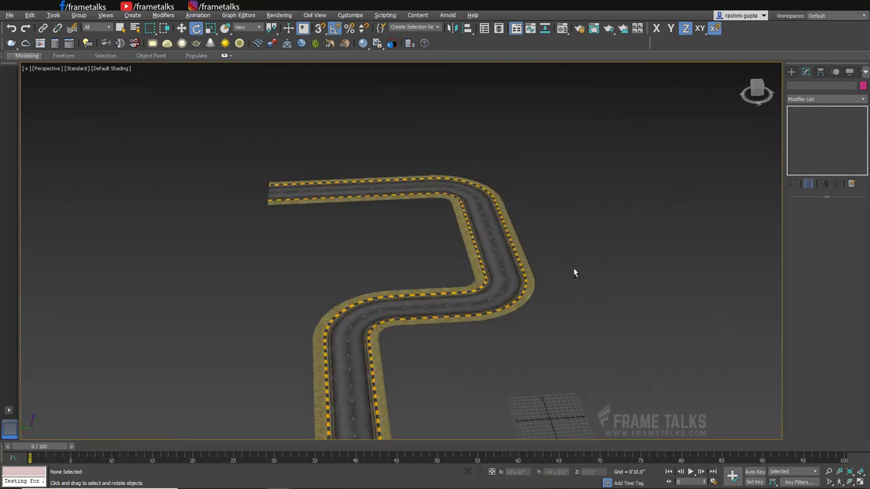
{"action": "mouse_move", "coordinate": [573, 267]}
{"action": "middle_mouse_down", "text": "alt"}
{"action": "mouse_move", "coordinate": [487, 261]}
{"action": "mouse_move", "coordinate": [648, 210]}
{"action": "middle_mouse_up", "text": "alt"}
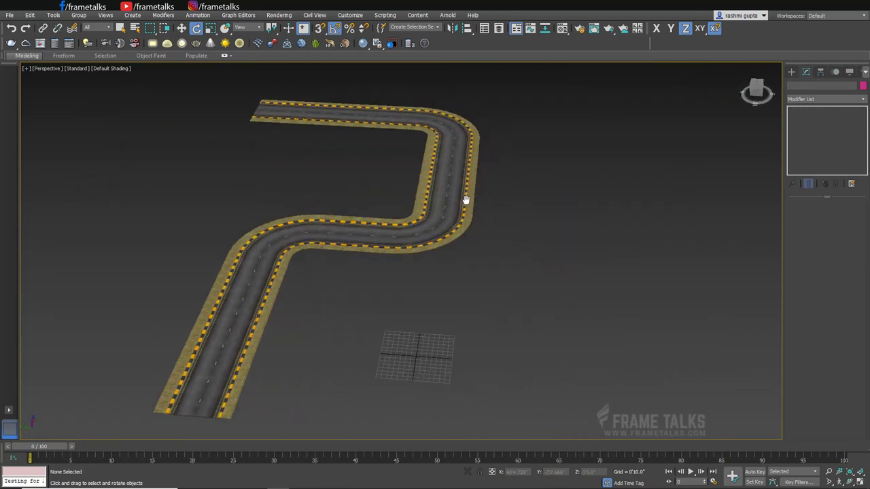
{"action": "scroll", "coordinate": [497, 218], "scroll_direction": "up", "scroll_amount": 3}
{"action": "mouse_move", "coordinate": [497, 217]}
{"action": "middle_mouse_down", "text": "alt"}
{"action": "mouse_move", "coordinate": [535, 230]}
{"action": "mouse_move", "coordinate": [488, 301]}
{"action": "mouse_move", "coordinate": [538, 300]}
{"action": "mouse_move", "coordinate": [514, 301]}
{"action": "middle_mouse_up", "text": "alt"}
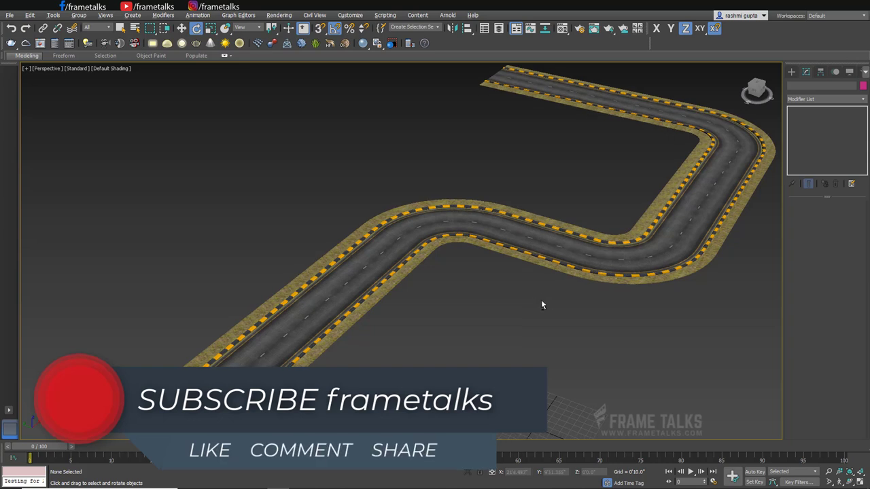
{"action": "scroll", "coordinate": [542, 304], "scroll_direction": "down", "scroll_amount": 1}
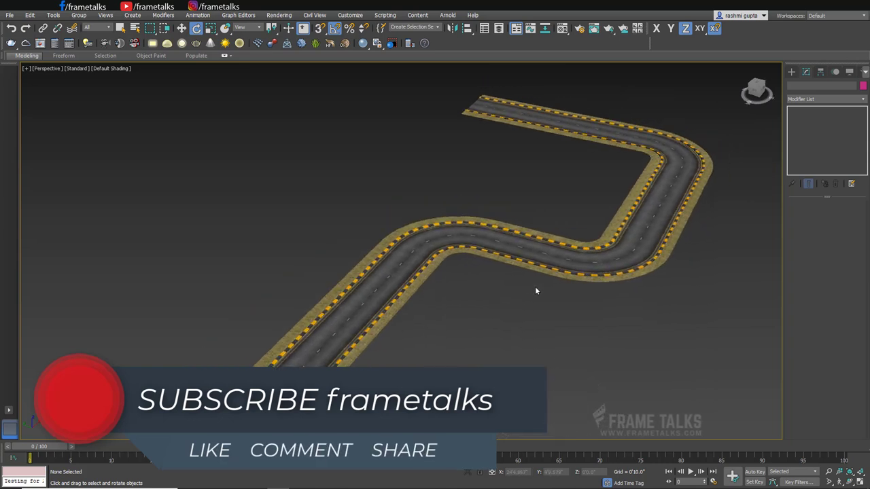
{"action": "scroll", "coordinate": [536, 290], "scroll_direction": "up", "scroll_amount": 1}
{"action": "scroll", "coordinate": [535, 289], "scroll_direction": "up", "scroll_amount": 2}
{"action": "scroll", "coordinate": [538, 291], "scroll_direction": "down", "scroll_amount": 1}
{"action": "scroll", "coordinate": [537, 282], "scroll_direction": "down", "scroll_amount": 1}
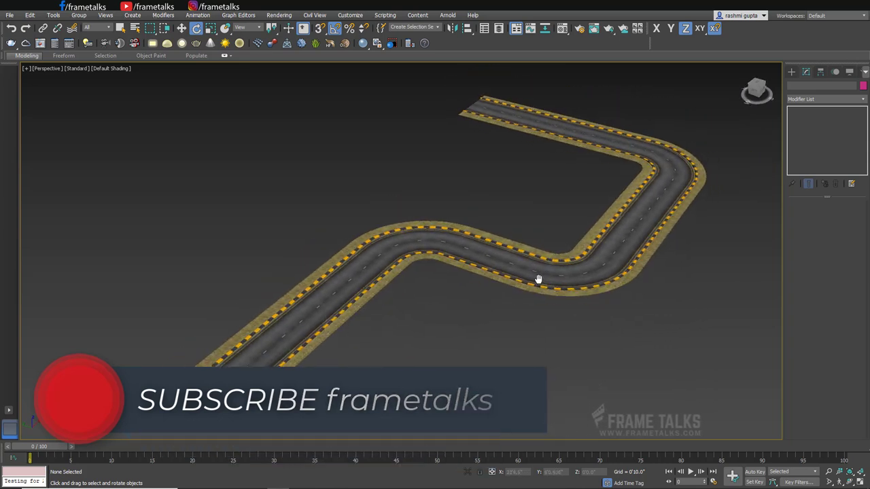
{"action": "scroll", "coordinate": [541, 281], "scroll_direction": "down", "scroll_amount": 1}
{"action": "scroll", "coordinate": [523, 293], "scroll_direction": "up", "scroll_amount": 1}
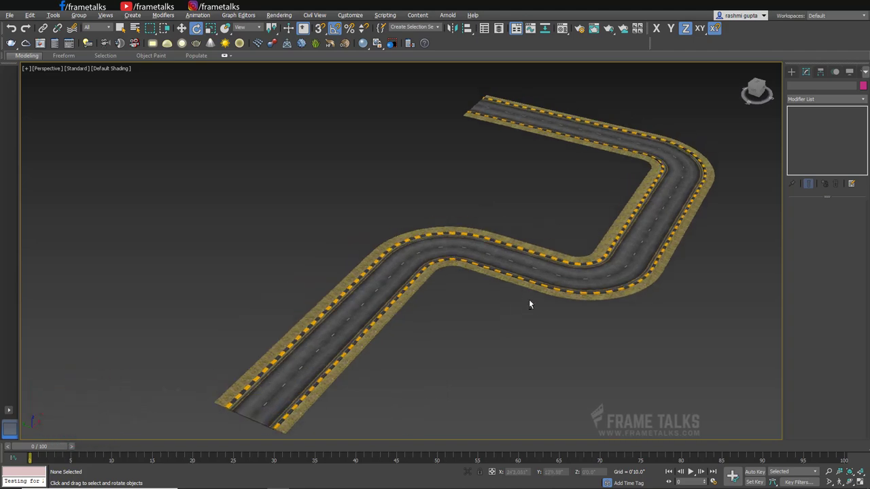
{"action": "scroll", "coordinate": [529, 313], "scroll_direction": "up", "scroll_amount": 1}
{"action": "mouse_move", "coordinate": [529, 326]}
{"action": "middle_mouse_down"}
{"action": "mouse_move", "coordinate": [540, 232]}
{"action": "mouse_move", "coordinate": [523, 239]}
{"action": "mouse_move", "coordinate": [614, 229]}
{"action": "middle_mouse_up"}
{"action": "scroll", "coordinate": [539, 232], "scroll_direction": "down", "scroll_amount": 1}
{"action": "scroll", "coordinate": [566, 242], "scroll_direction": "up", "scroll_amount": 1}
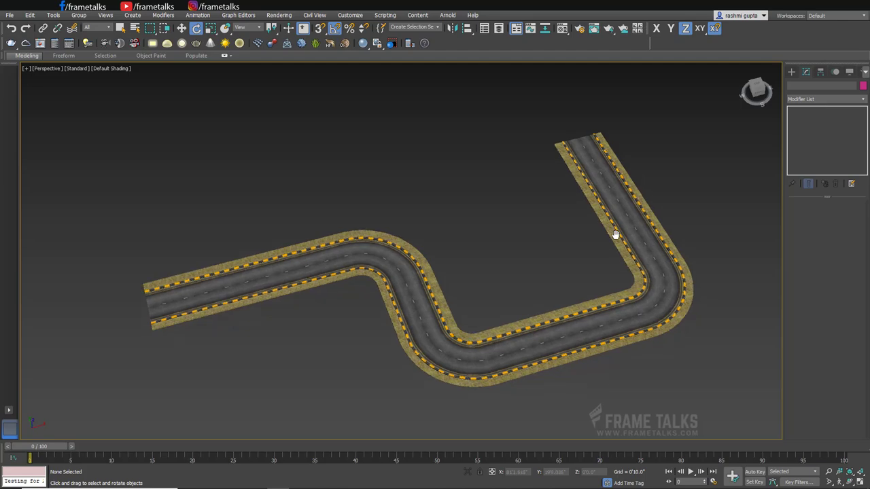
{"action": "scroll", "coordinate": [539, 294], "scroll_direction": "up", "scroll_amount": 1}
{"action": "scroll", "coordinate": [447, 400], "scroll_direction": "up", "scroll_amount": 2}
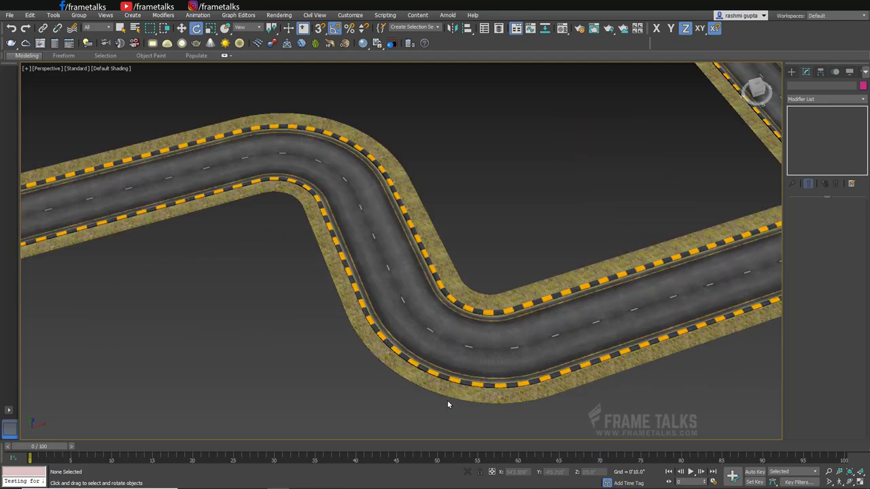
{"action": "scroll", "coordinate": [448, 401], "scroll_direction": "up", "scroll_amount": 3}
{"action": "scroll", "coordinate": [447, 401], "scroll_direction": "down", "scroll_amount": 2}
{"action": "scroll", "coordinate": [463, 364], "scroll_direction": "down", "scroll_amount": 3}
{"action": "scroll", "coordinate": [462, 364], "scroll_direction": "down", "scroll_amount": 1}
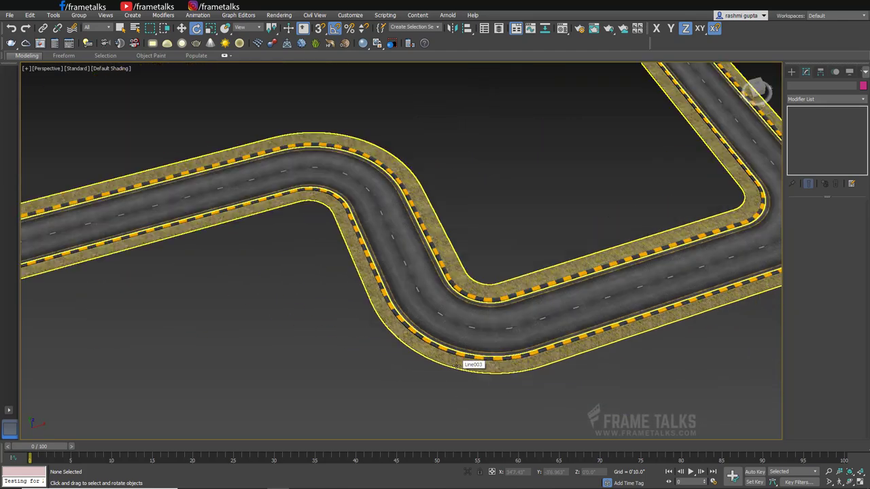
{"action": "scroll", "coordinate": [539, 213], "scroll_direction": "down", "scroll_amount": 2}
{"action": "scroll", "coordinate": [537, 212], "scroll_direction": "up", "scroll_amount": 2}
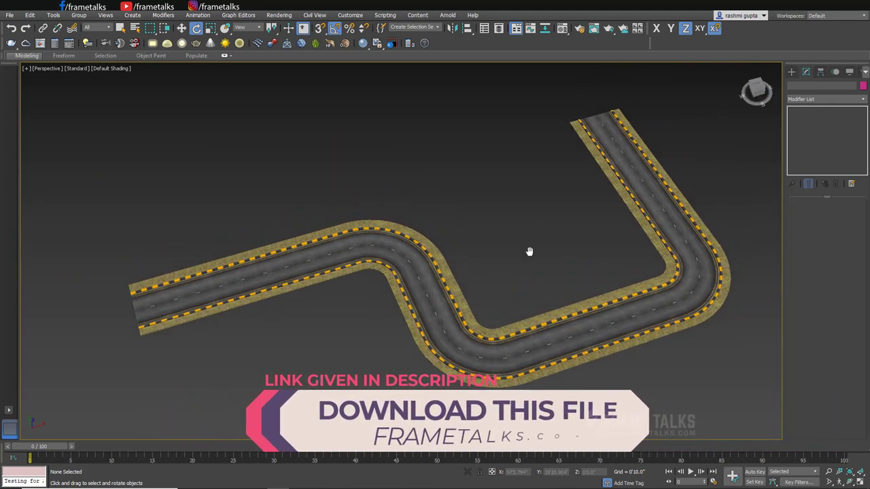
{"action": "scroll", "coordinate": [528, 253], "scroll_direction": "up", "scroll_amount": 1}
{"action": "scroll", "coordinate": [530, 255], "scroll_direction": "up", "scroll_amount": 1}
{"action": "mouse_move", "coordinate": [530, 257]}
{"action": "middle_mouse_down"}
{"action": "mouse_move", "coordinate": [565, 195]}
{"action": "mouse_move", "coordinate": [528, 229]}
{"action": "mouse_move", "coordinate": [521, 217]}
{"action": "mouse_move", "coordinate": [502, 217]}
{"action": "mouse_move", "coordinate": [462, 233]}
{"action": "middle_mouse_up"}
{"action": "scroll", "coordinate": [501, 234], "scroll_direction": "up", "scroll_amount": 1}
{"action": "scroll", "coordinate": [501, 233], "scroll_direction": "up", "scroll_amount": 1}
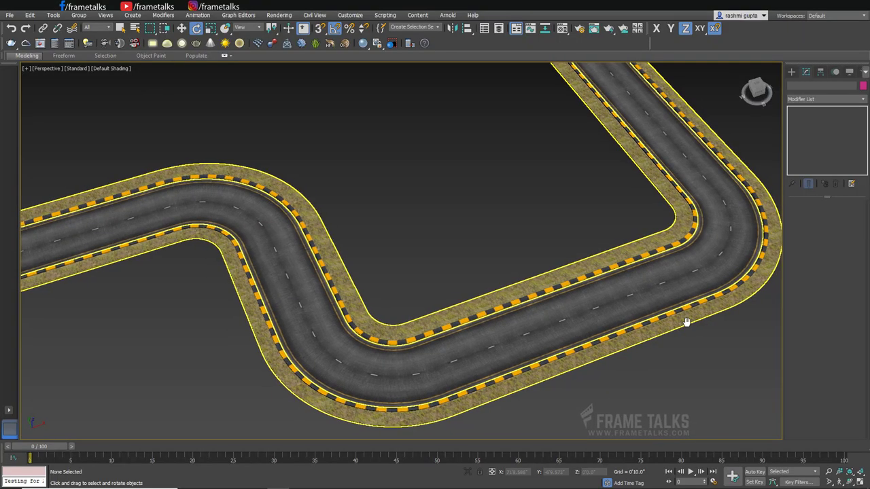
{"action": "middle_click_drag", "start_coordinate": [691, 320], "coordinate": [684, 320]}
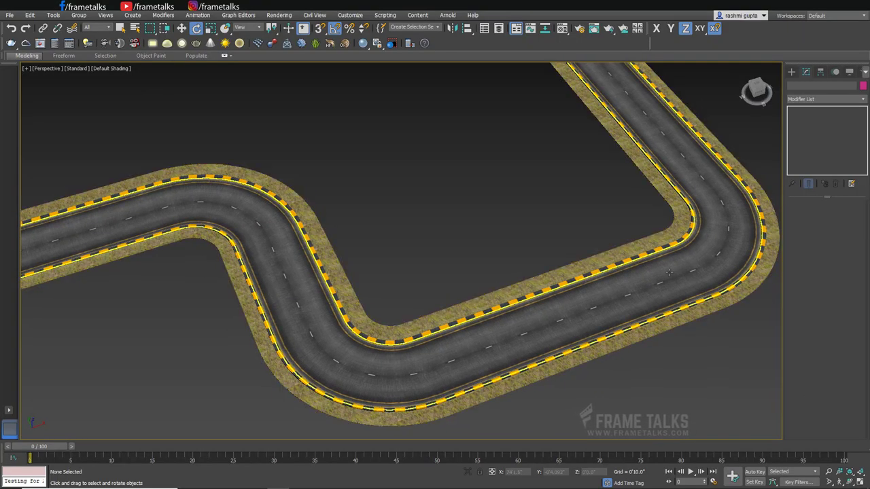